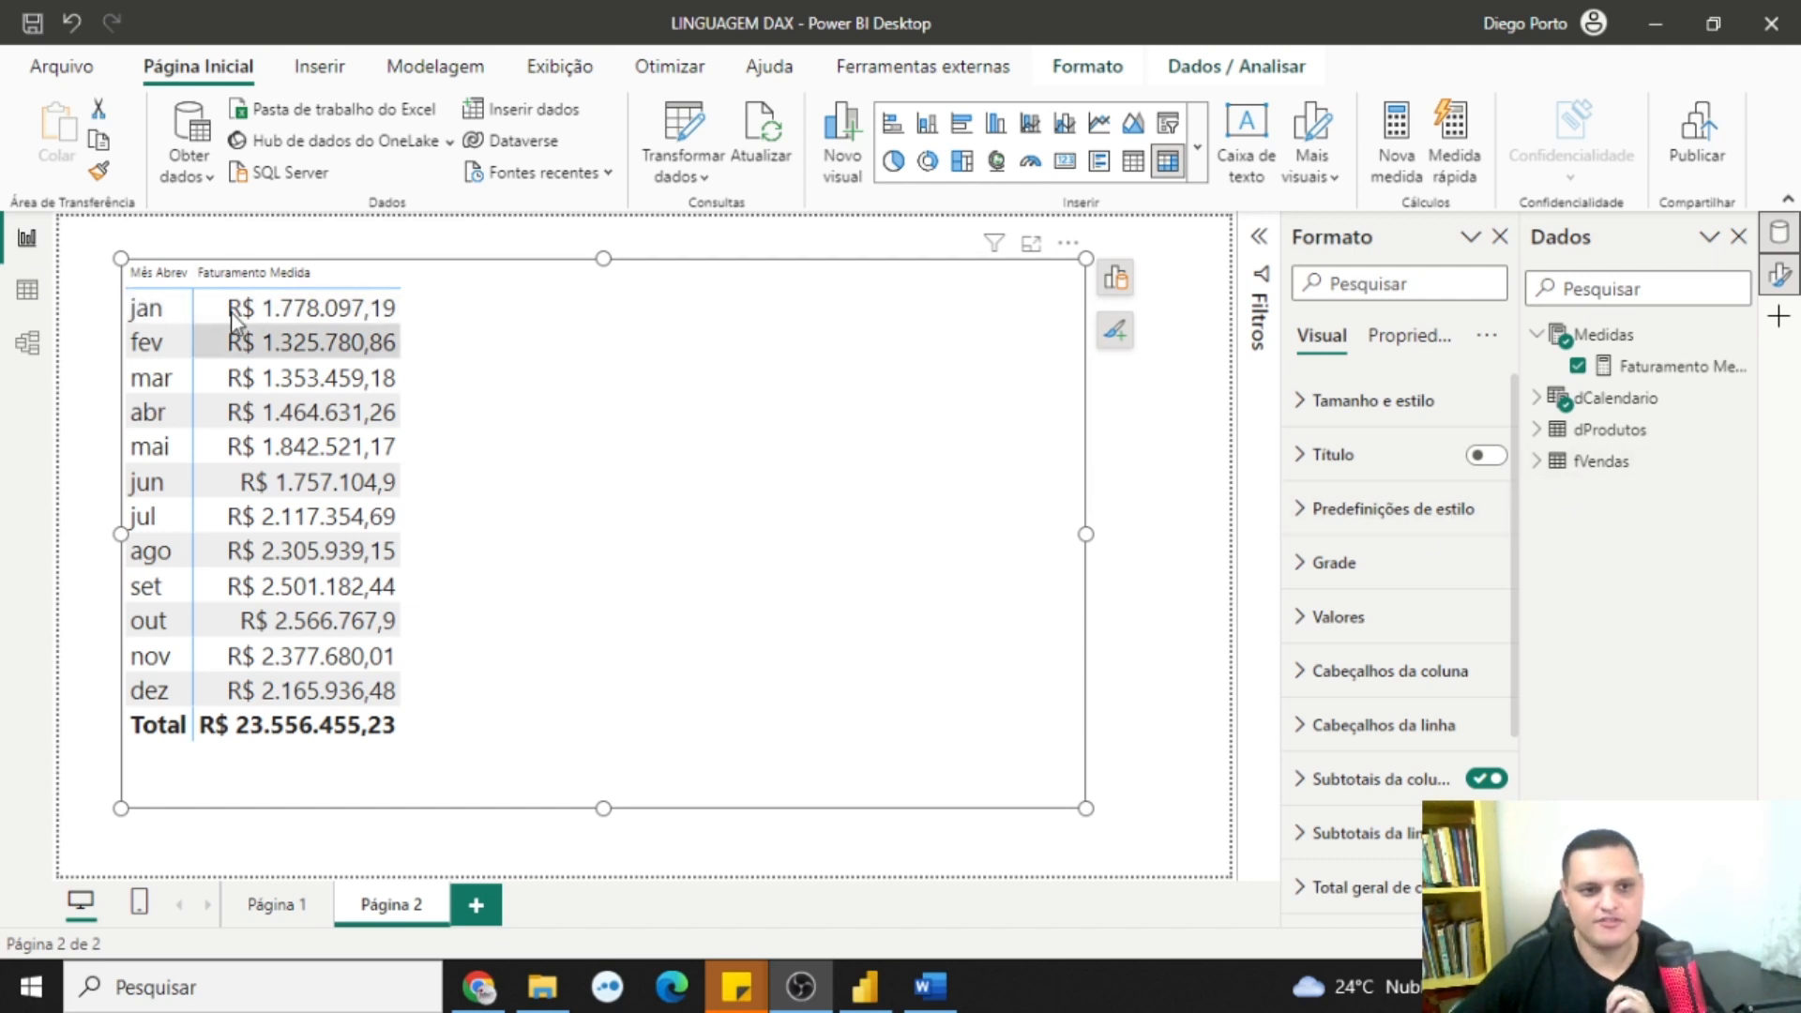
Examine the NFe and cdProduto values in the first rows of the fVendas table data
click(42, 294)
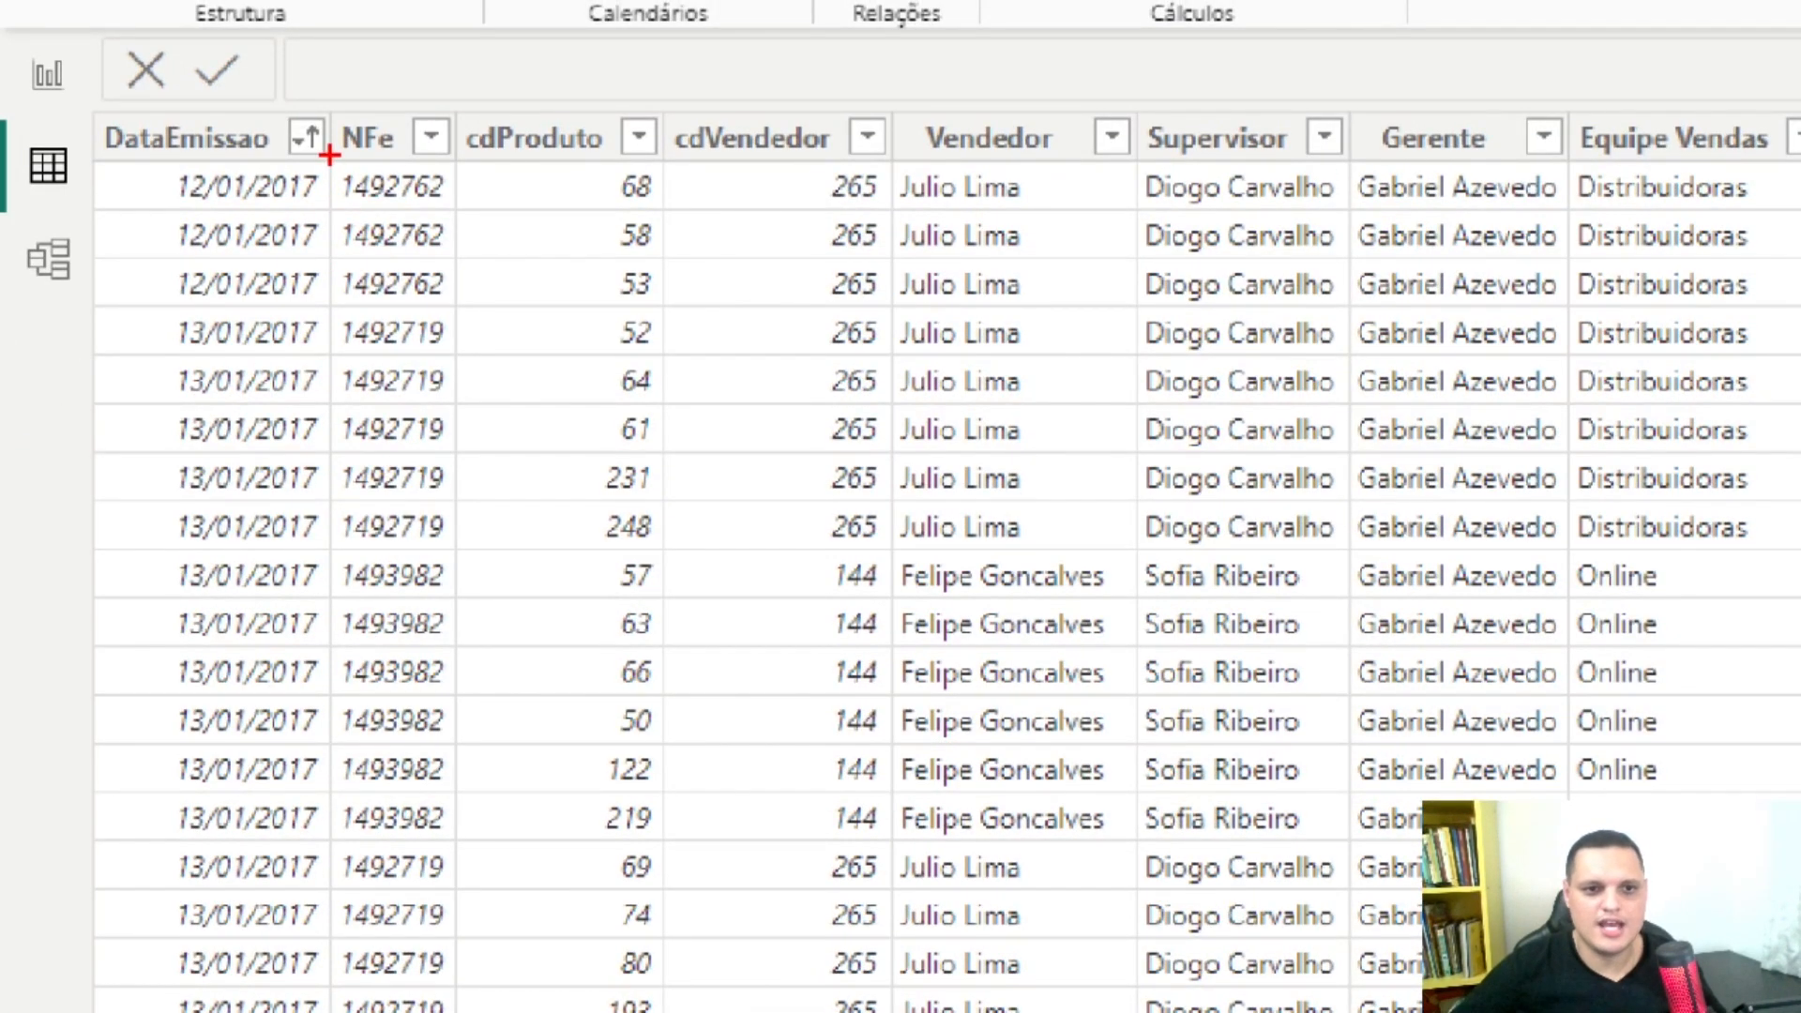
mouse_move(330, 155)
mouse_down()
mouse_move(334, 282)
mouse_move(375, 318)
mouse_move(460, 310)
mouse_move(462, 164)
mouse_move(429, 144)
mouse_move(328, 150)
mouse_up()
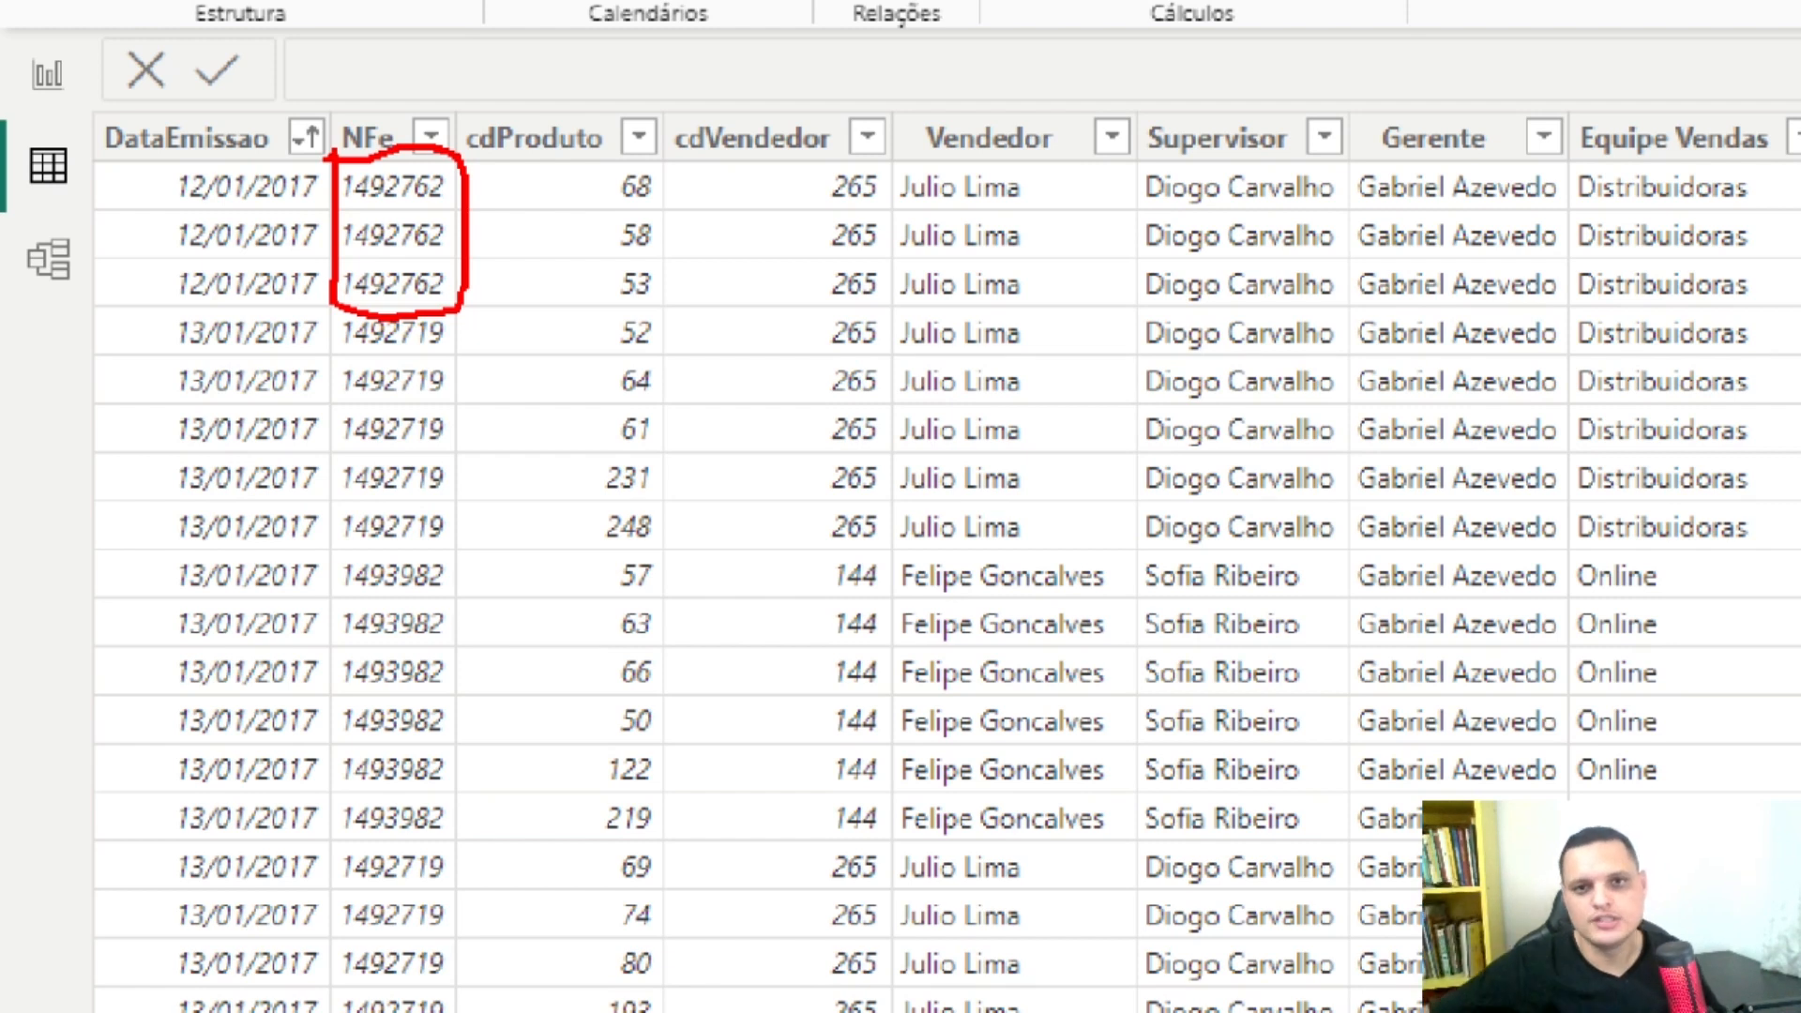
drag(606, 178, 569, 173)
drag(615, 240, 571, 229)
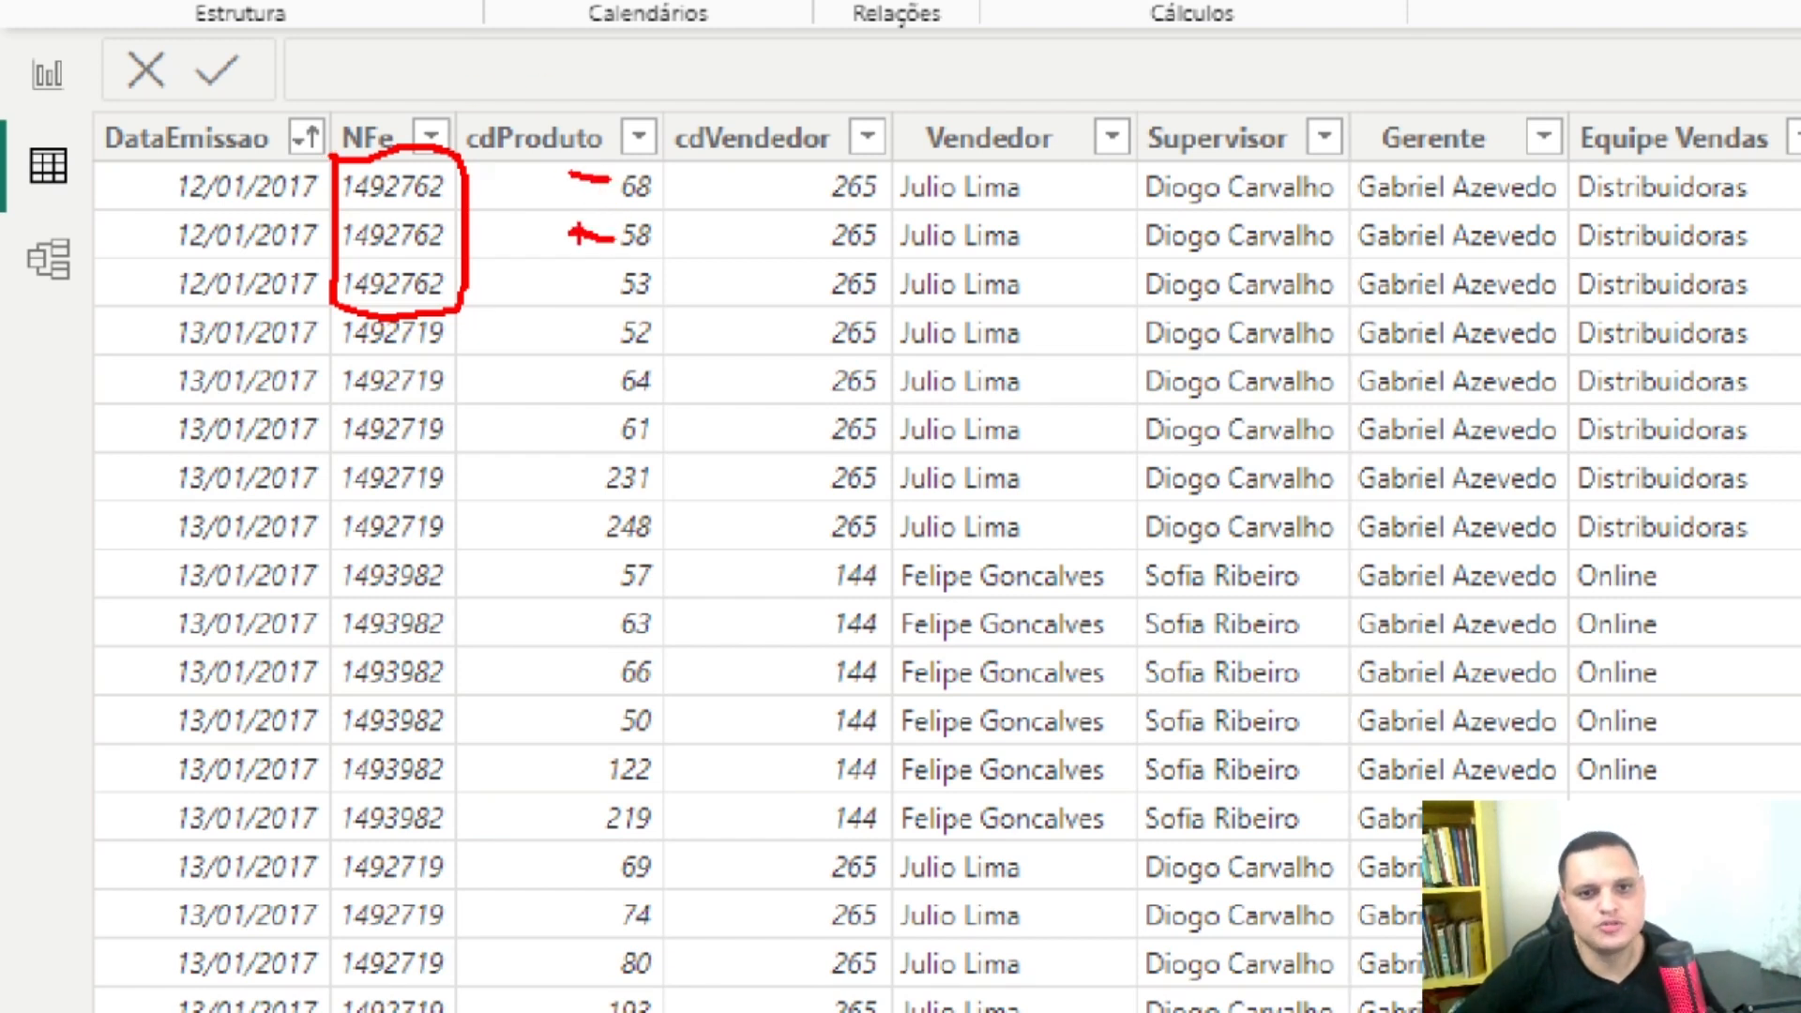
drag(614, 286, 573, 283)
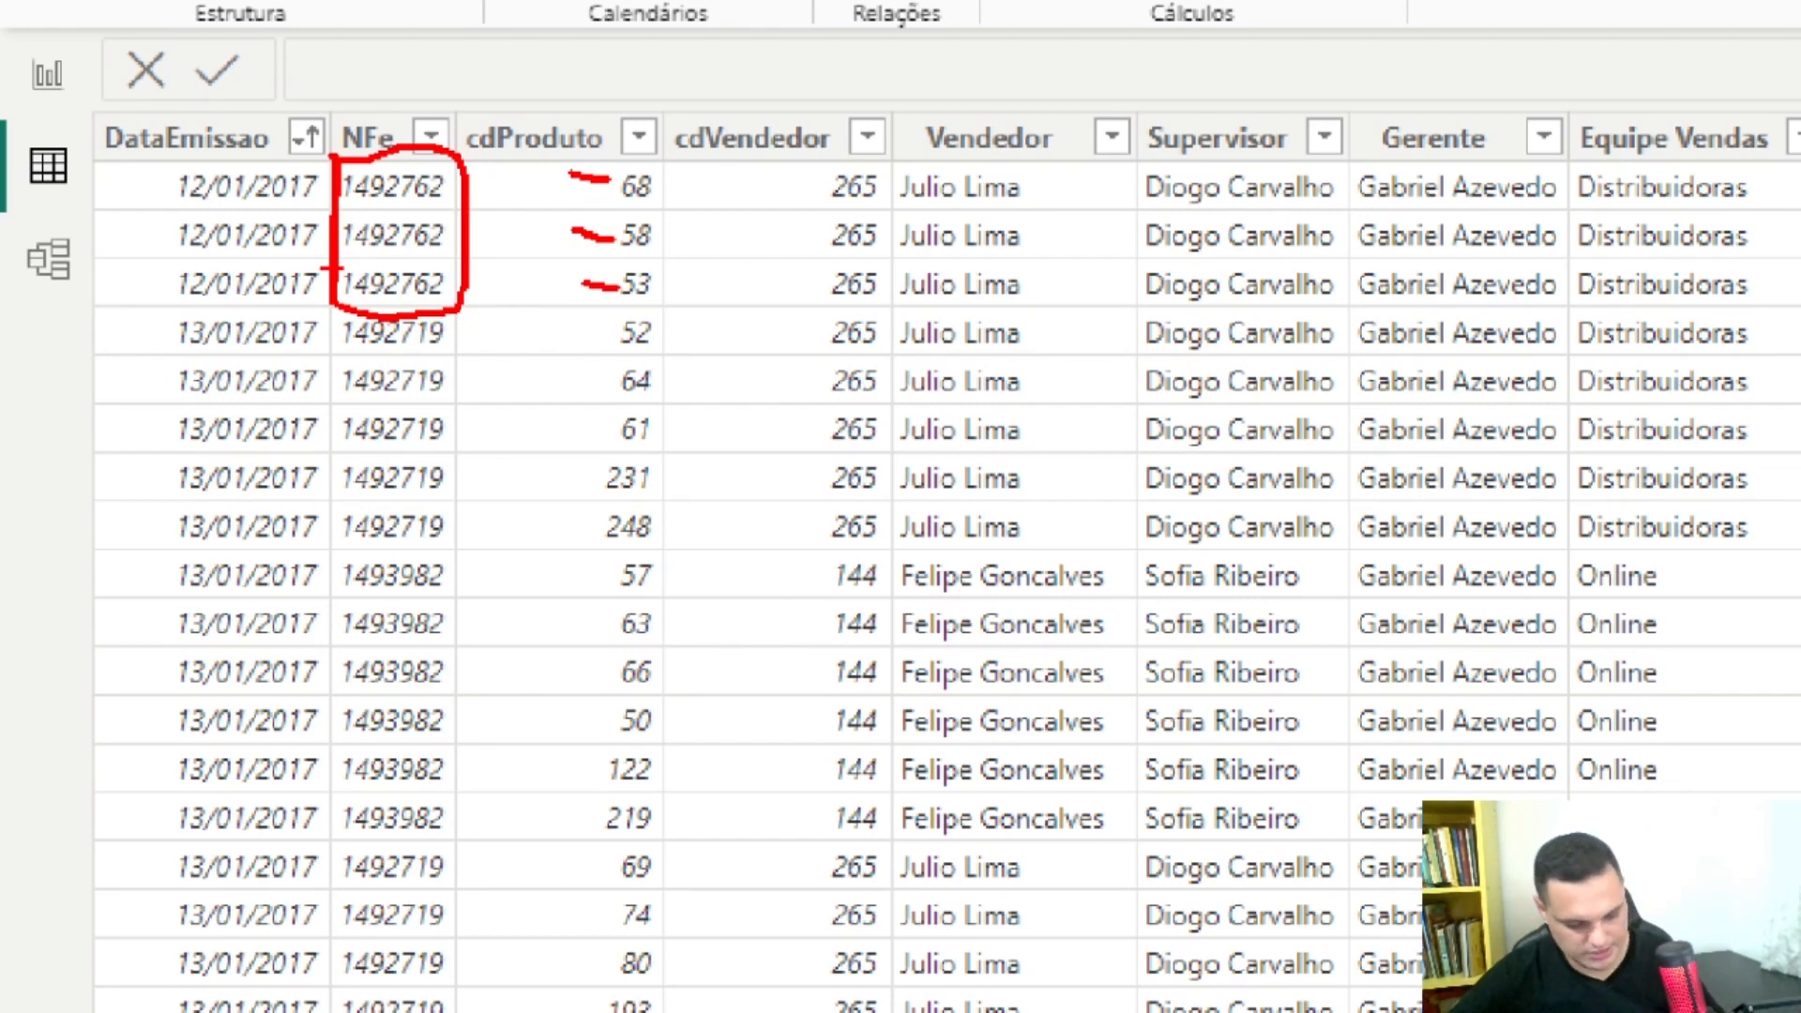
key(Escape)
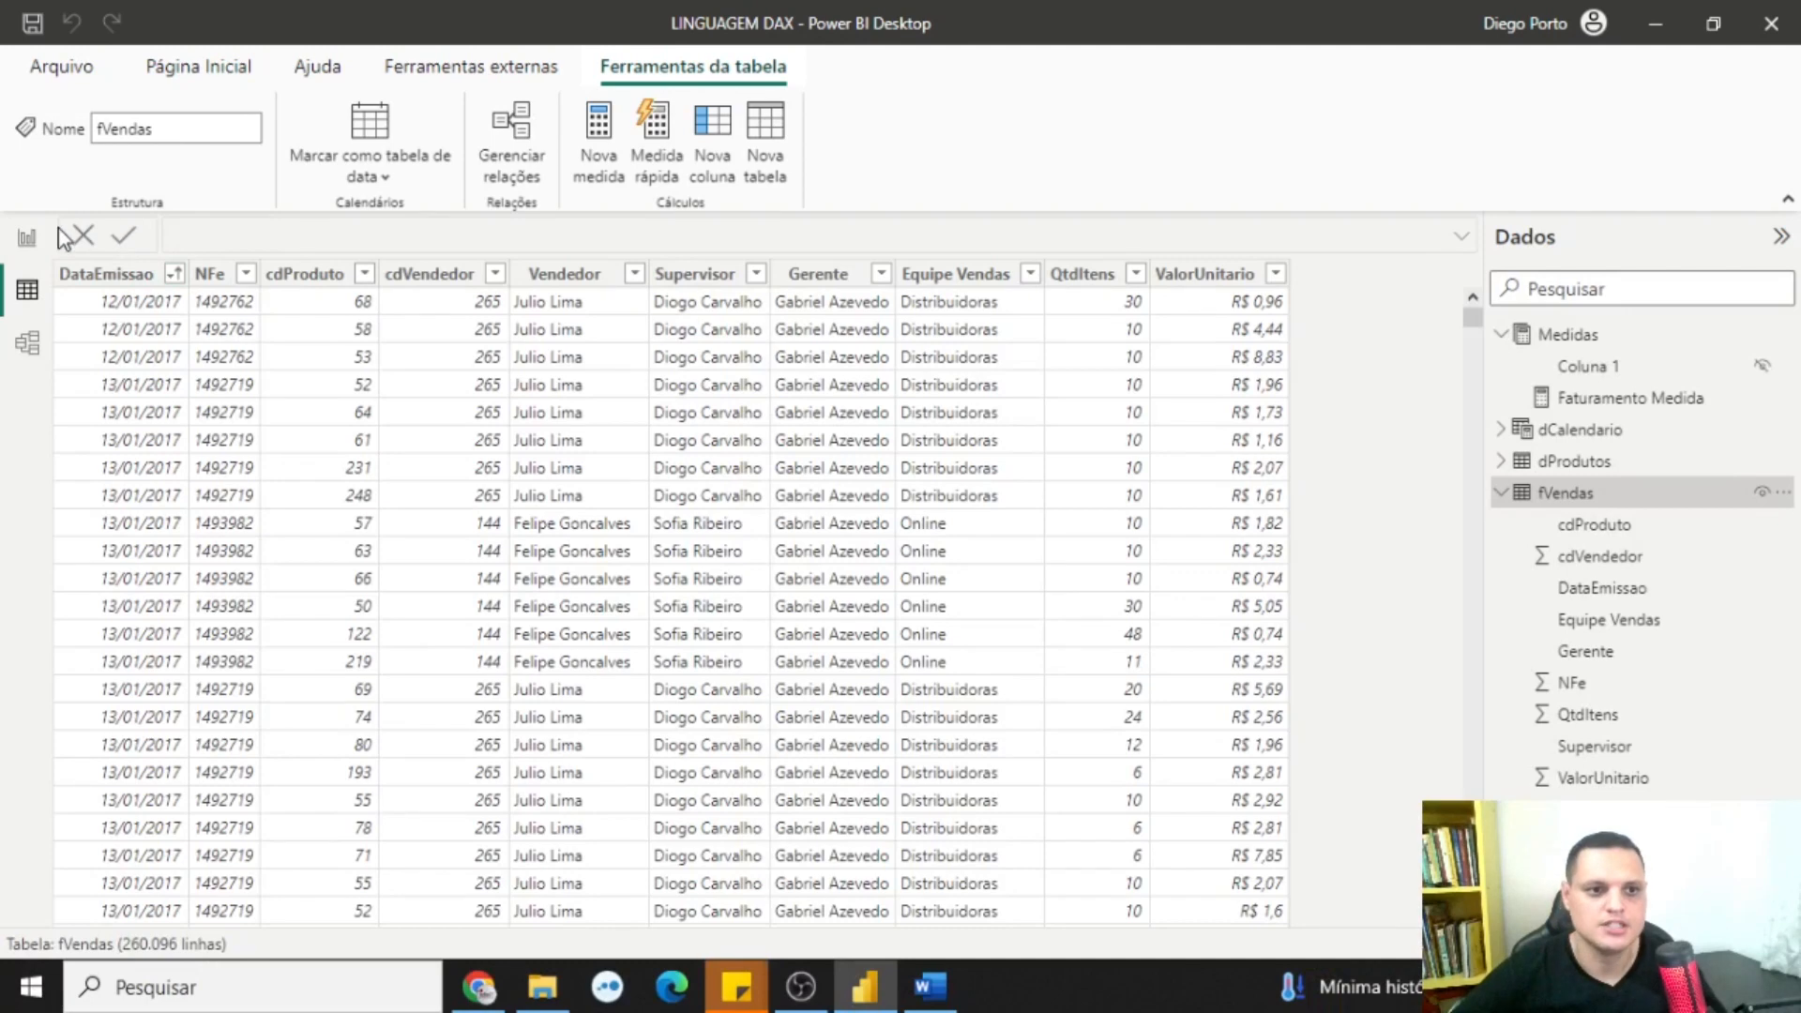
Start a new measure named Contagem Linhas in the Medidas table from the report view, with its formula on a second line
click(27, 237)
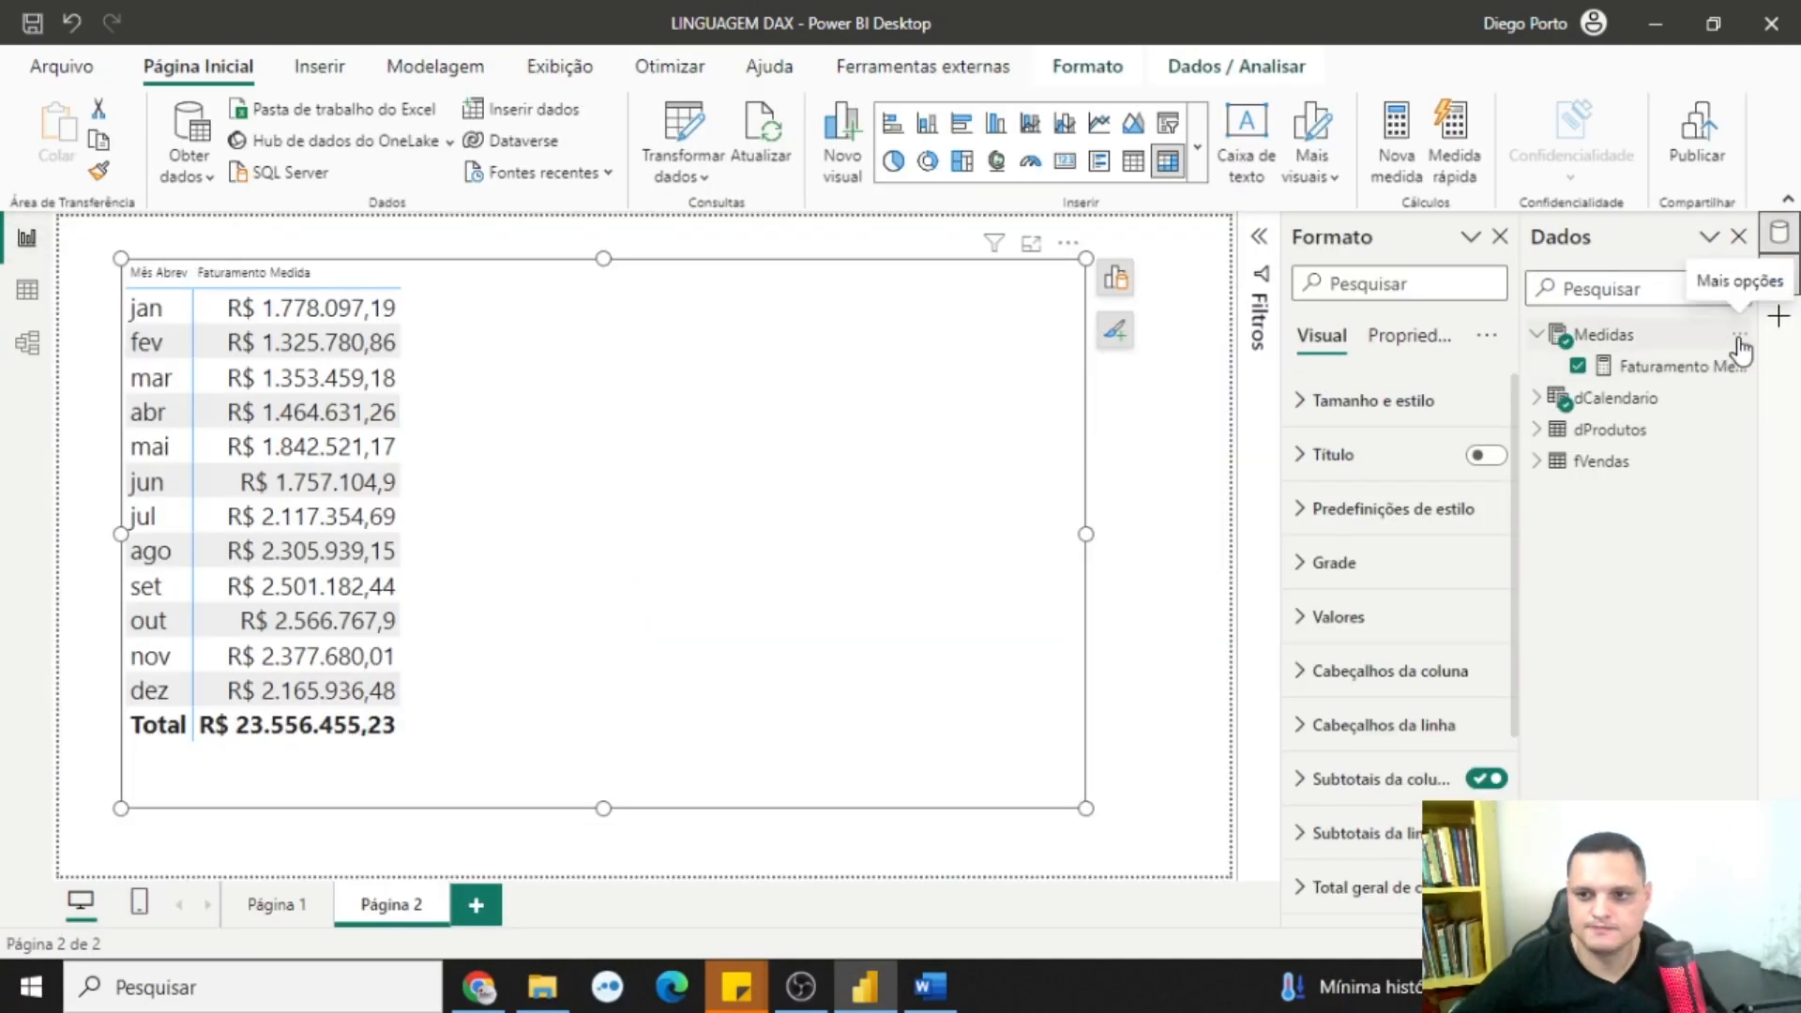
click(1740, 337)
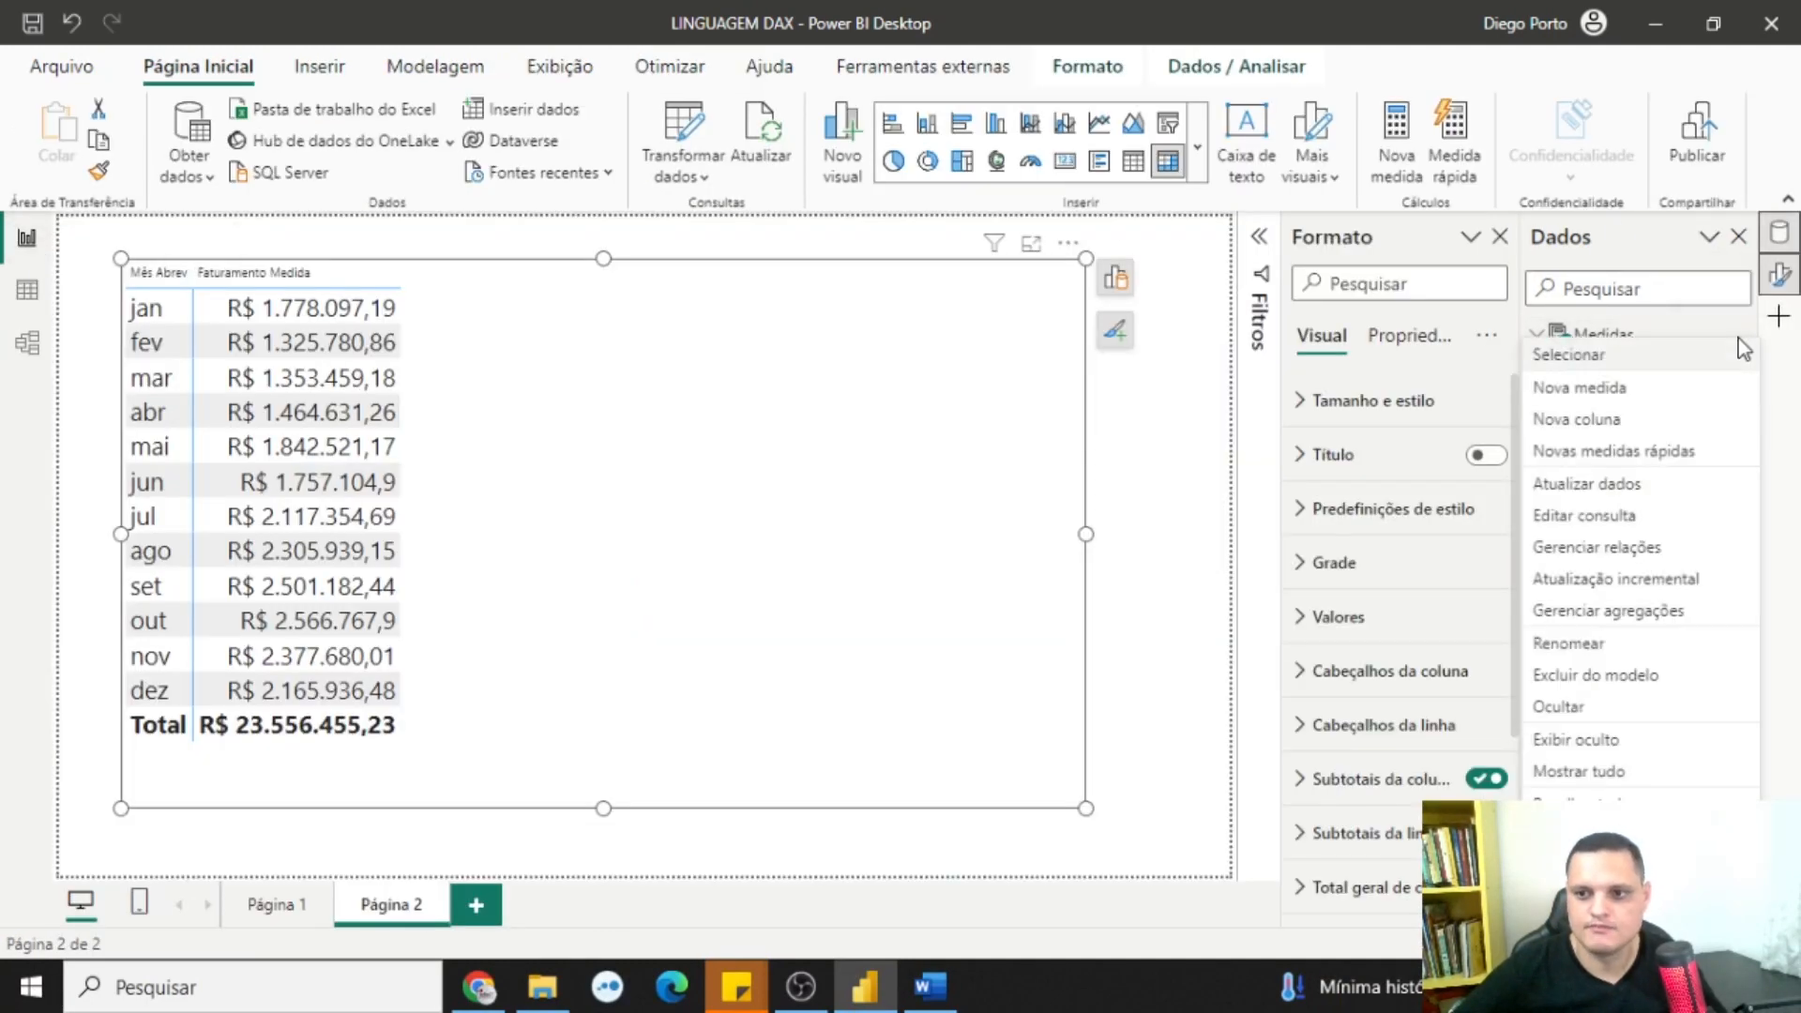
click(1594, 391)
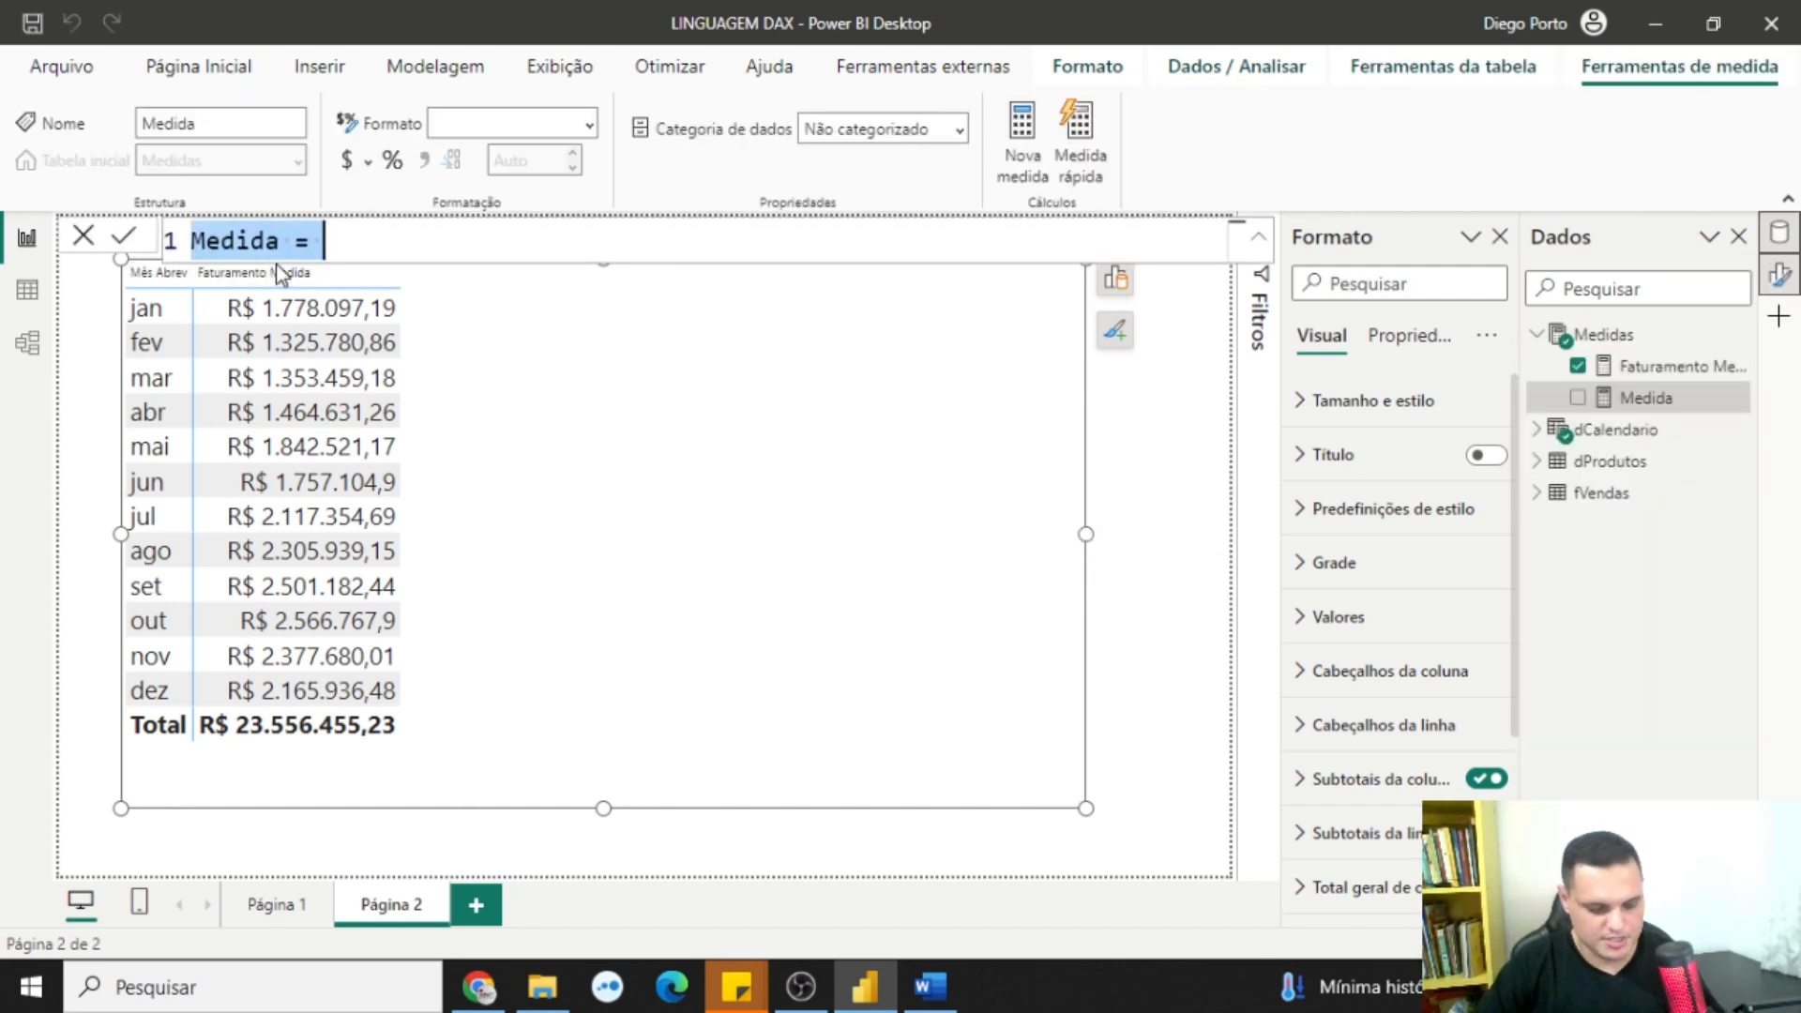
text(c)
key(BackSpace)
text(Contage)
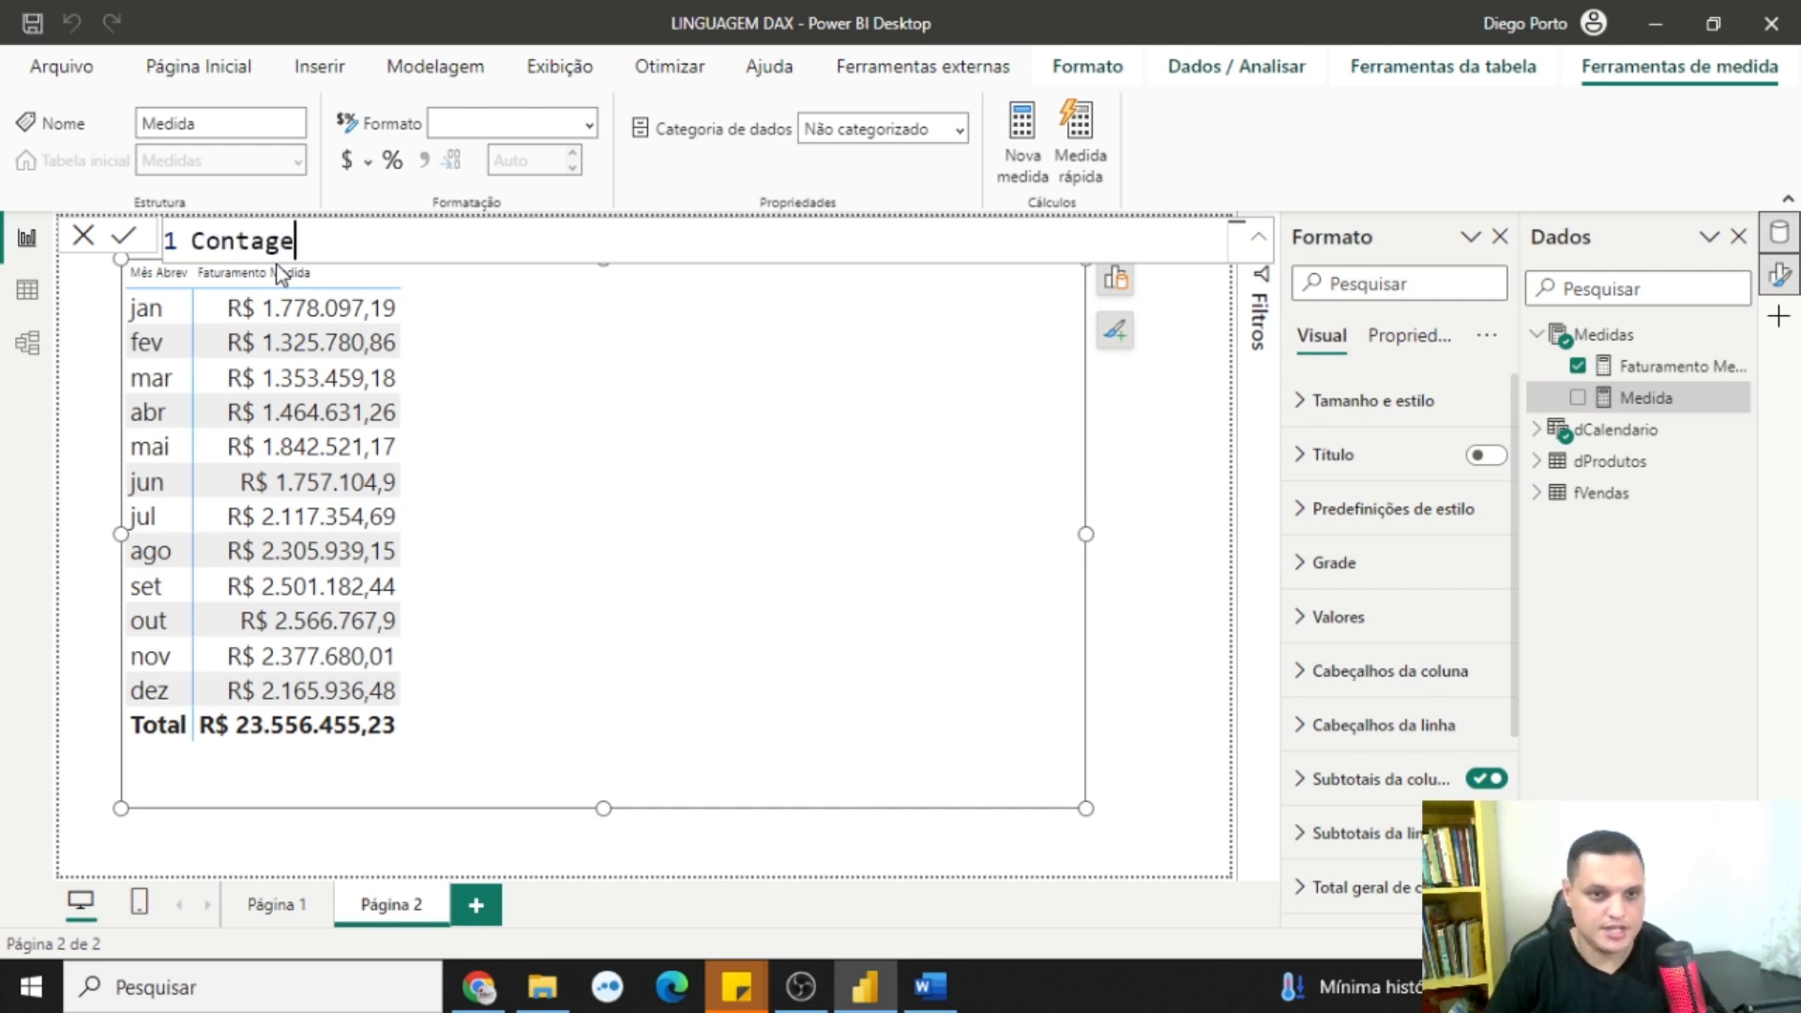
text(m Linhas=)
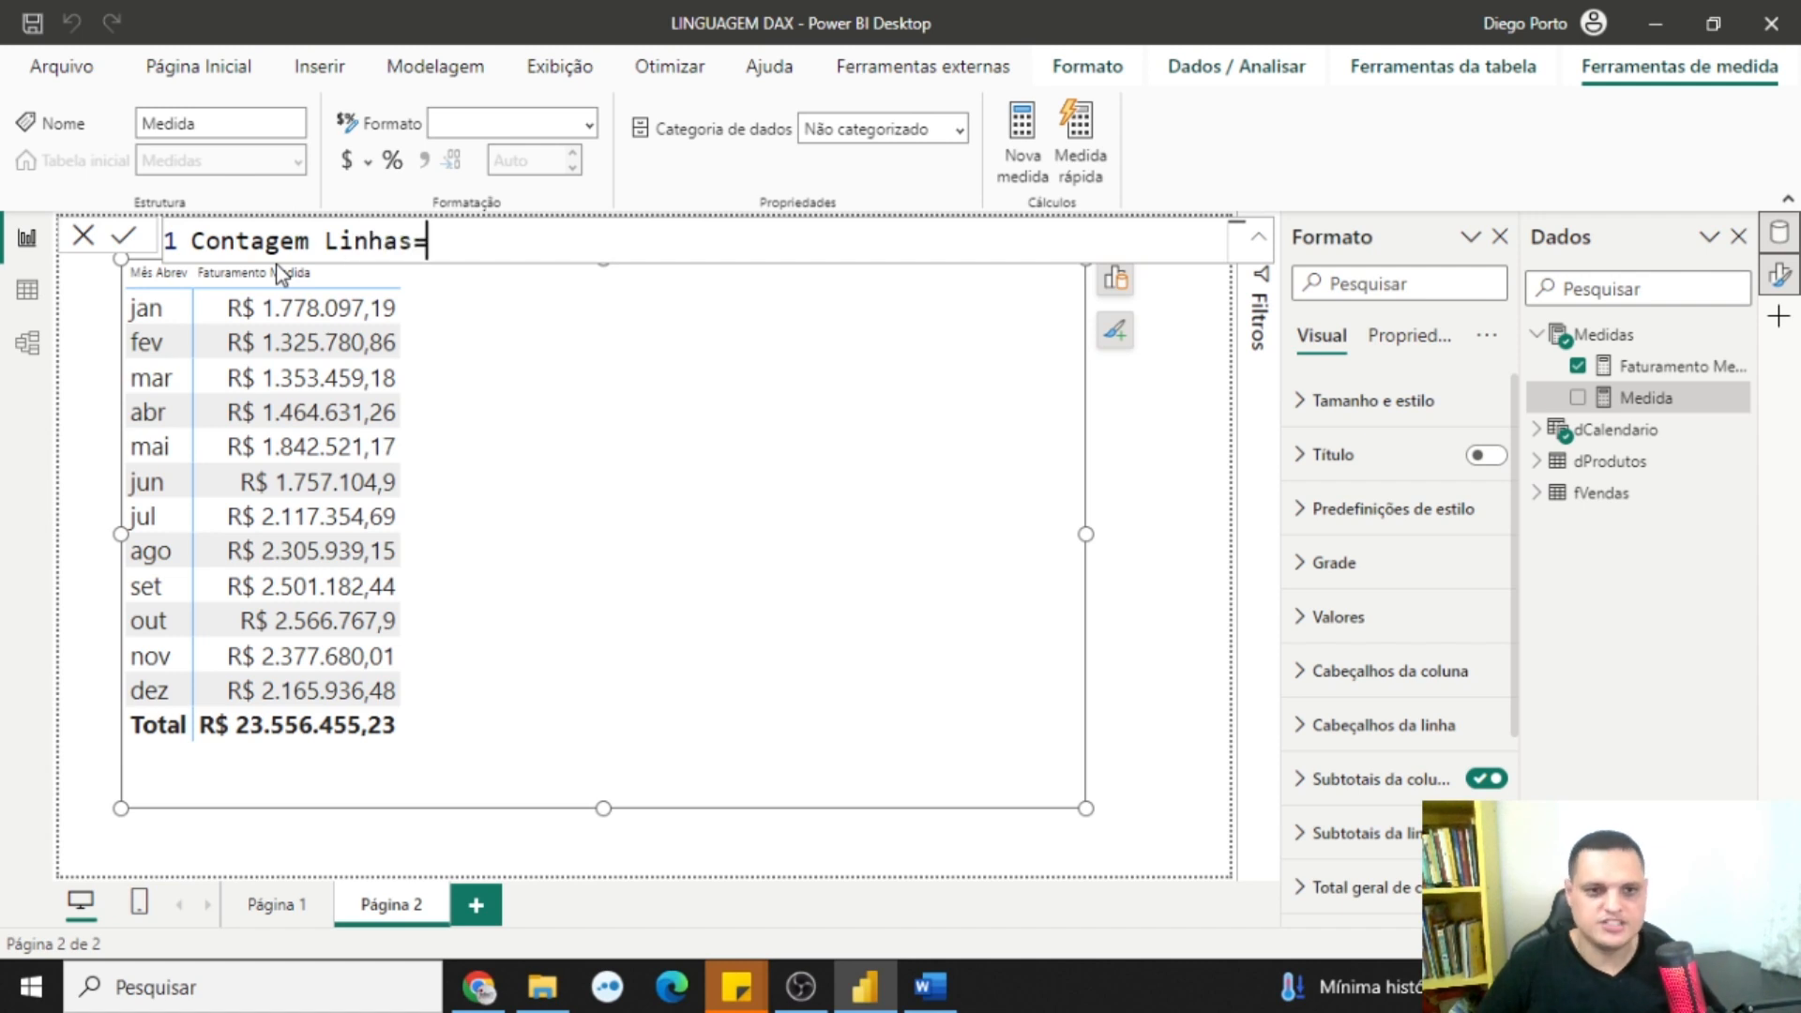
key(shift+Return)
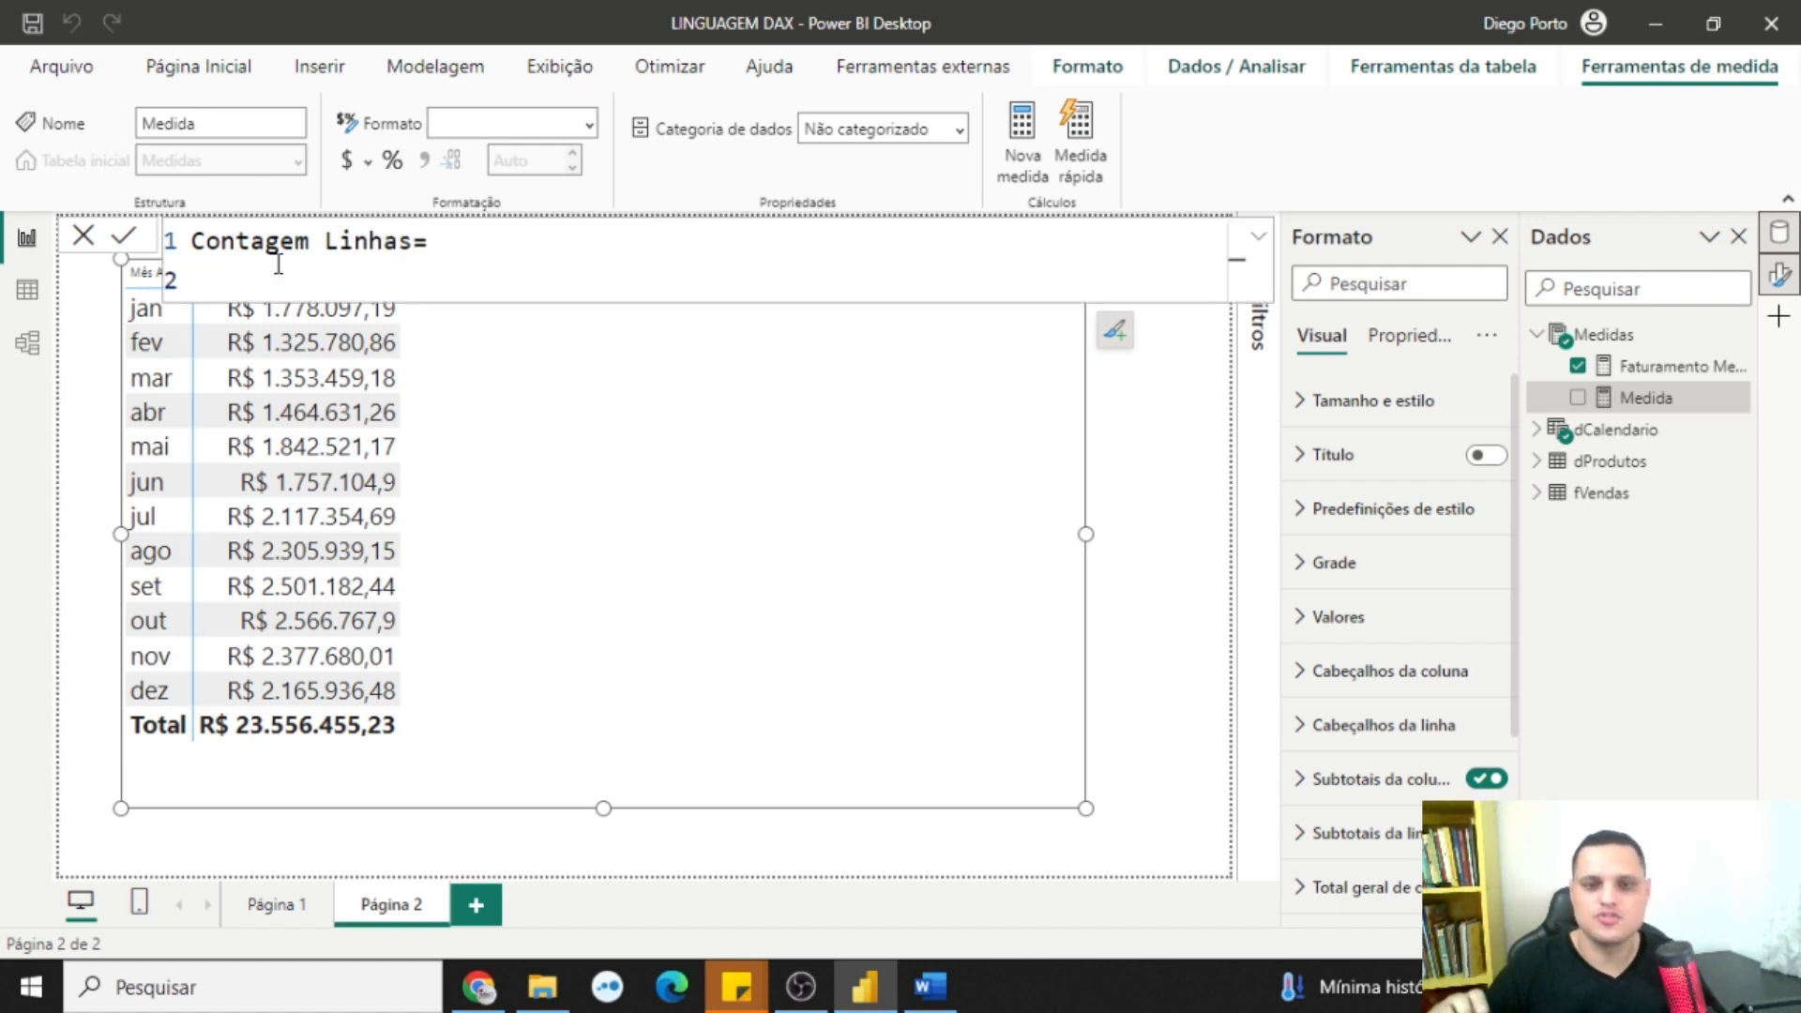
Define the Contagem Linhas measure as COUNTROWS(fVendas) and commit the formula
text(coun)
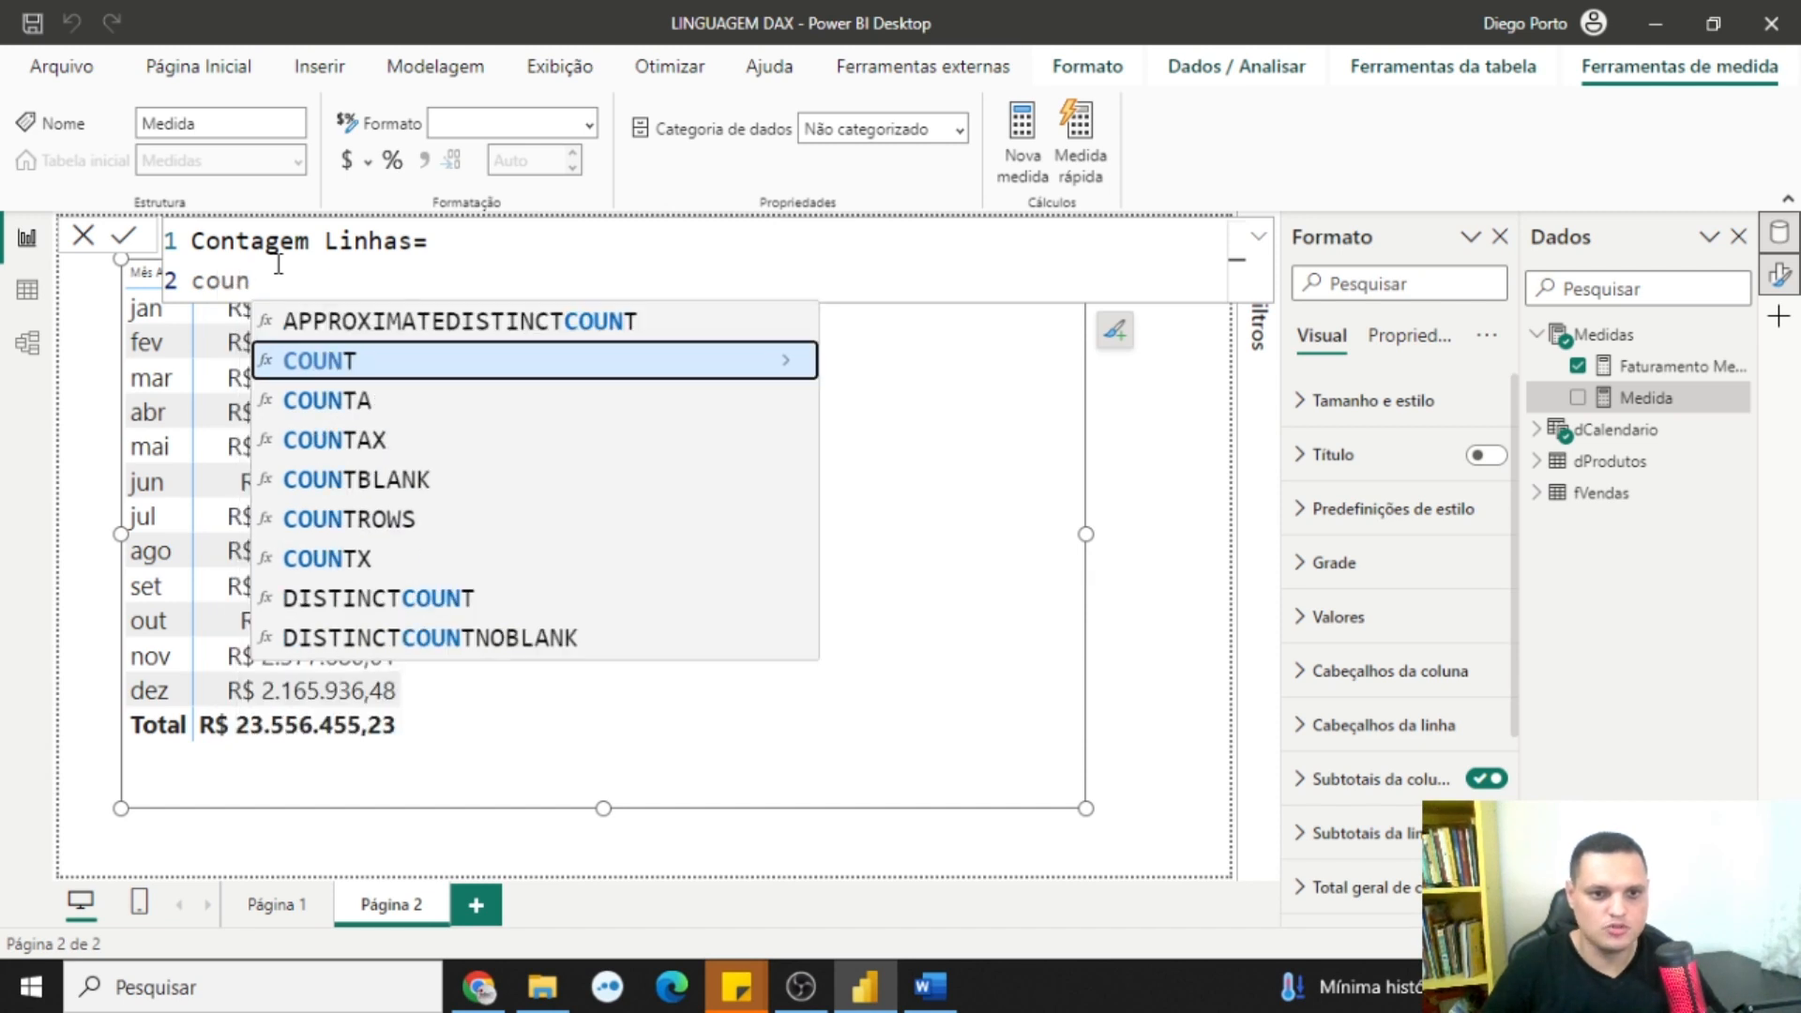
click(355, 518)
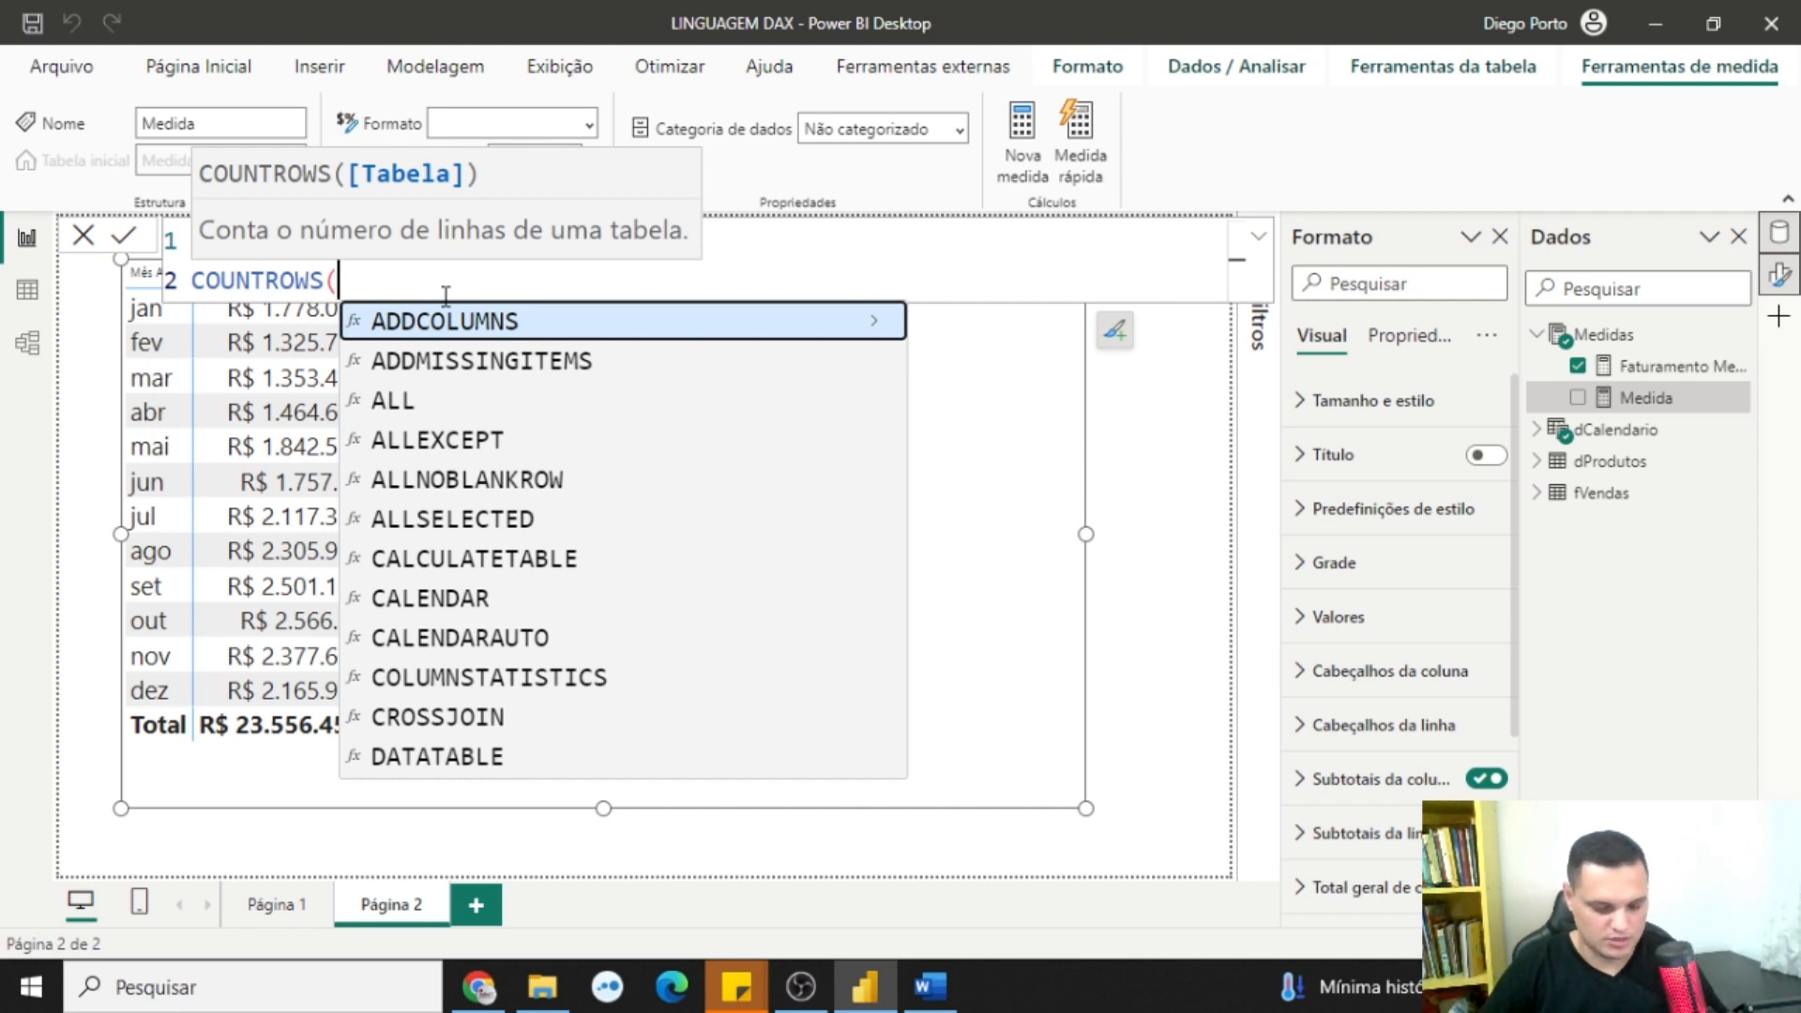
text(fve)
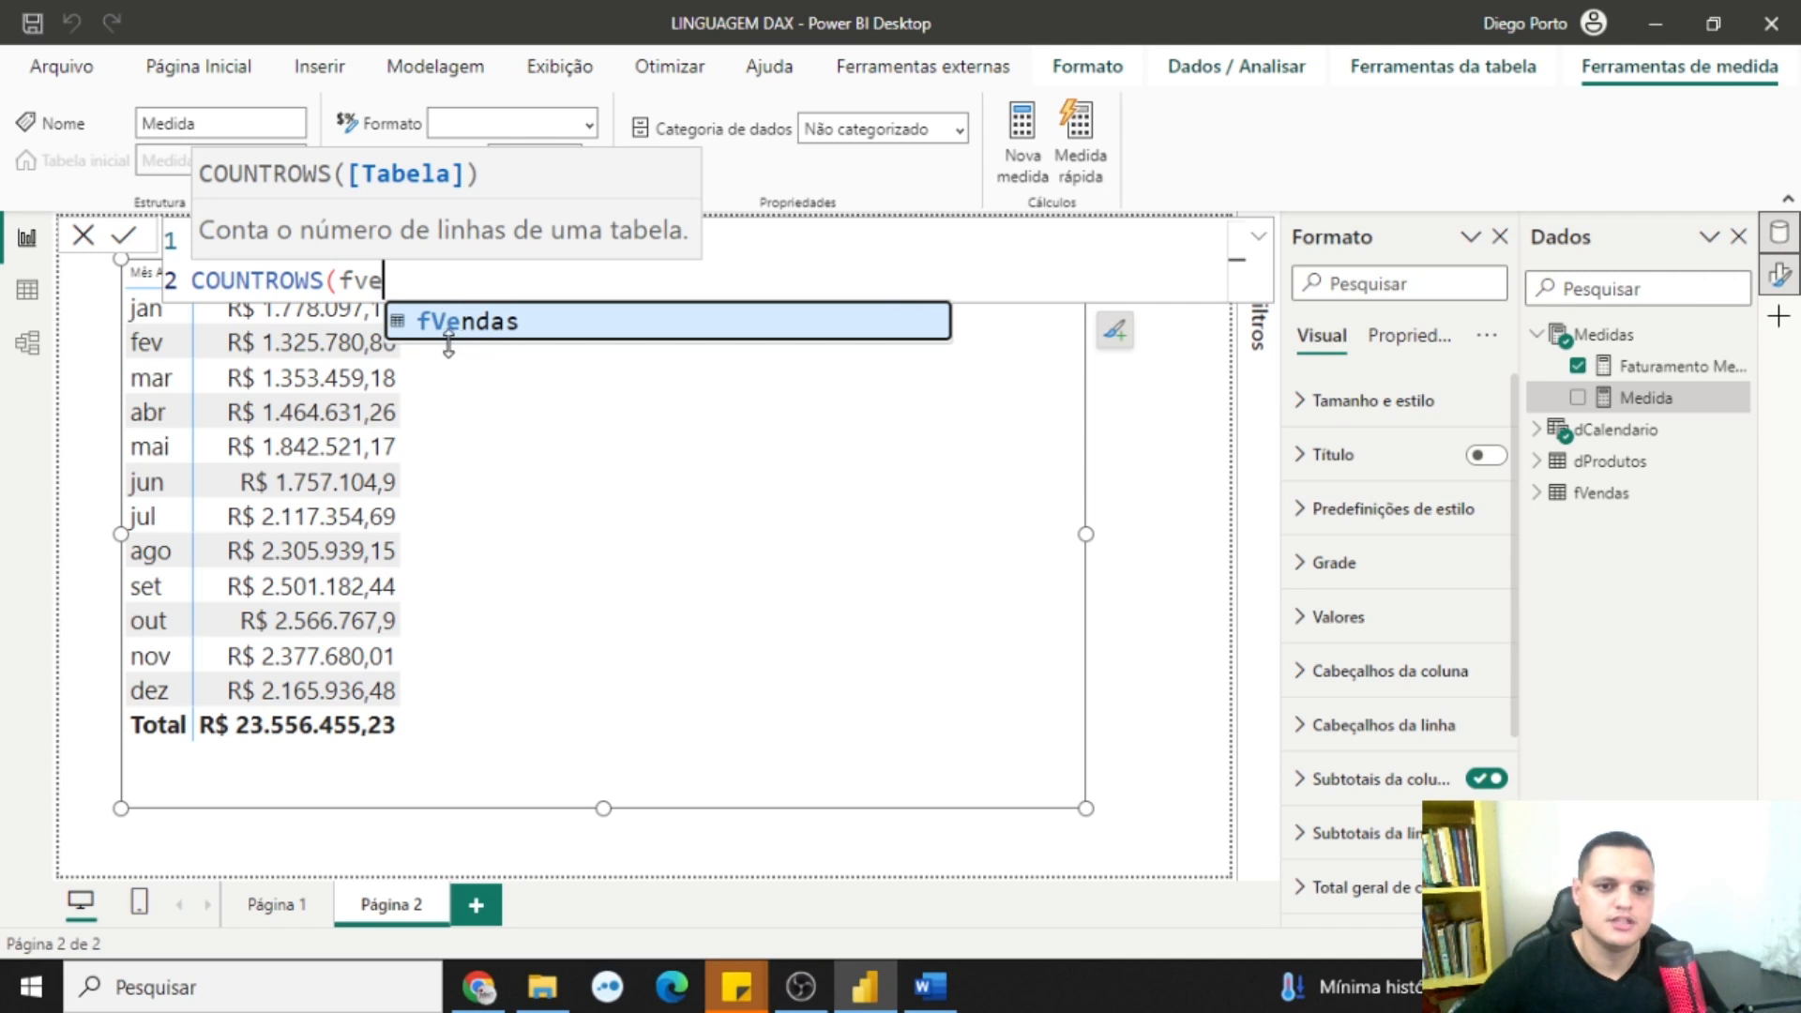
click(458, 328)
text())
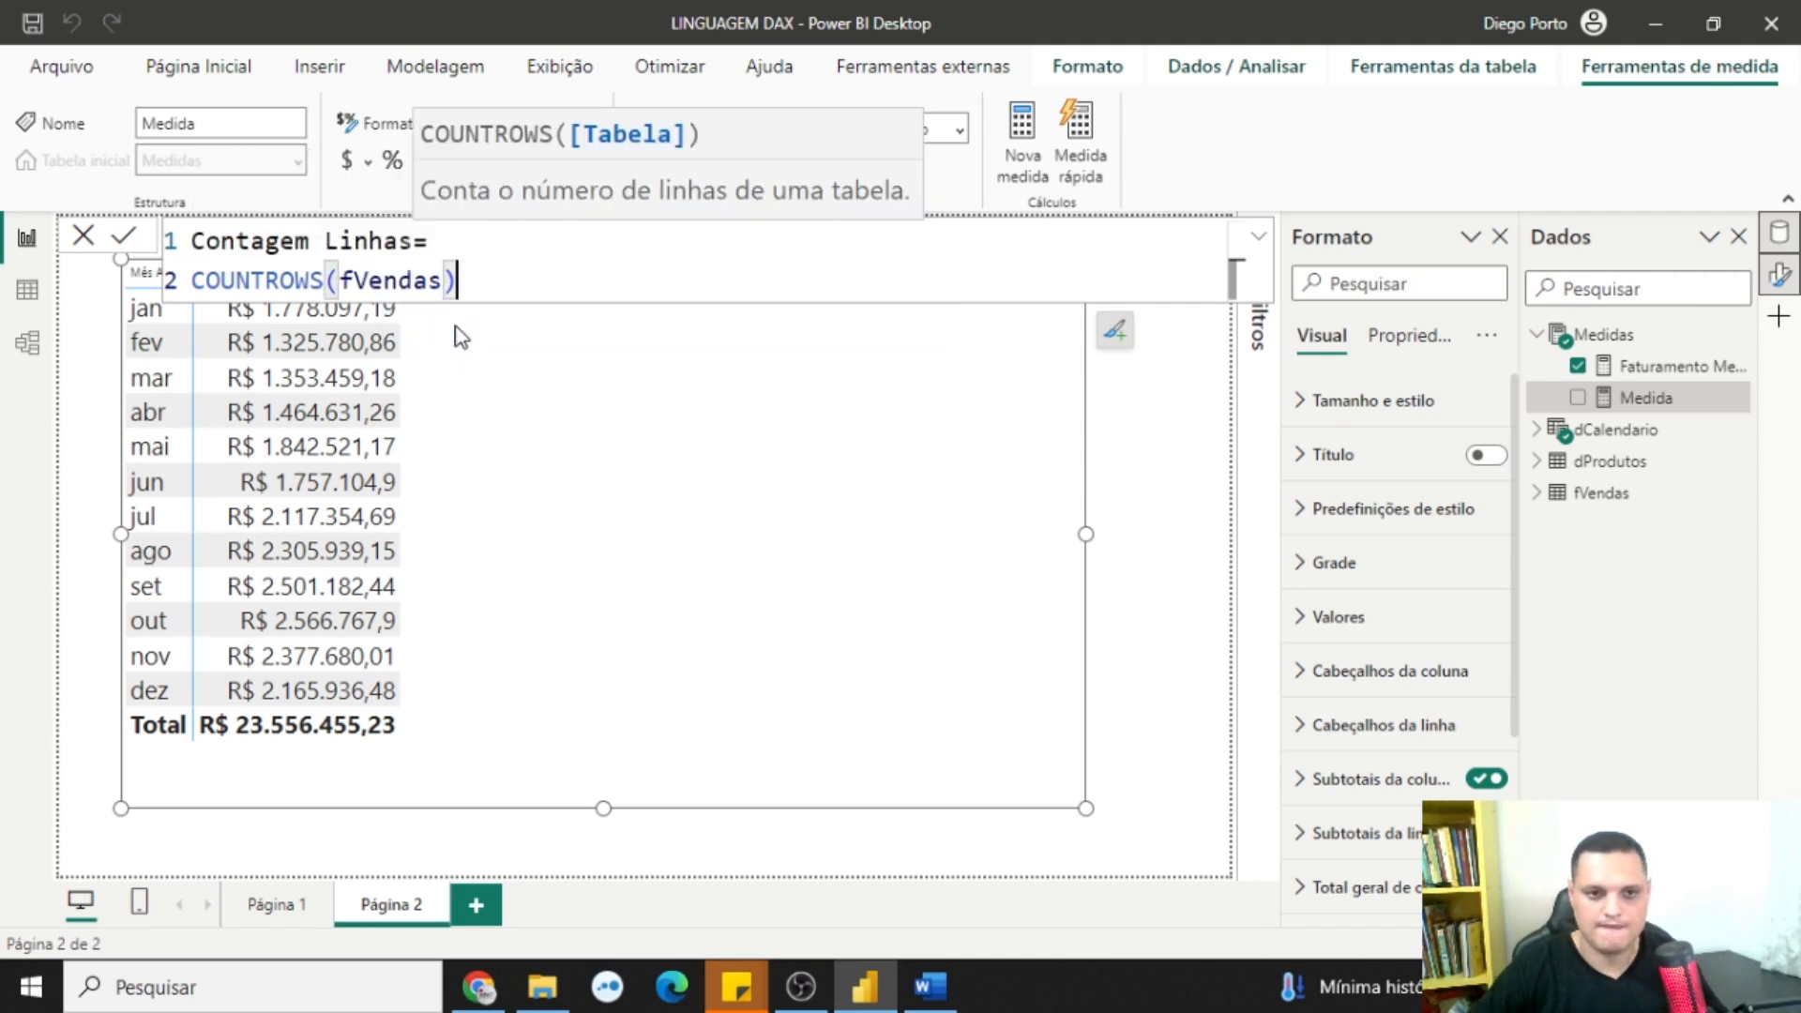
key(Return)
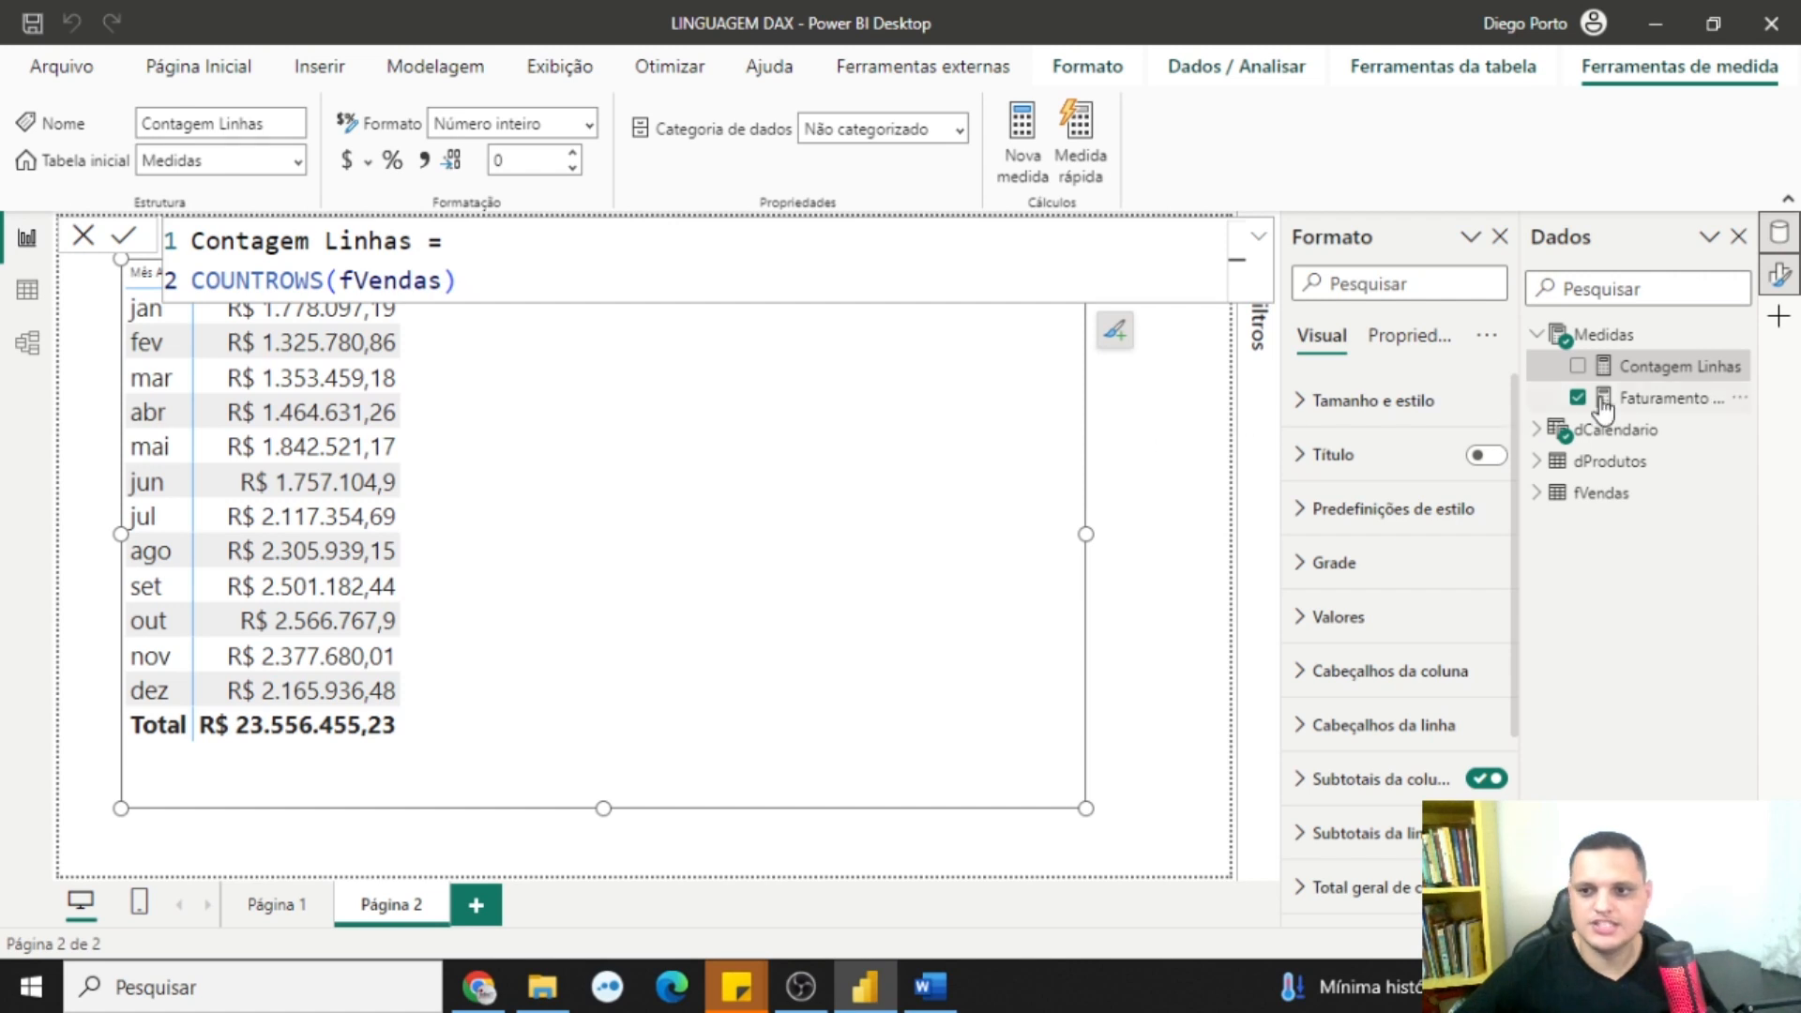
Add the Contagem Linhas measure to the monthly matrix and format it with a thousands separator
drag(1653, 380, 732, 392)
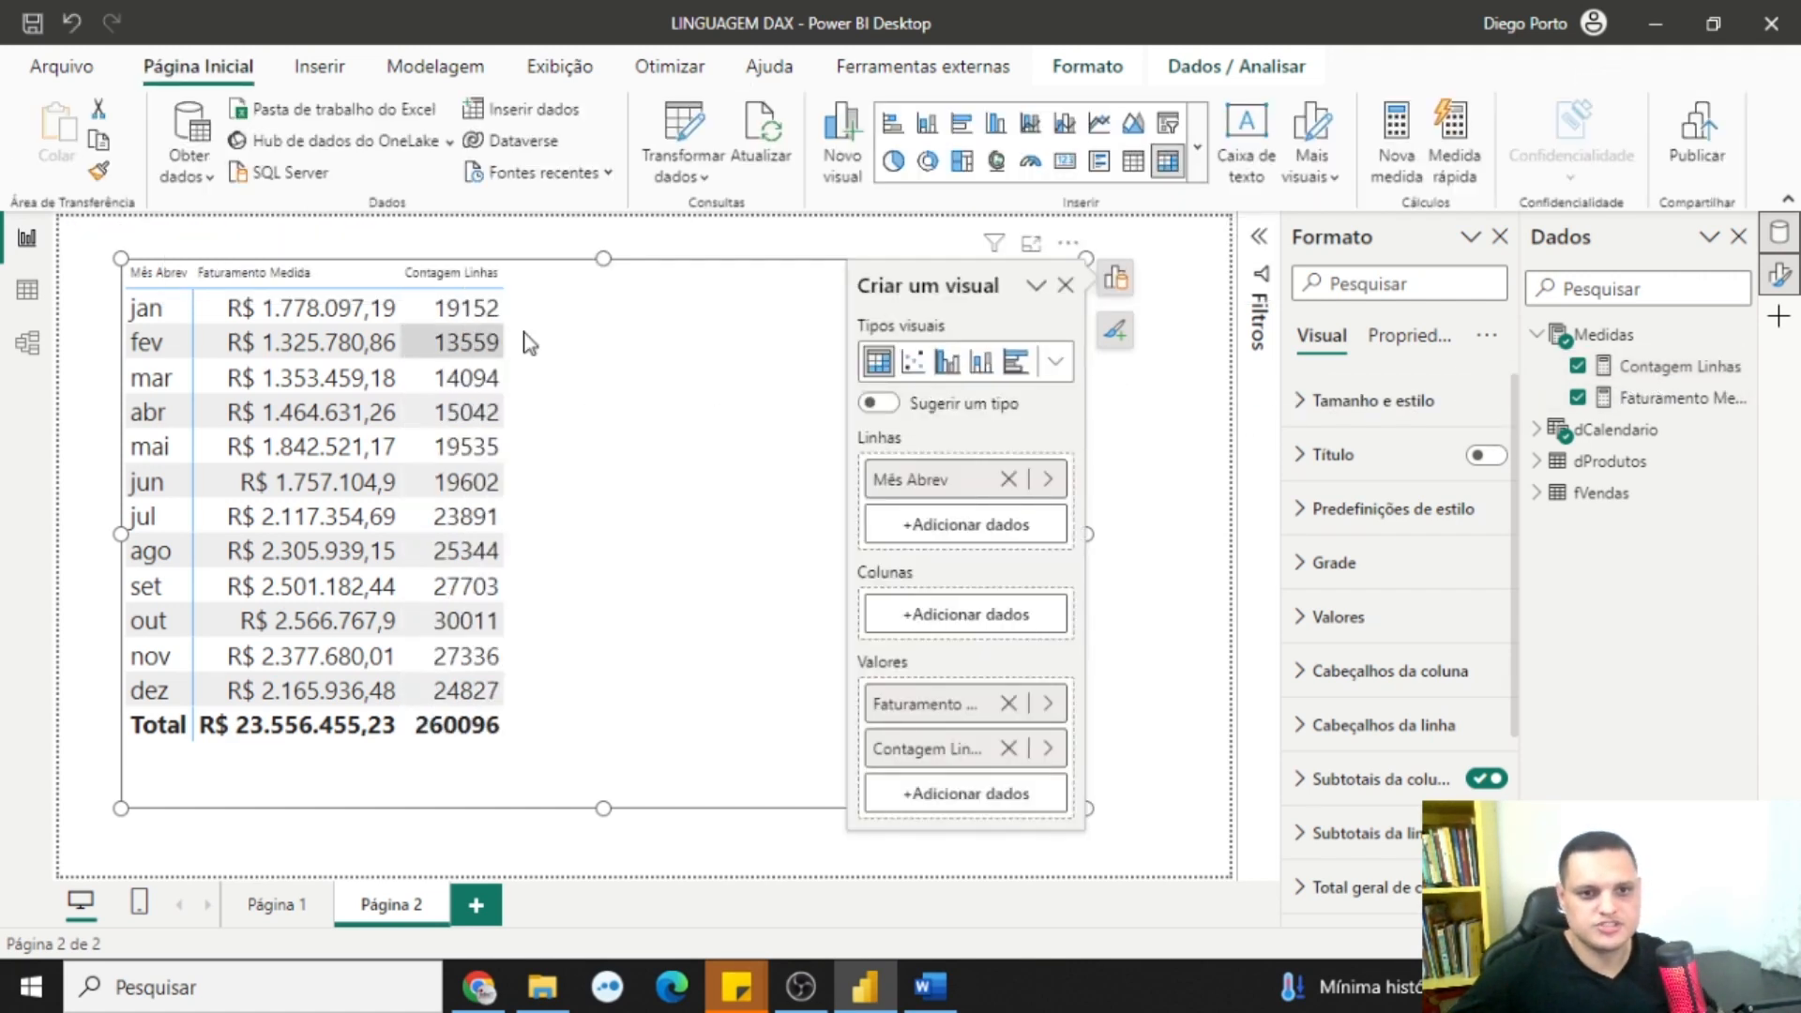
click(1632, 366)
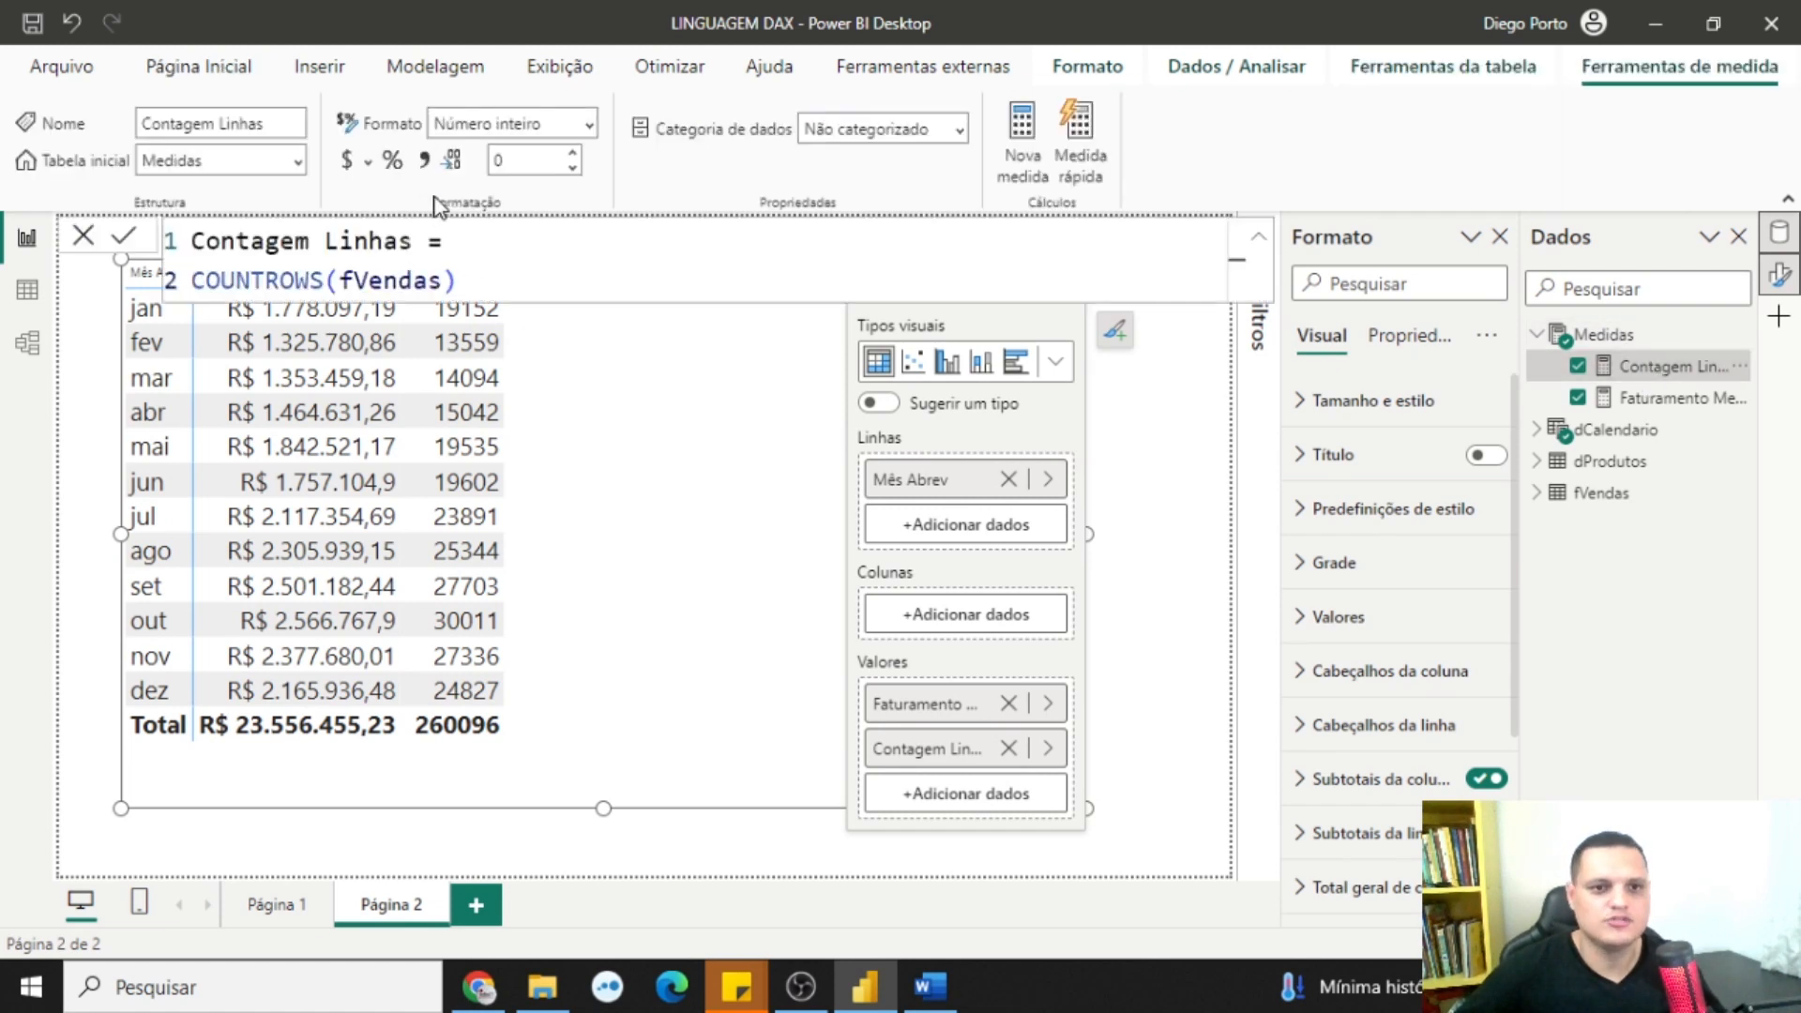
click(422, 161)
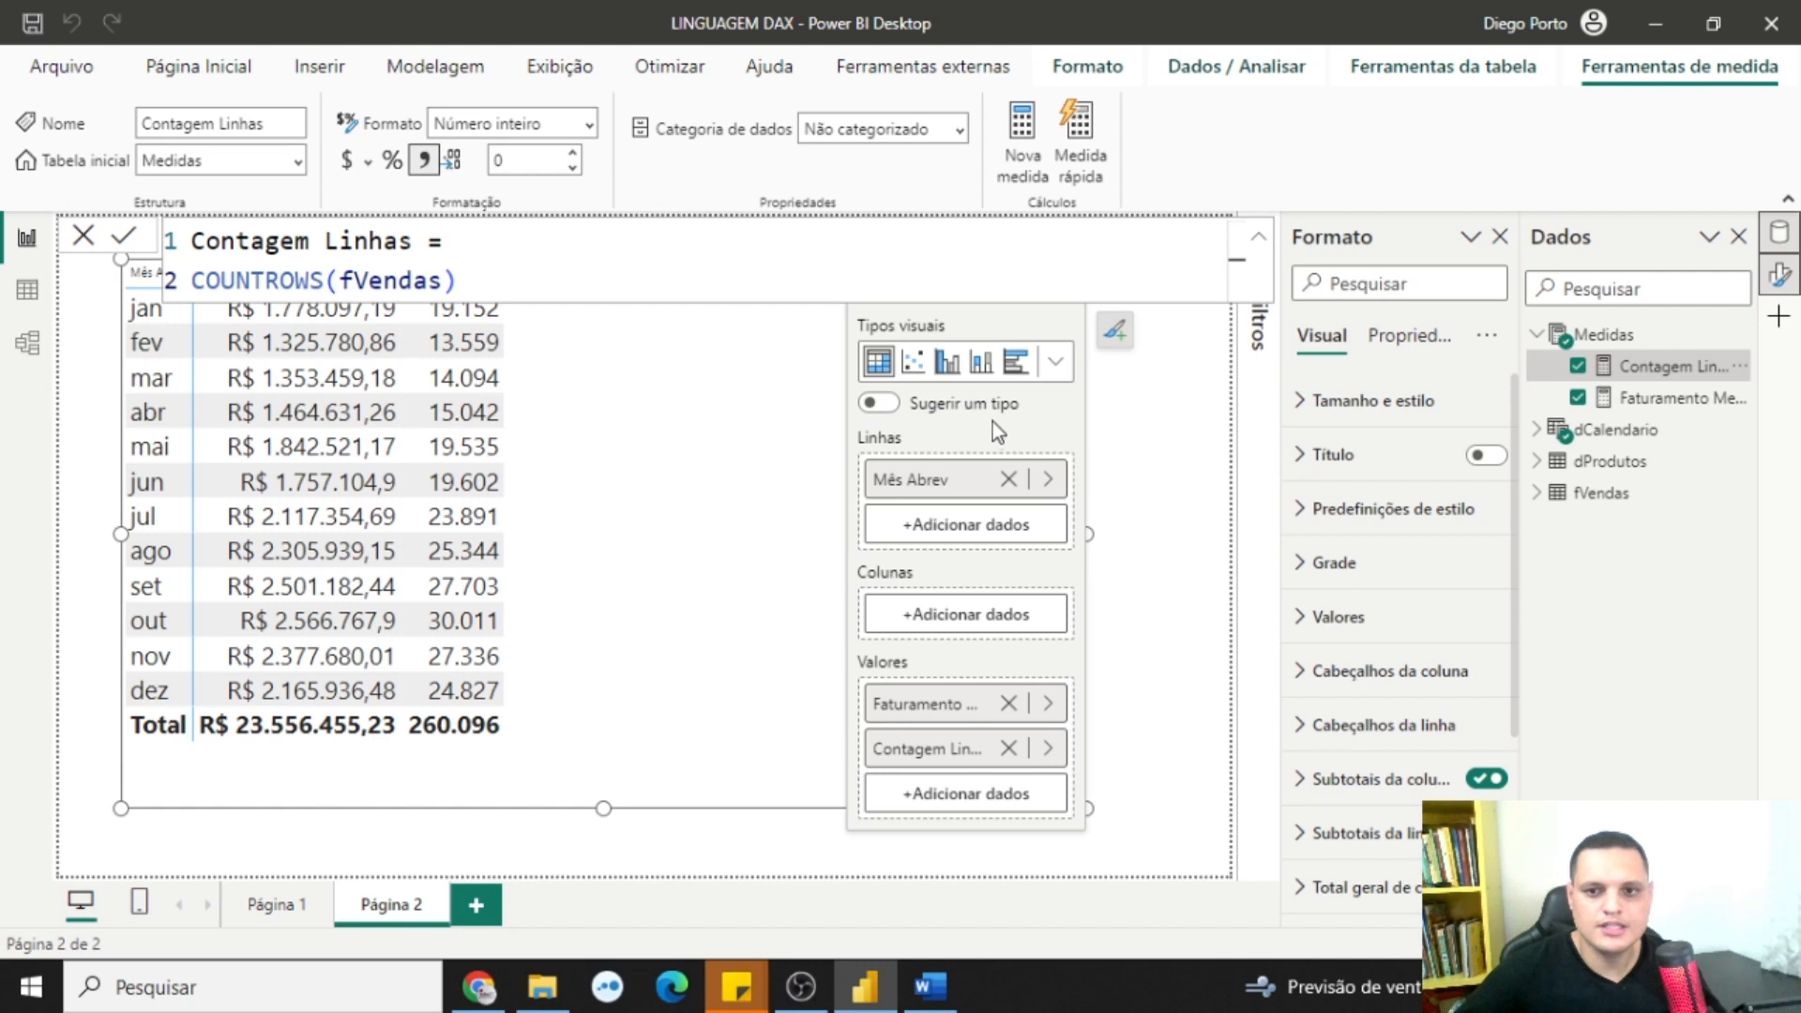
click(86, 235)
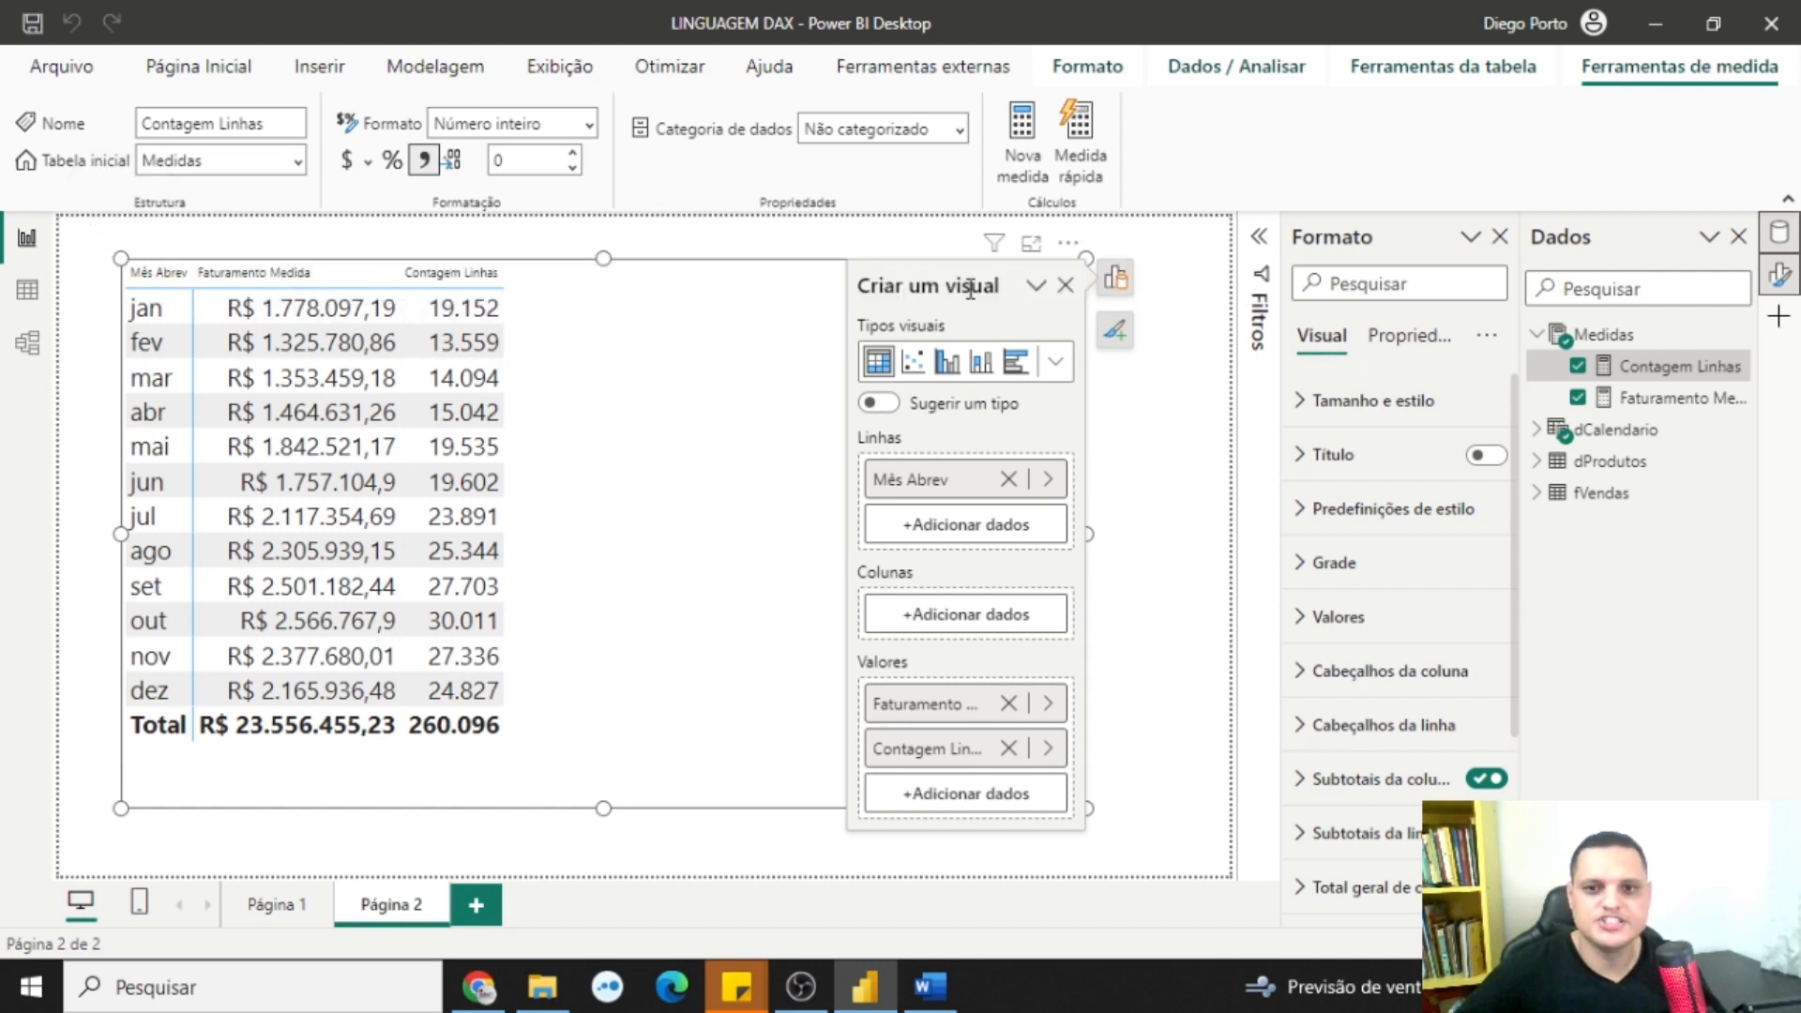
click(1063, 287)
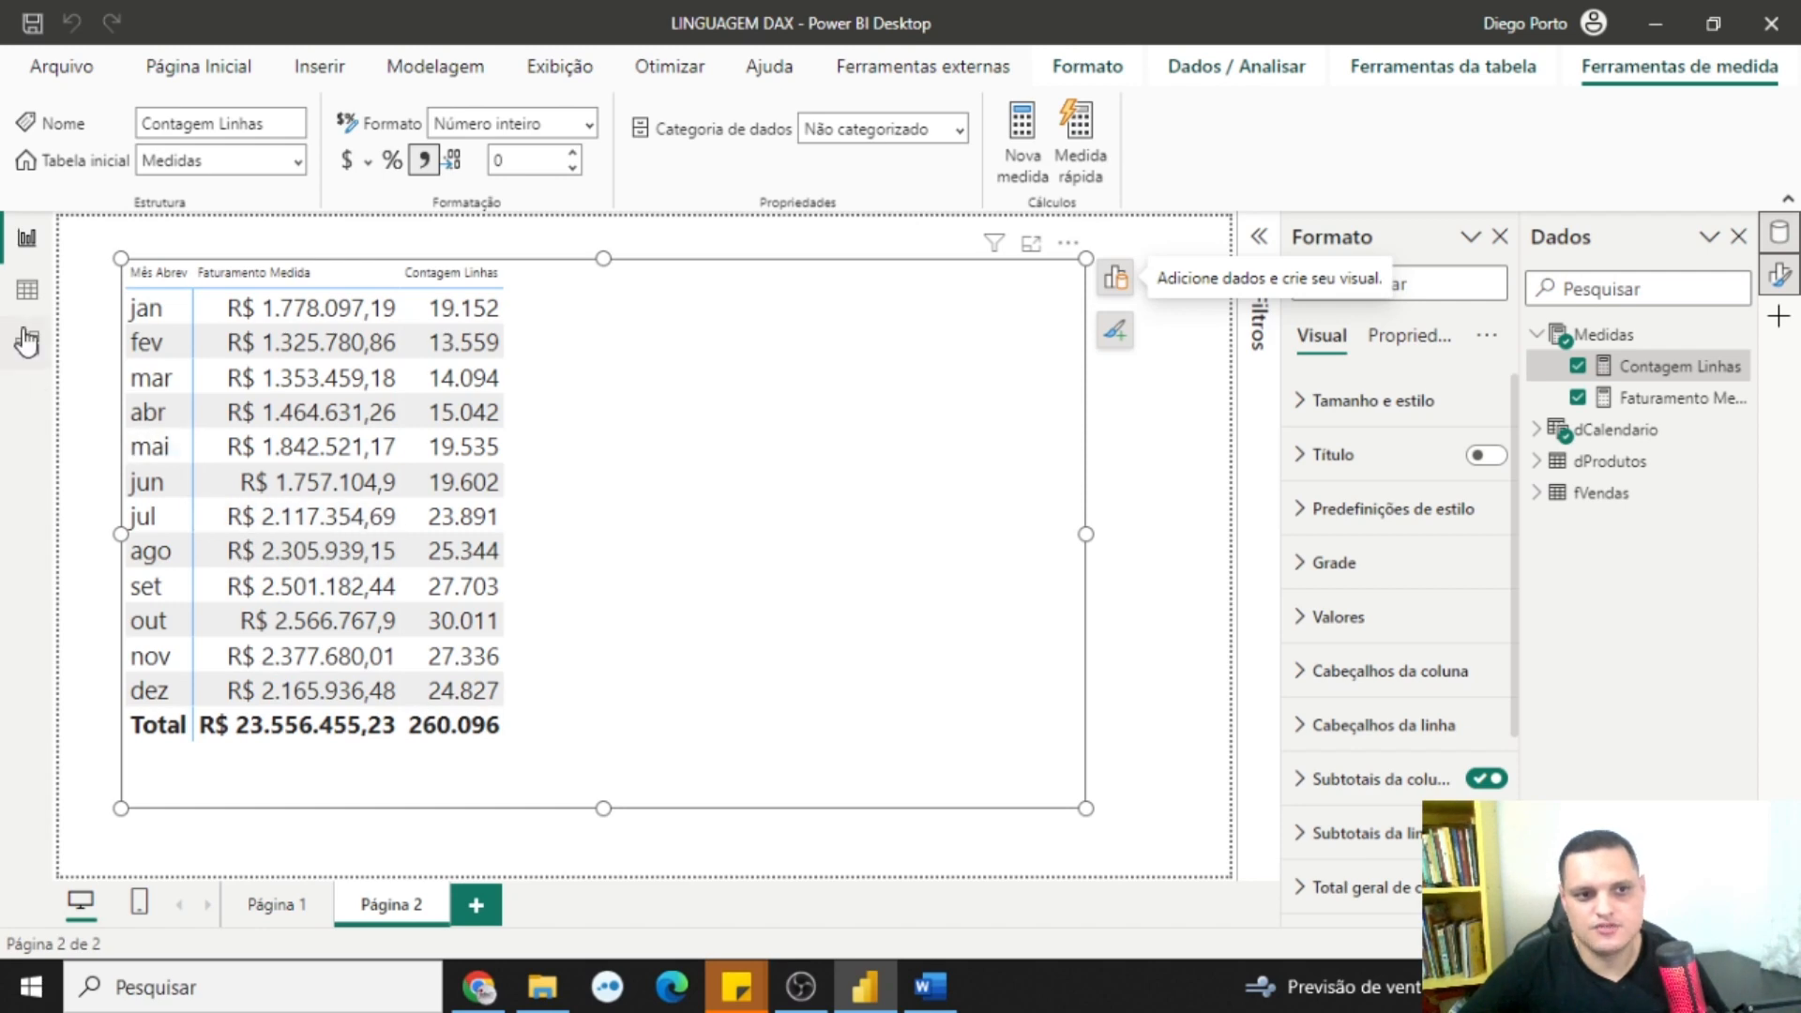
Check the row count of the fVendas table, compare it with the report matrix, and review the table's NFe column
click(27, 300)
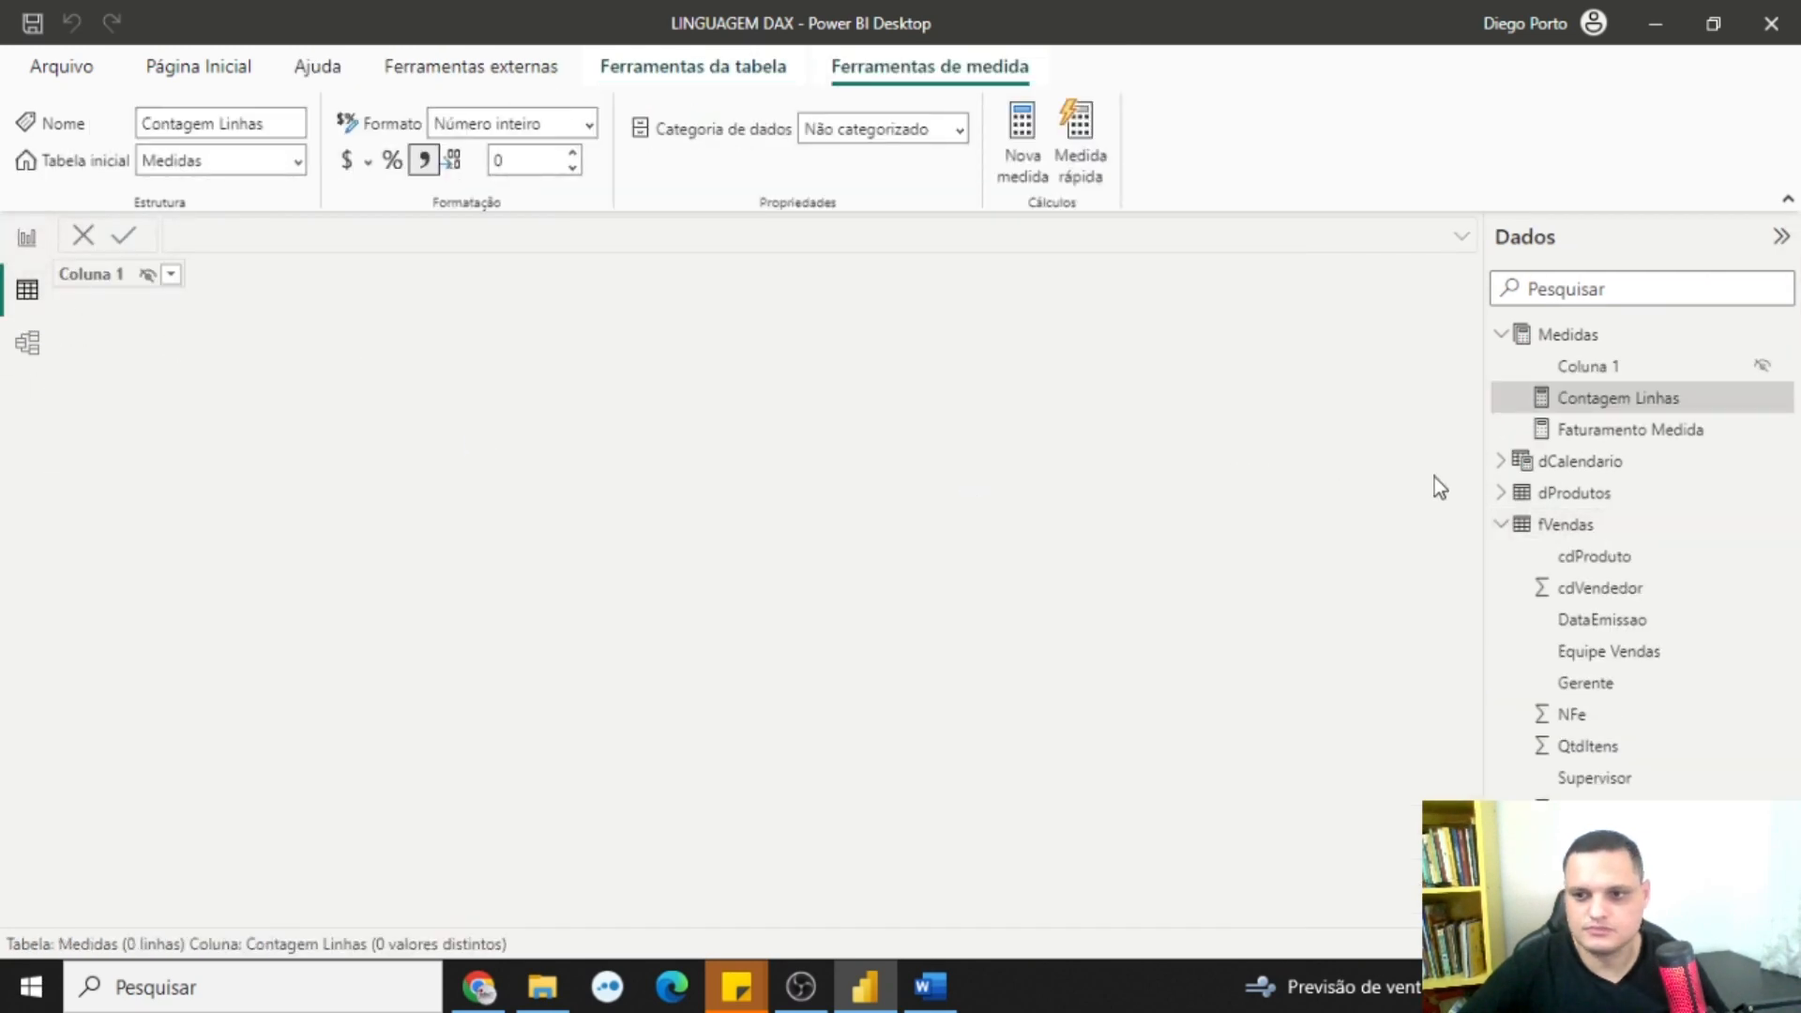
click(1566, 526)
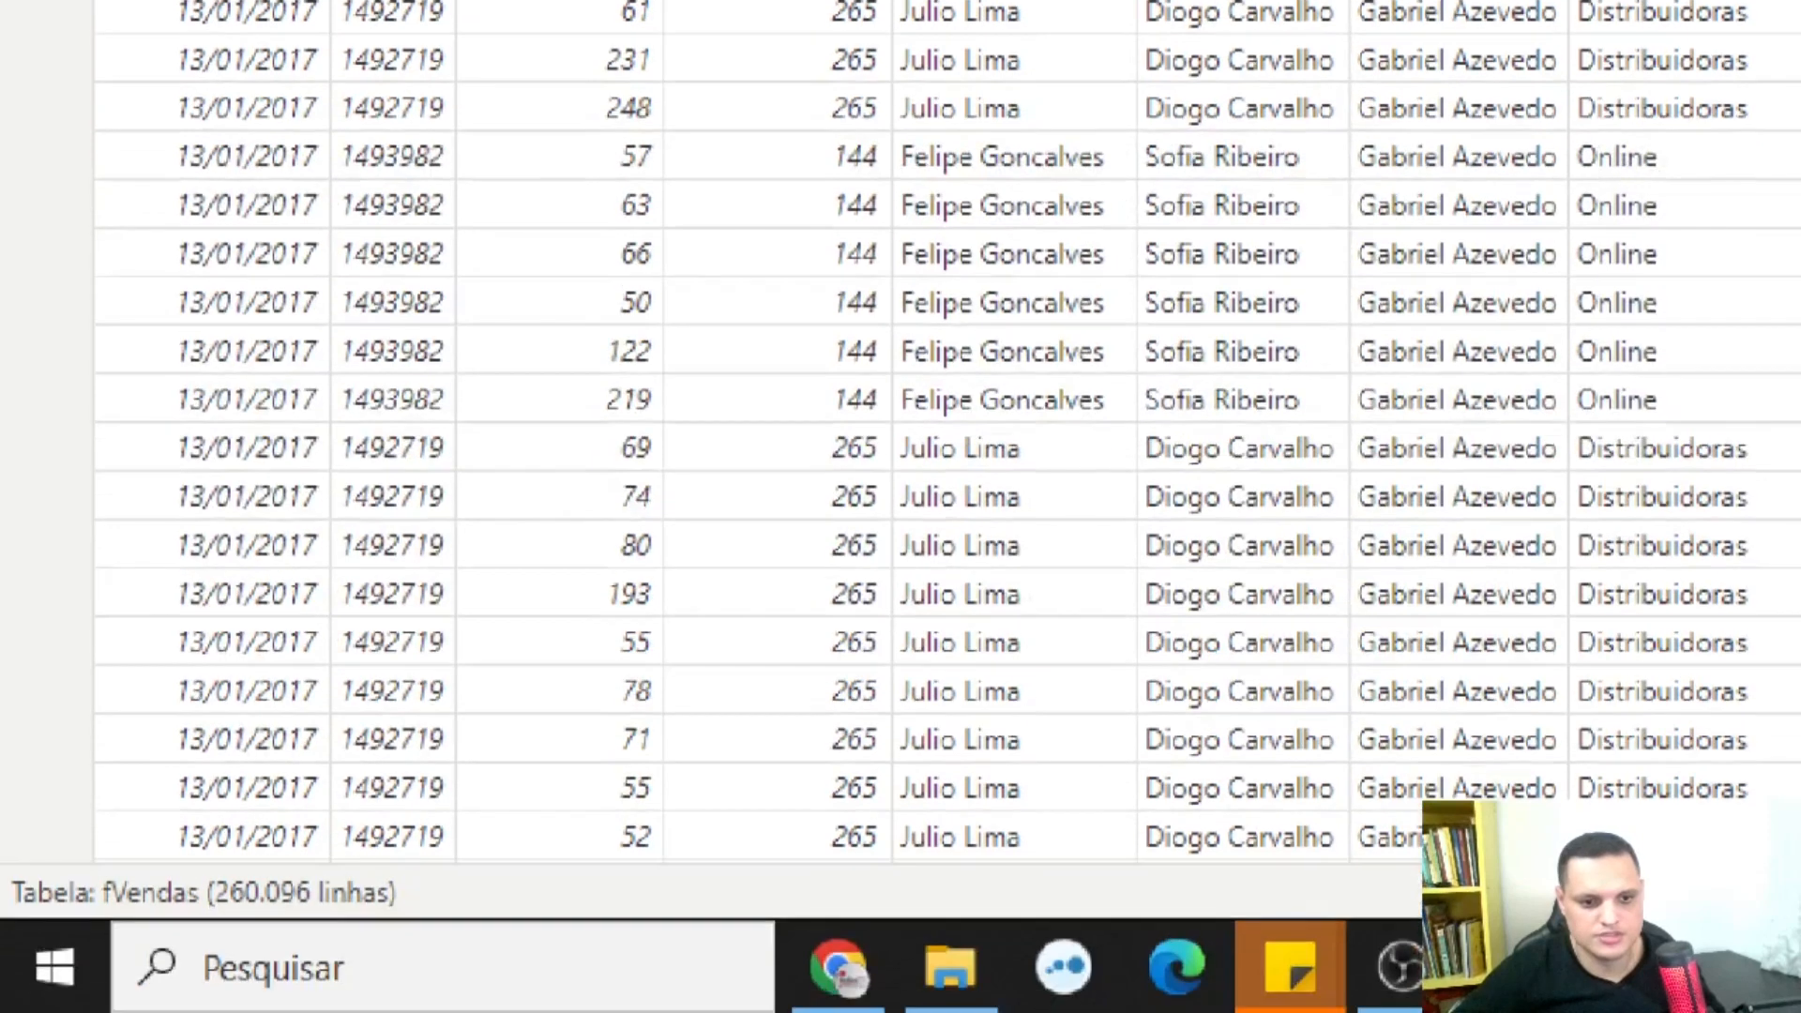
mouse_move(198, 878)
mouse_down()
mouse_move(240, 917)
mouse_move(385, 922)
mouse_move(403, 867)
mouse_move(186, 859)
mouse_up()
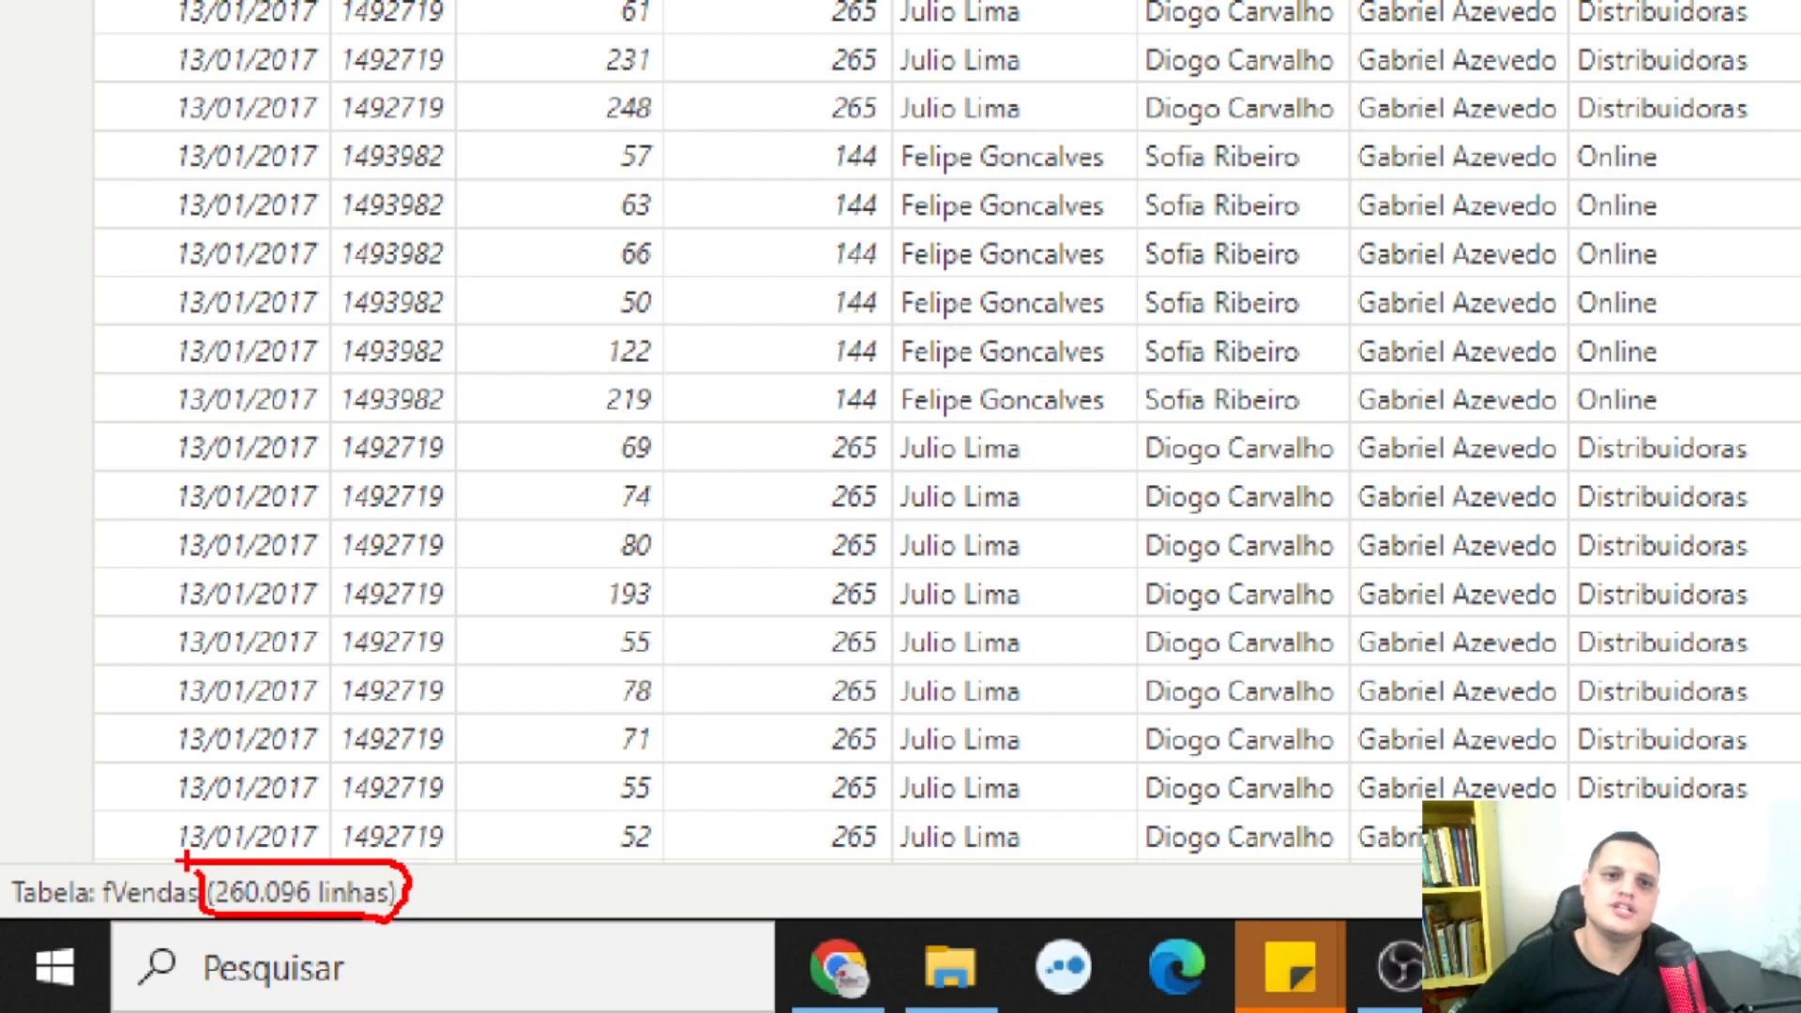
key(Escape)
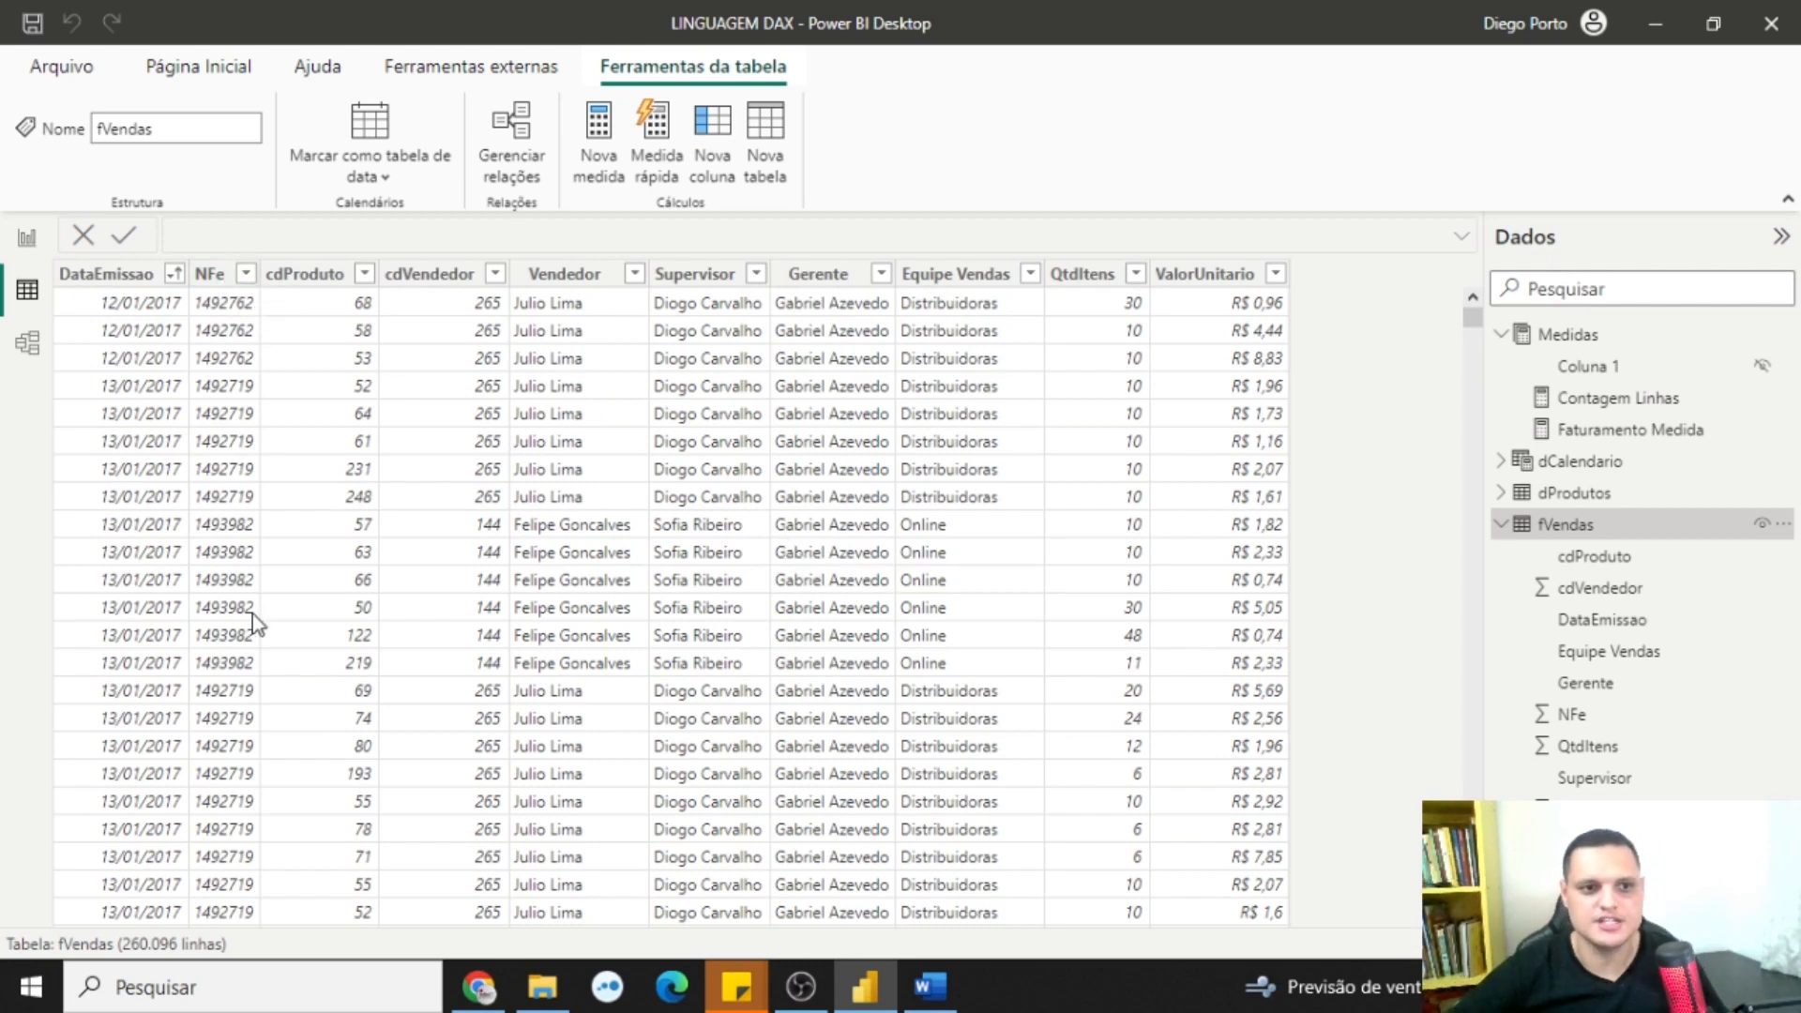
click(25, 240)
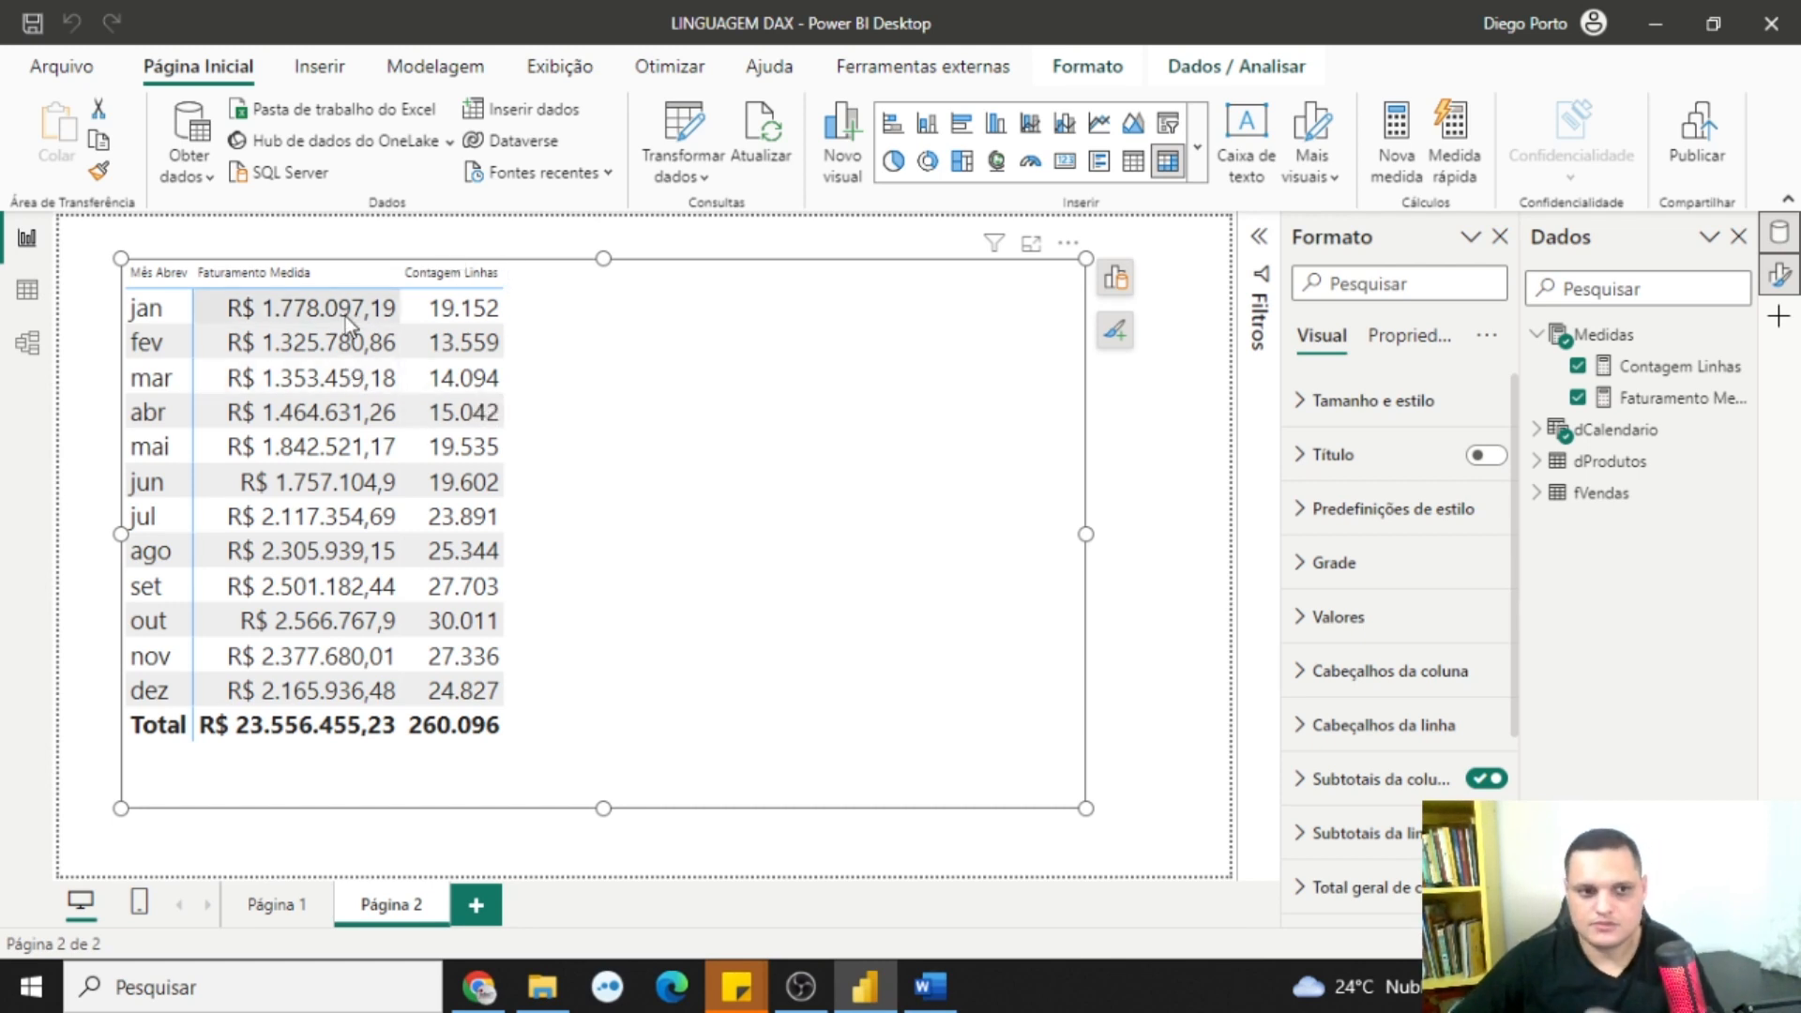
click(28, 290)
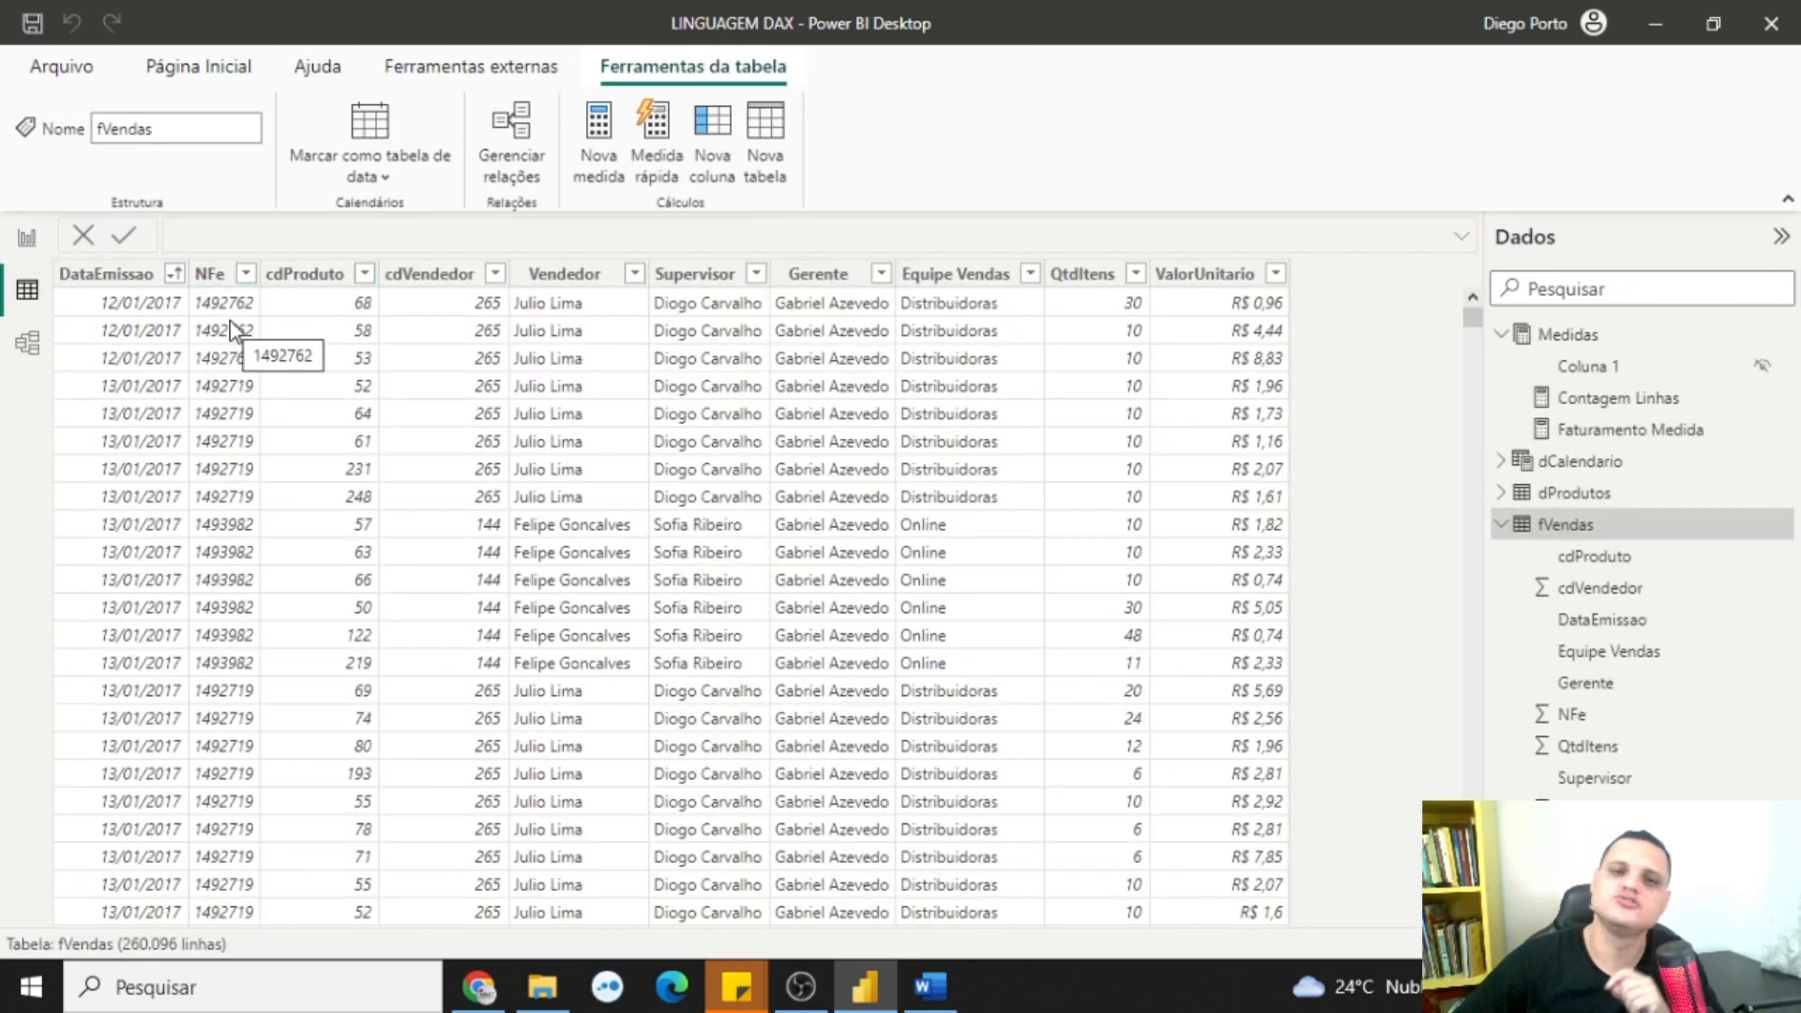
Start a new measure named Quantidade de Vendas in the Medidas table from the report view, leaving a second line for its formula
click(27, 239)
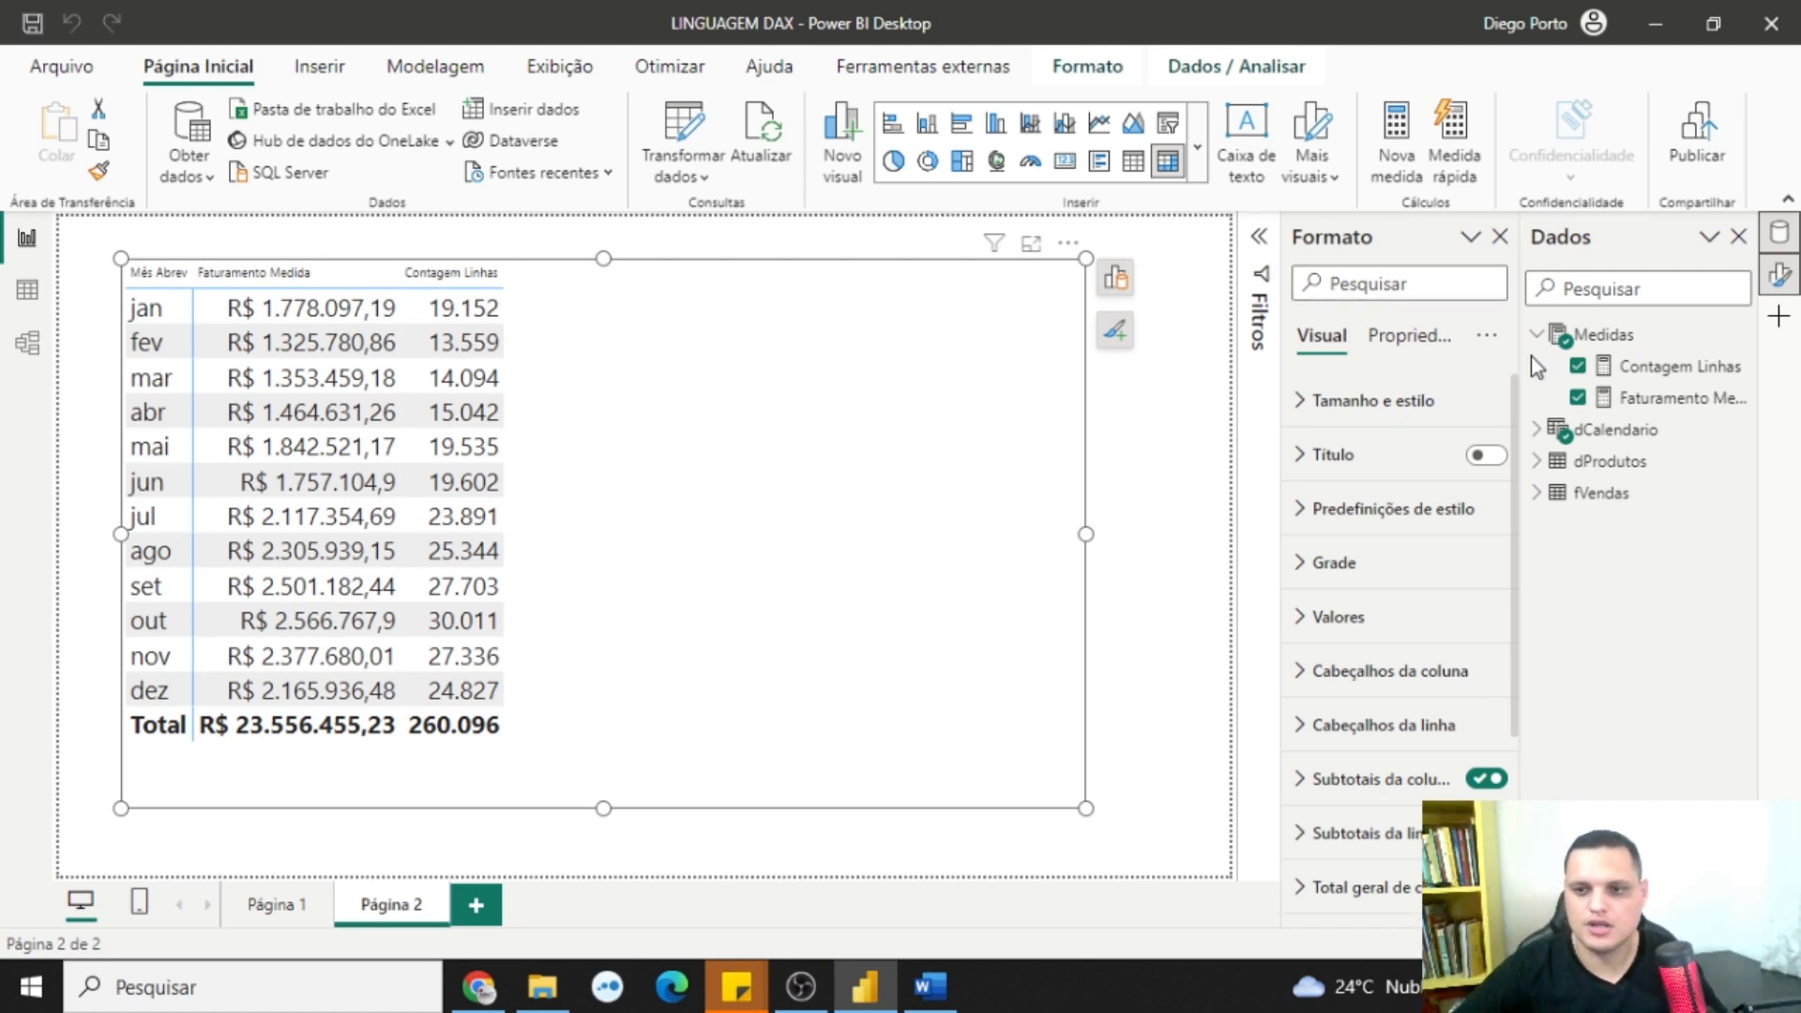
click(1734, 335)
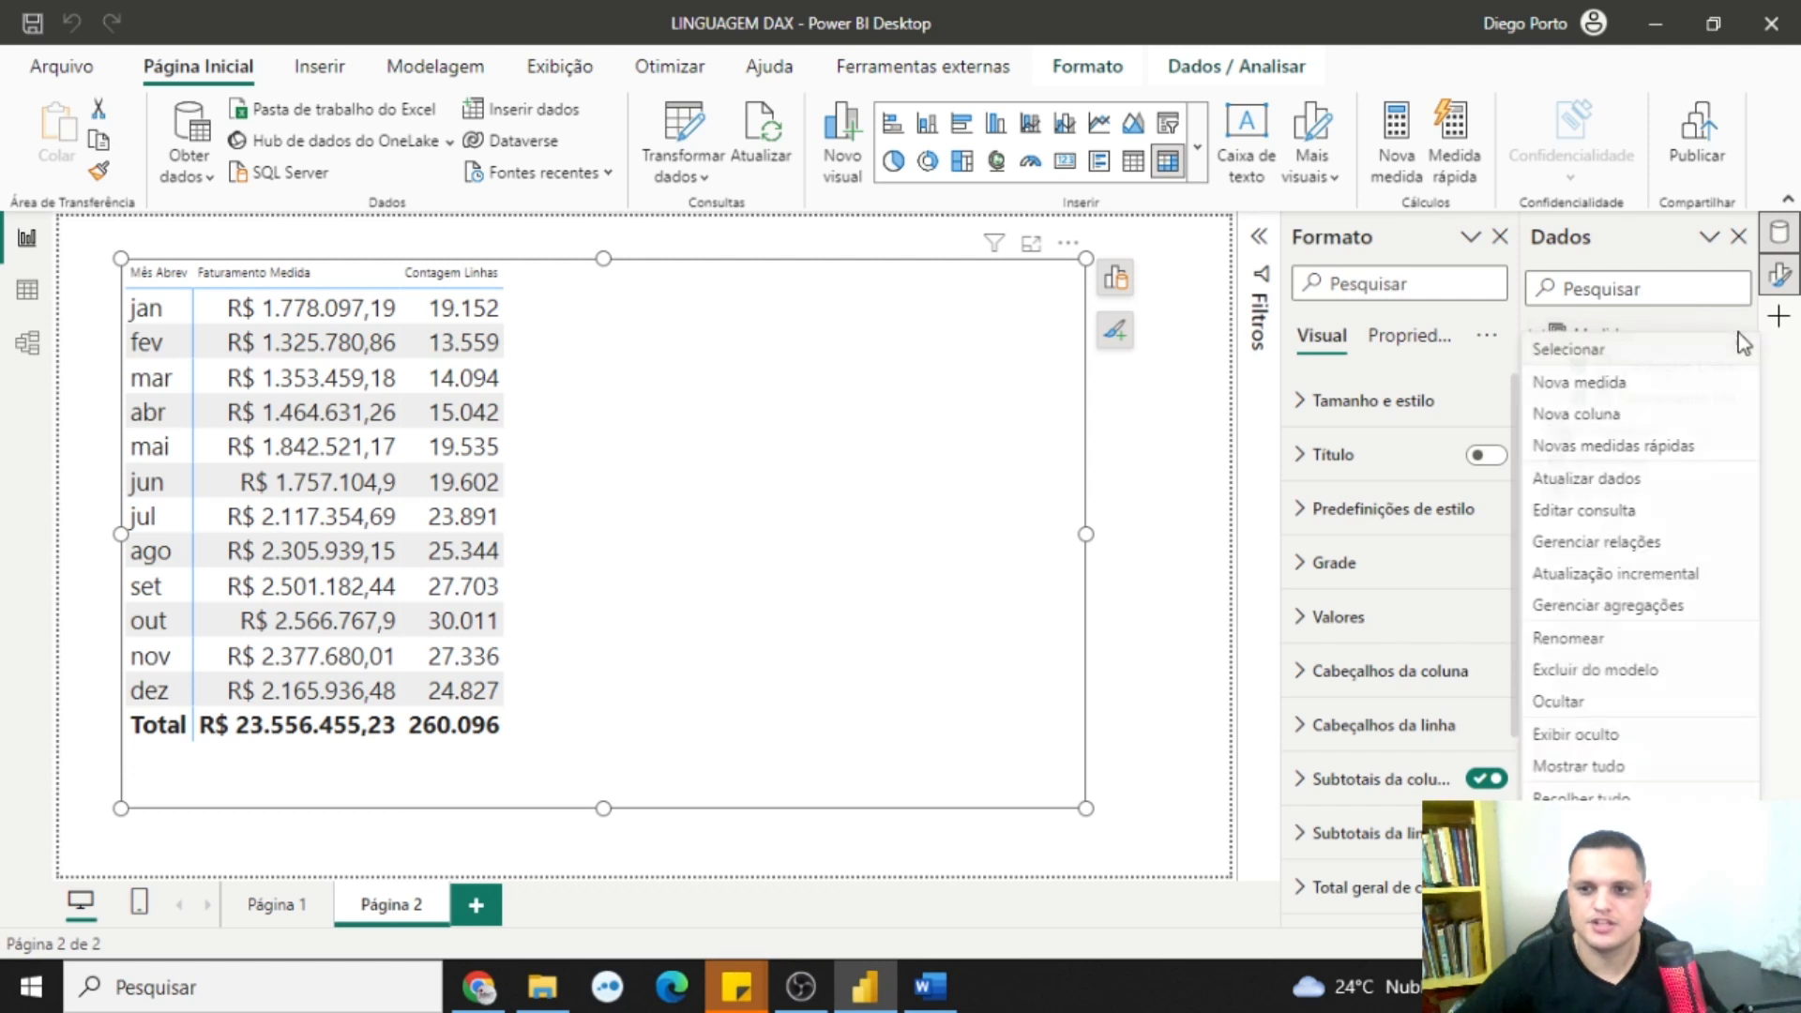
click(1610, 386)
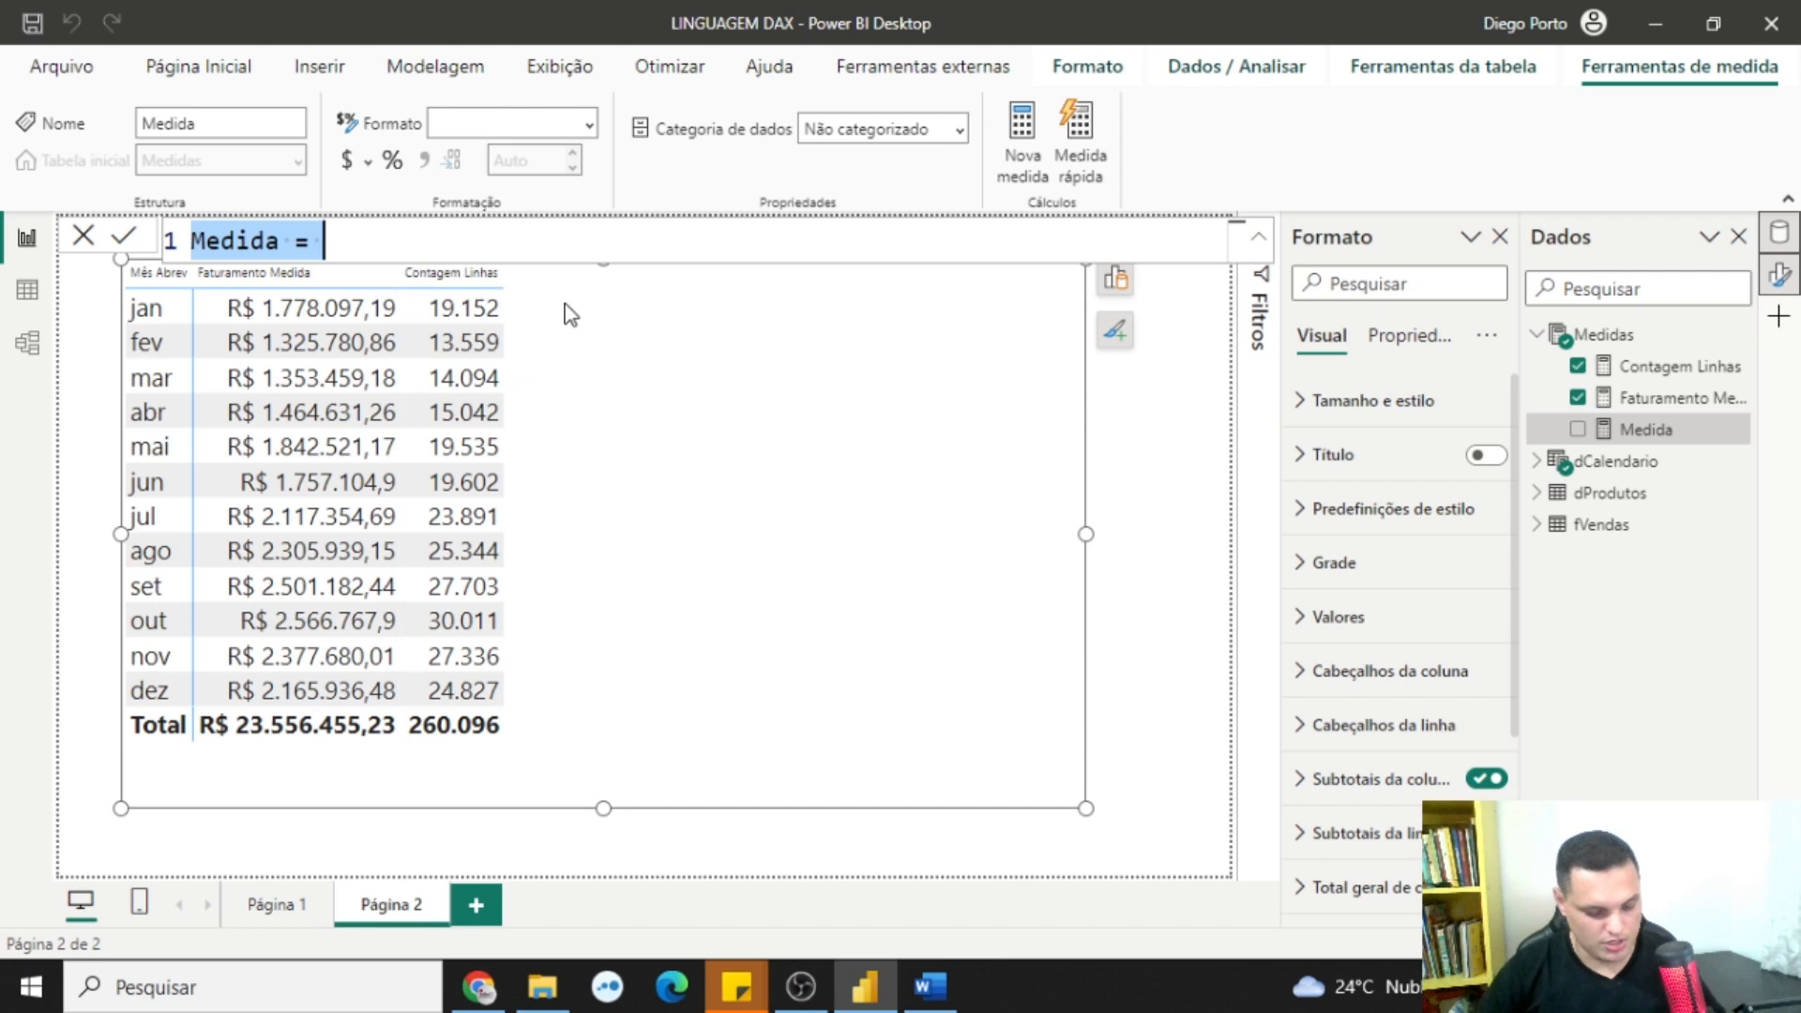
text(Q)
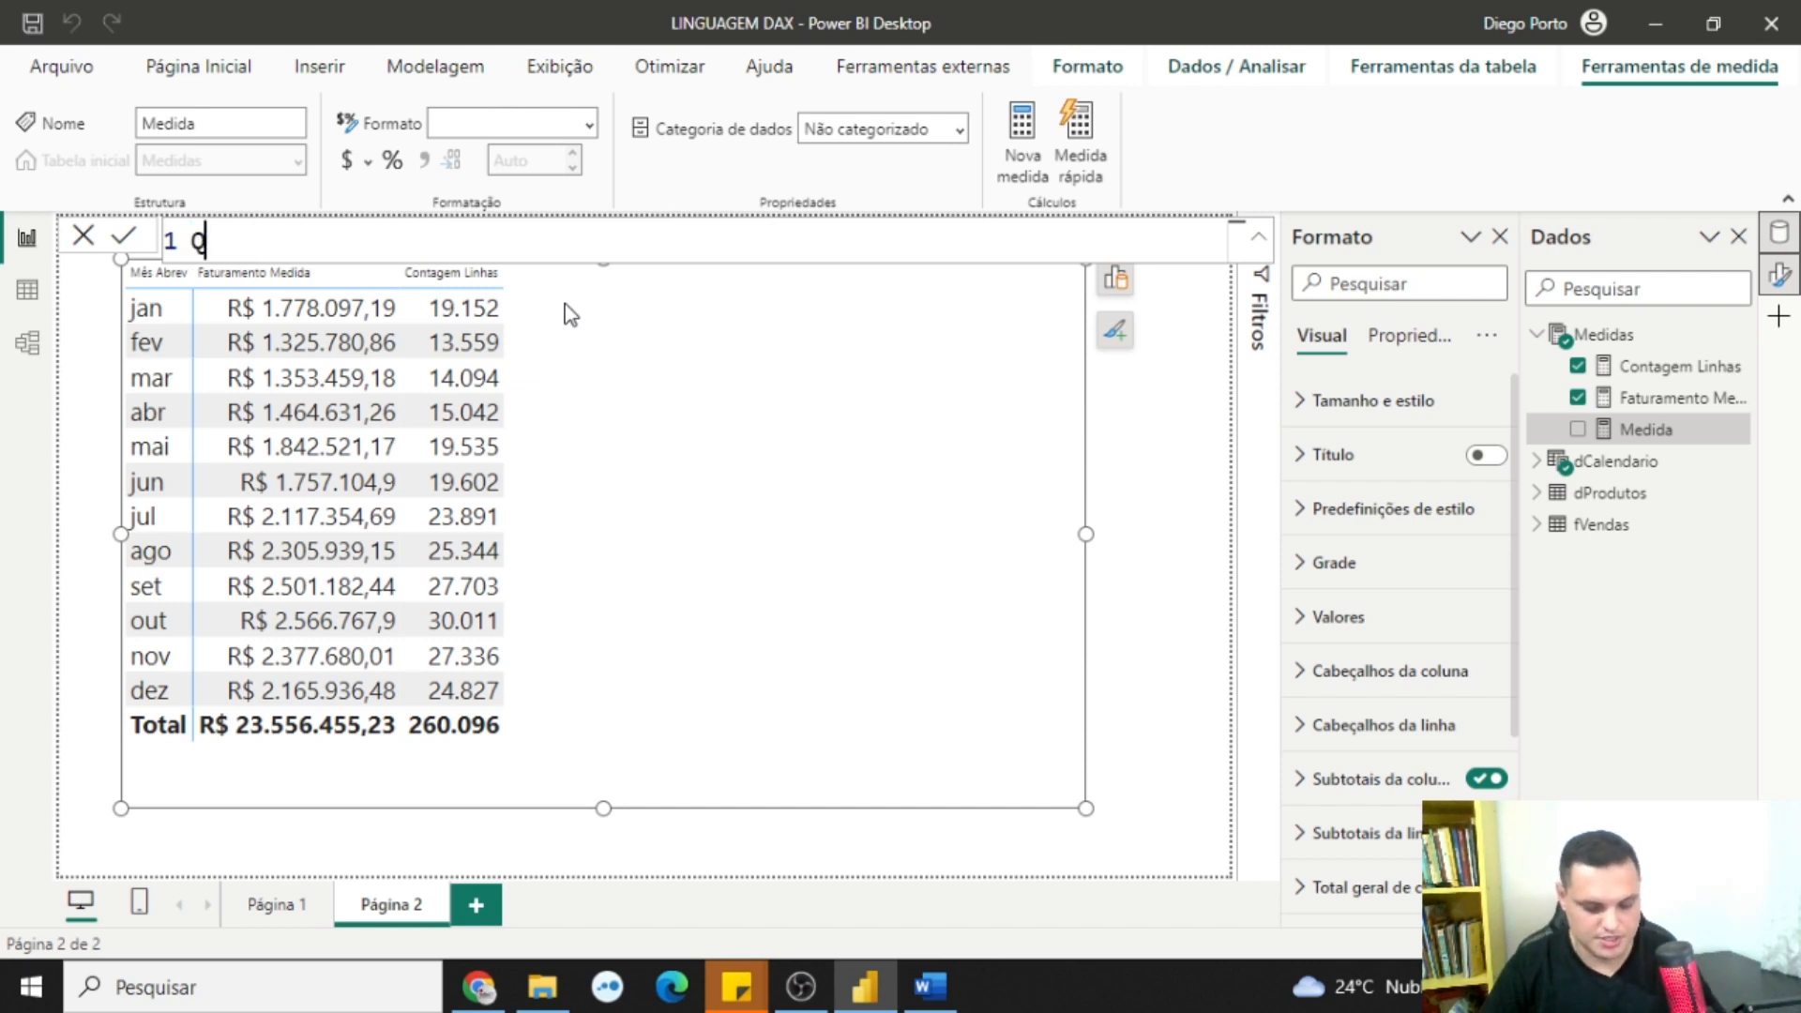
text(uanti)
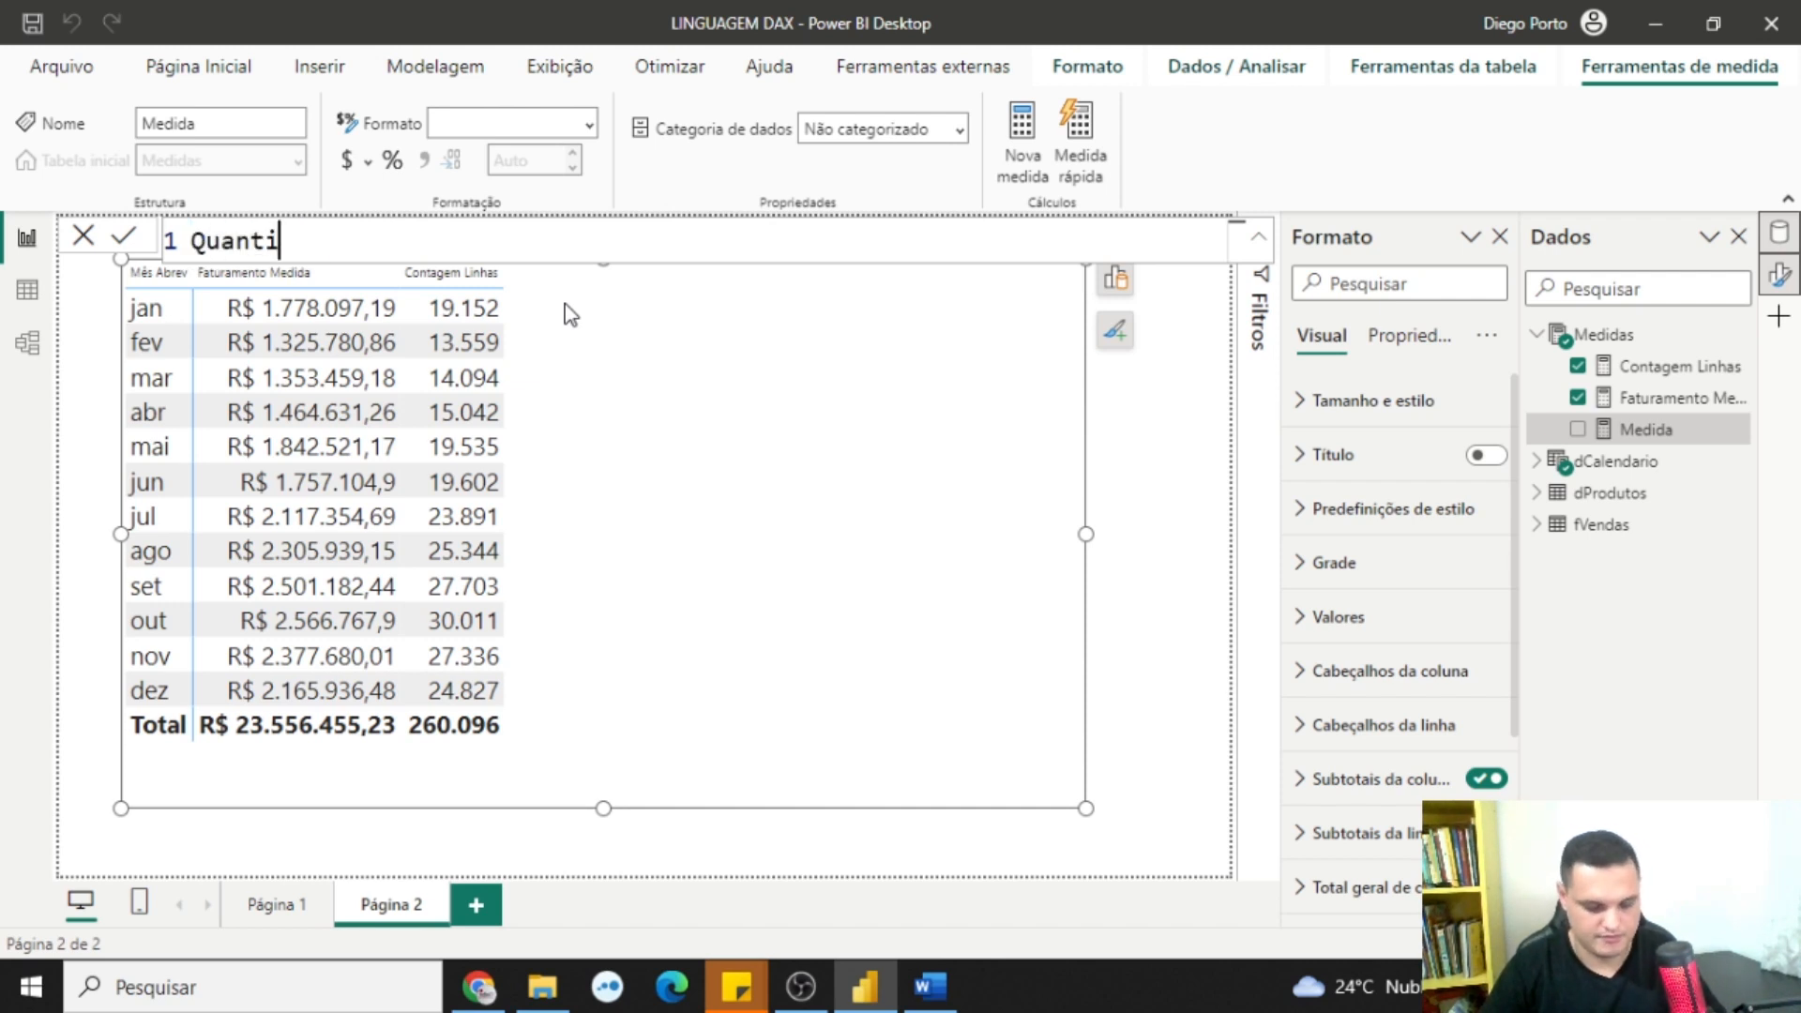
text(dade de V)
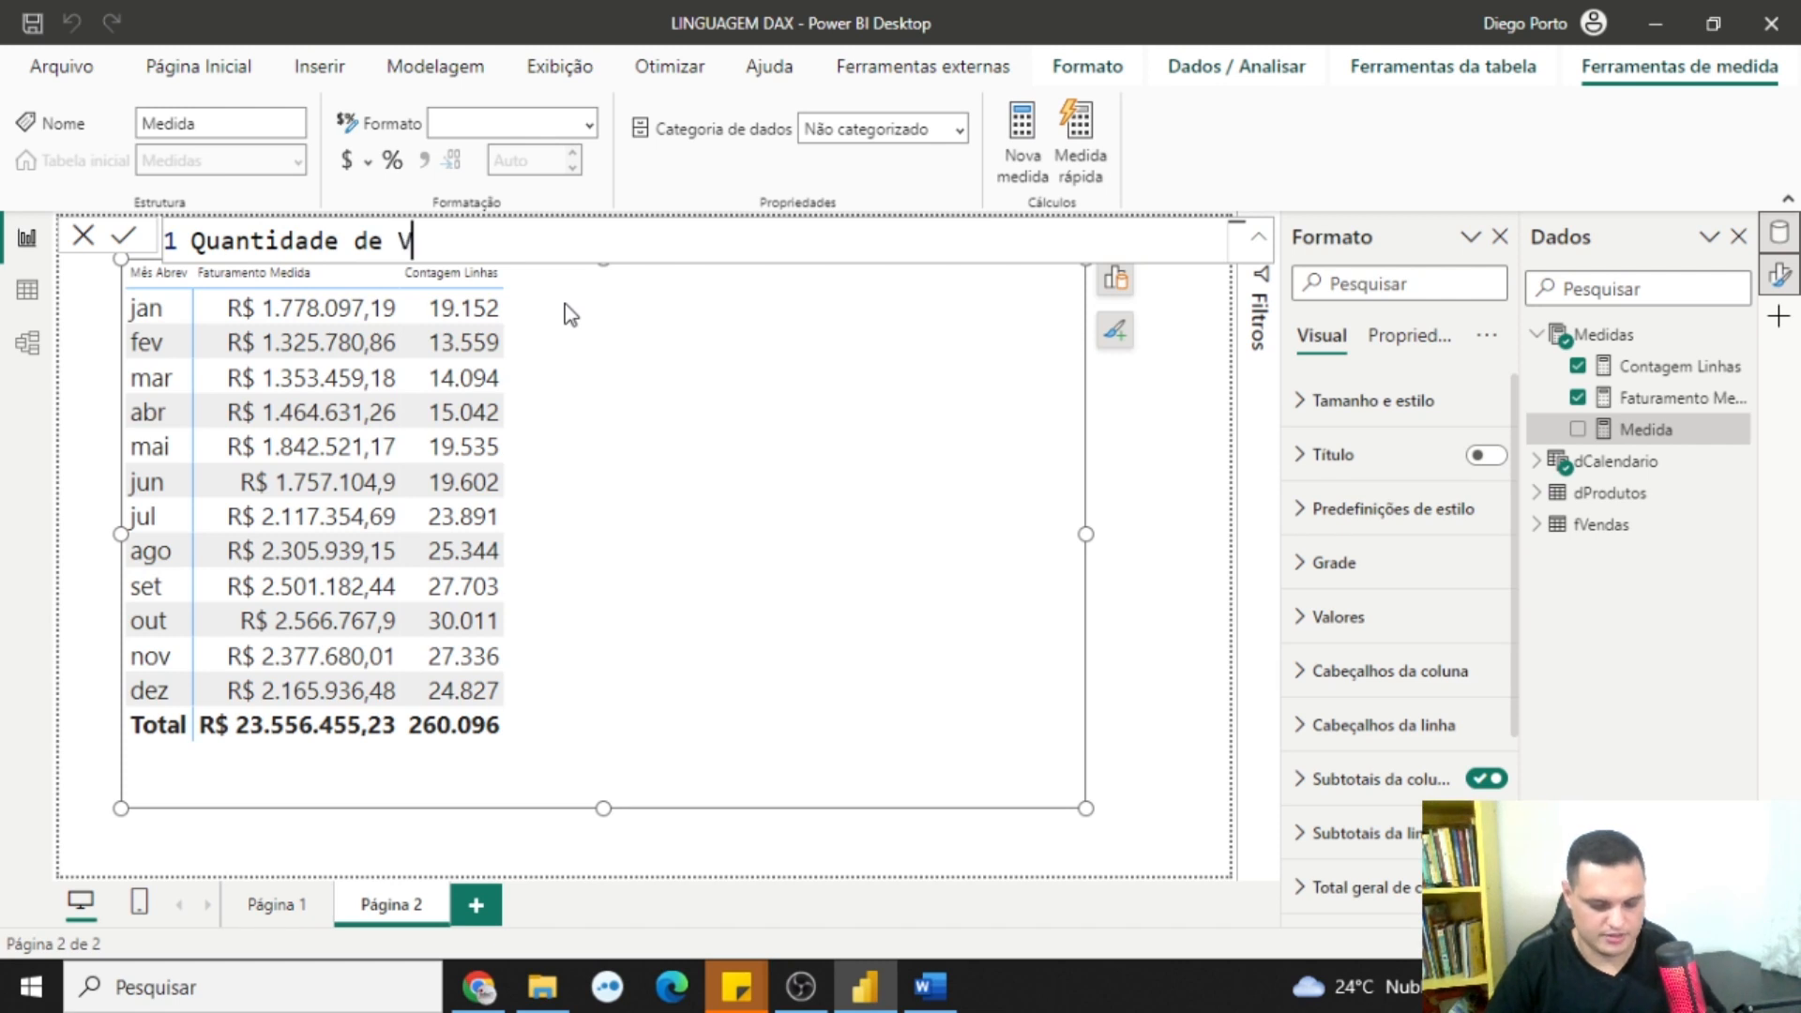
text(endas=)
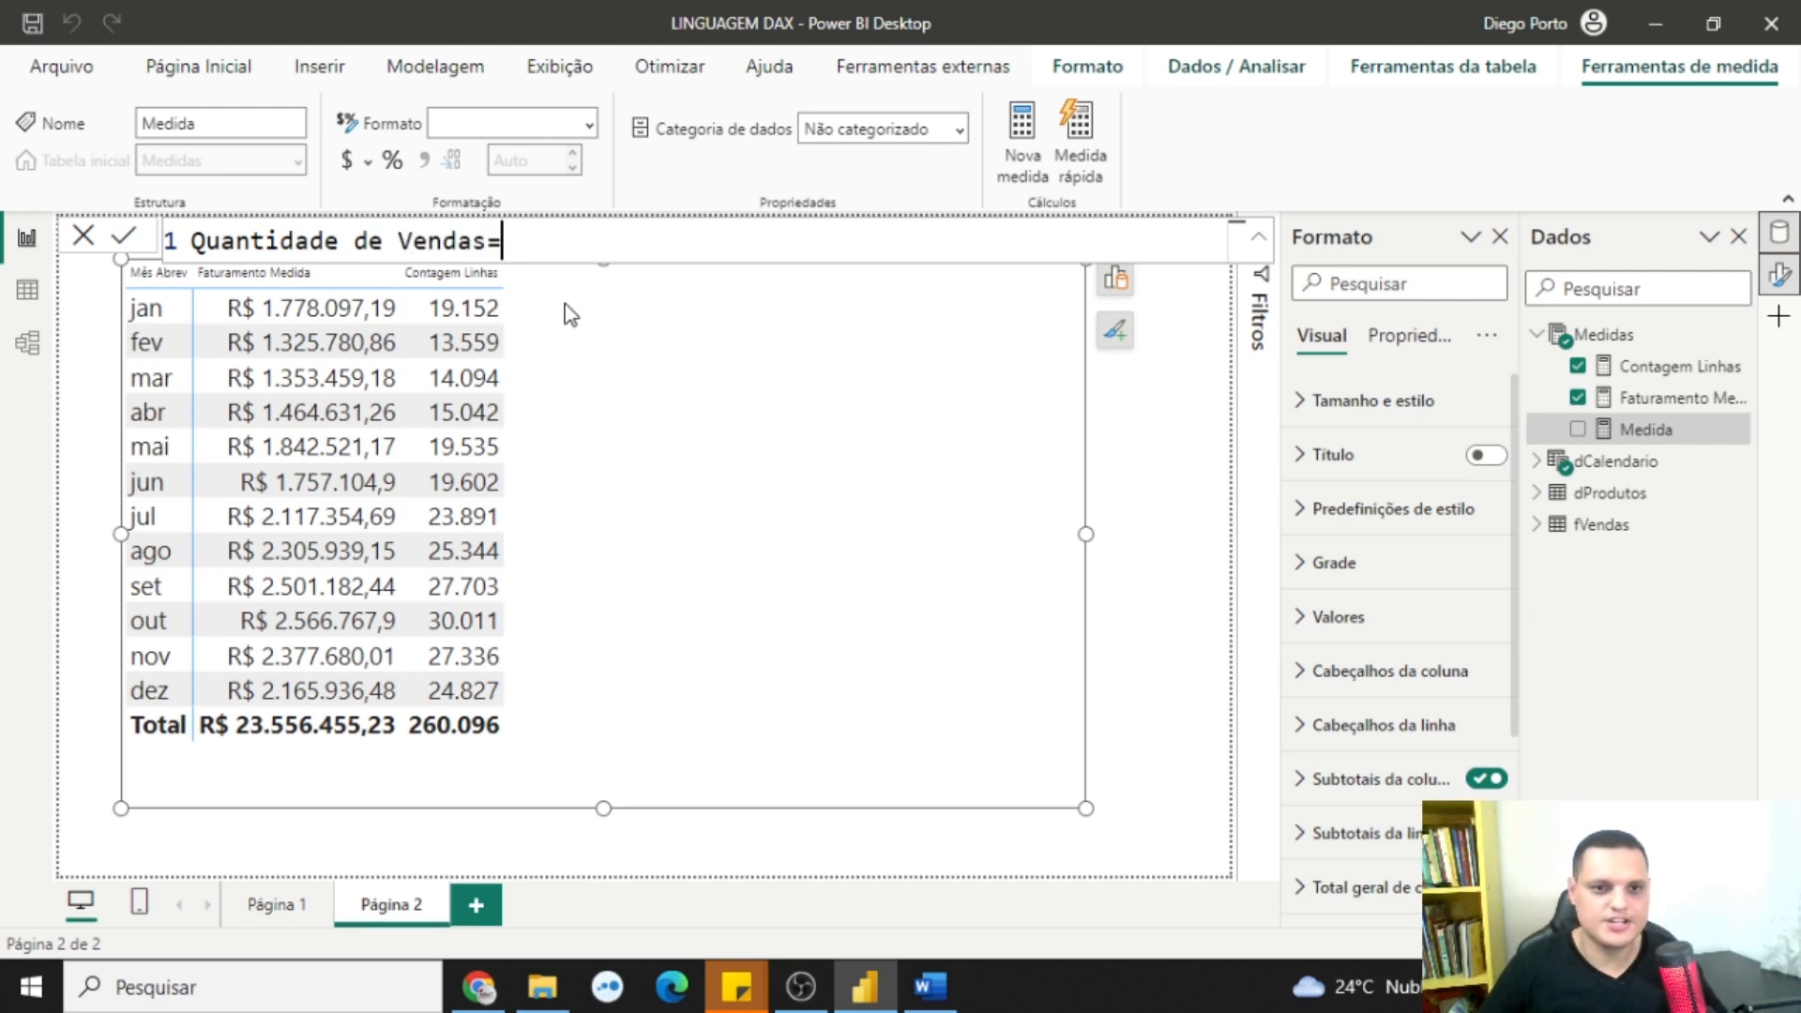
key(shift+Return)
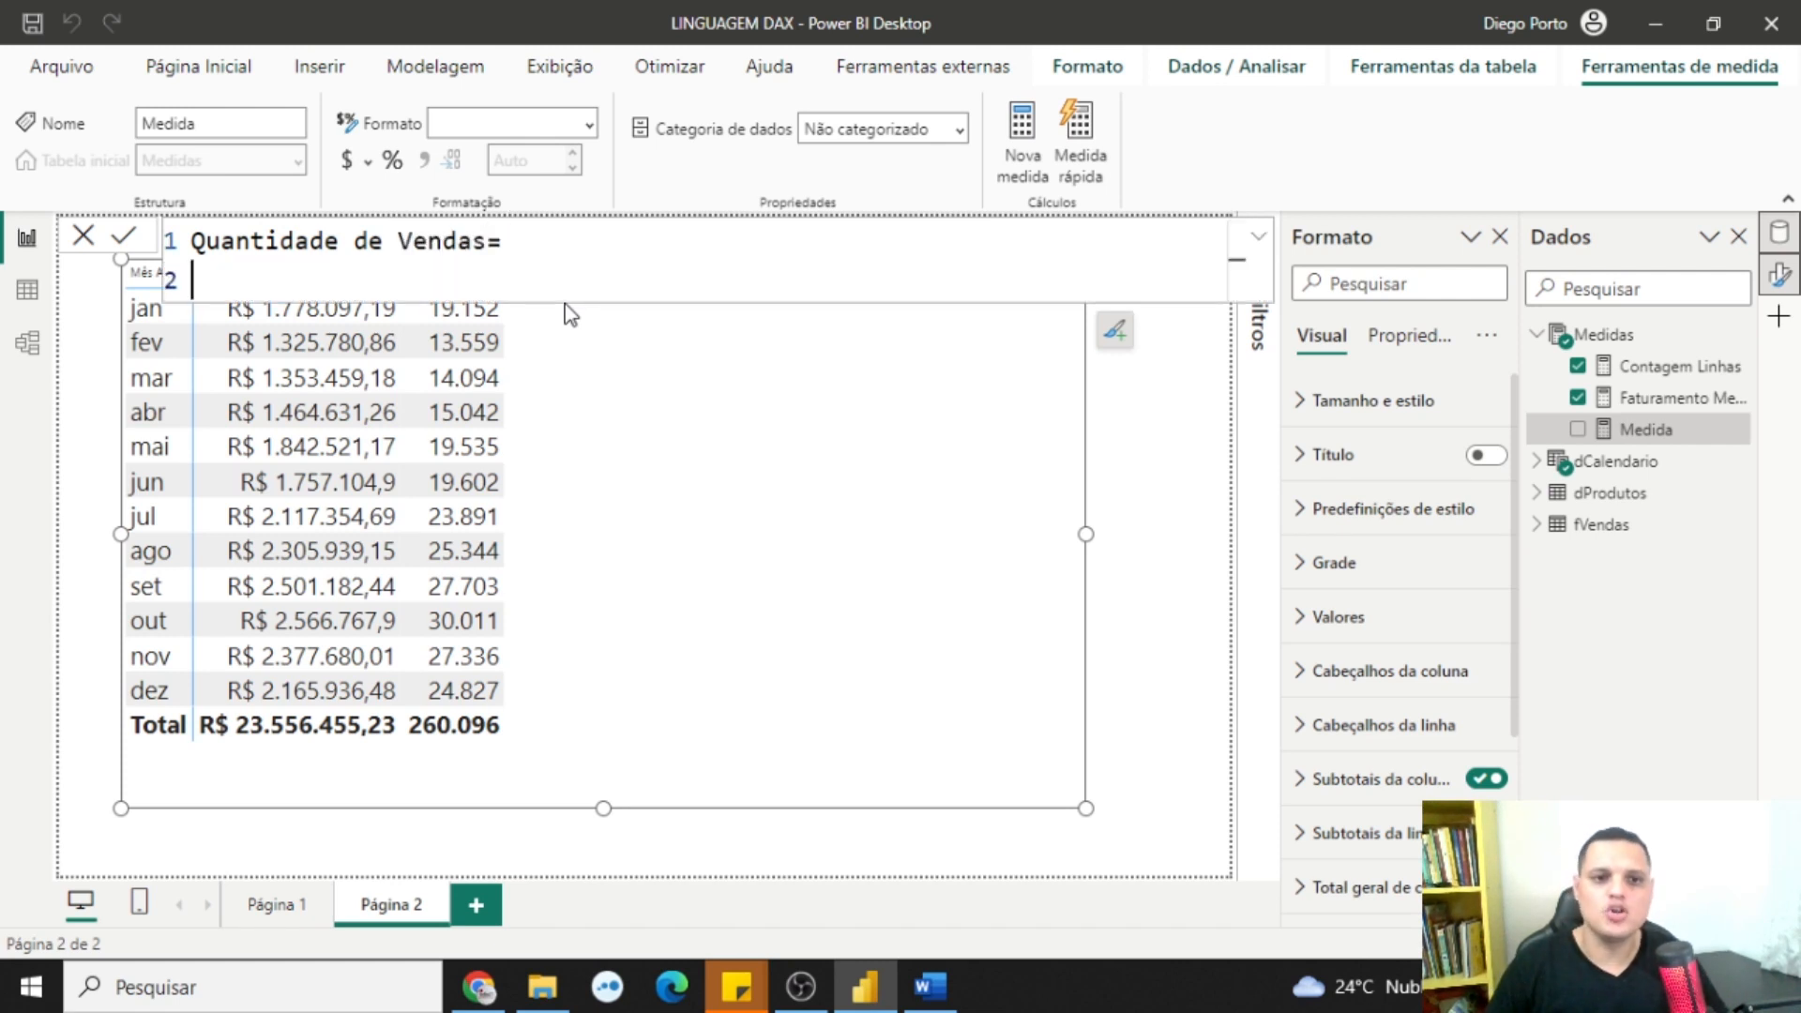
Define the Quantidade de Vendas measure as COUNT(fVendas[NFe]) and commit the formula
text(cou)
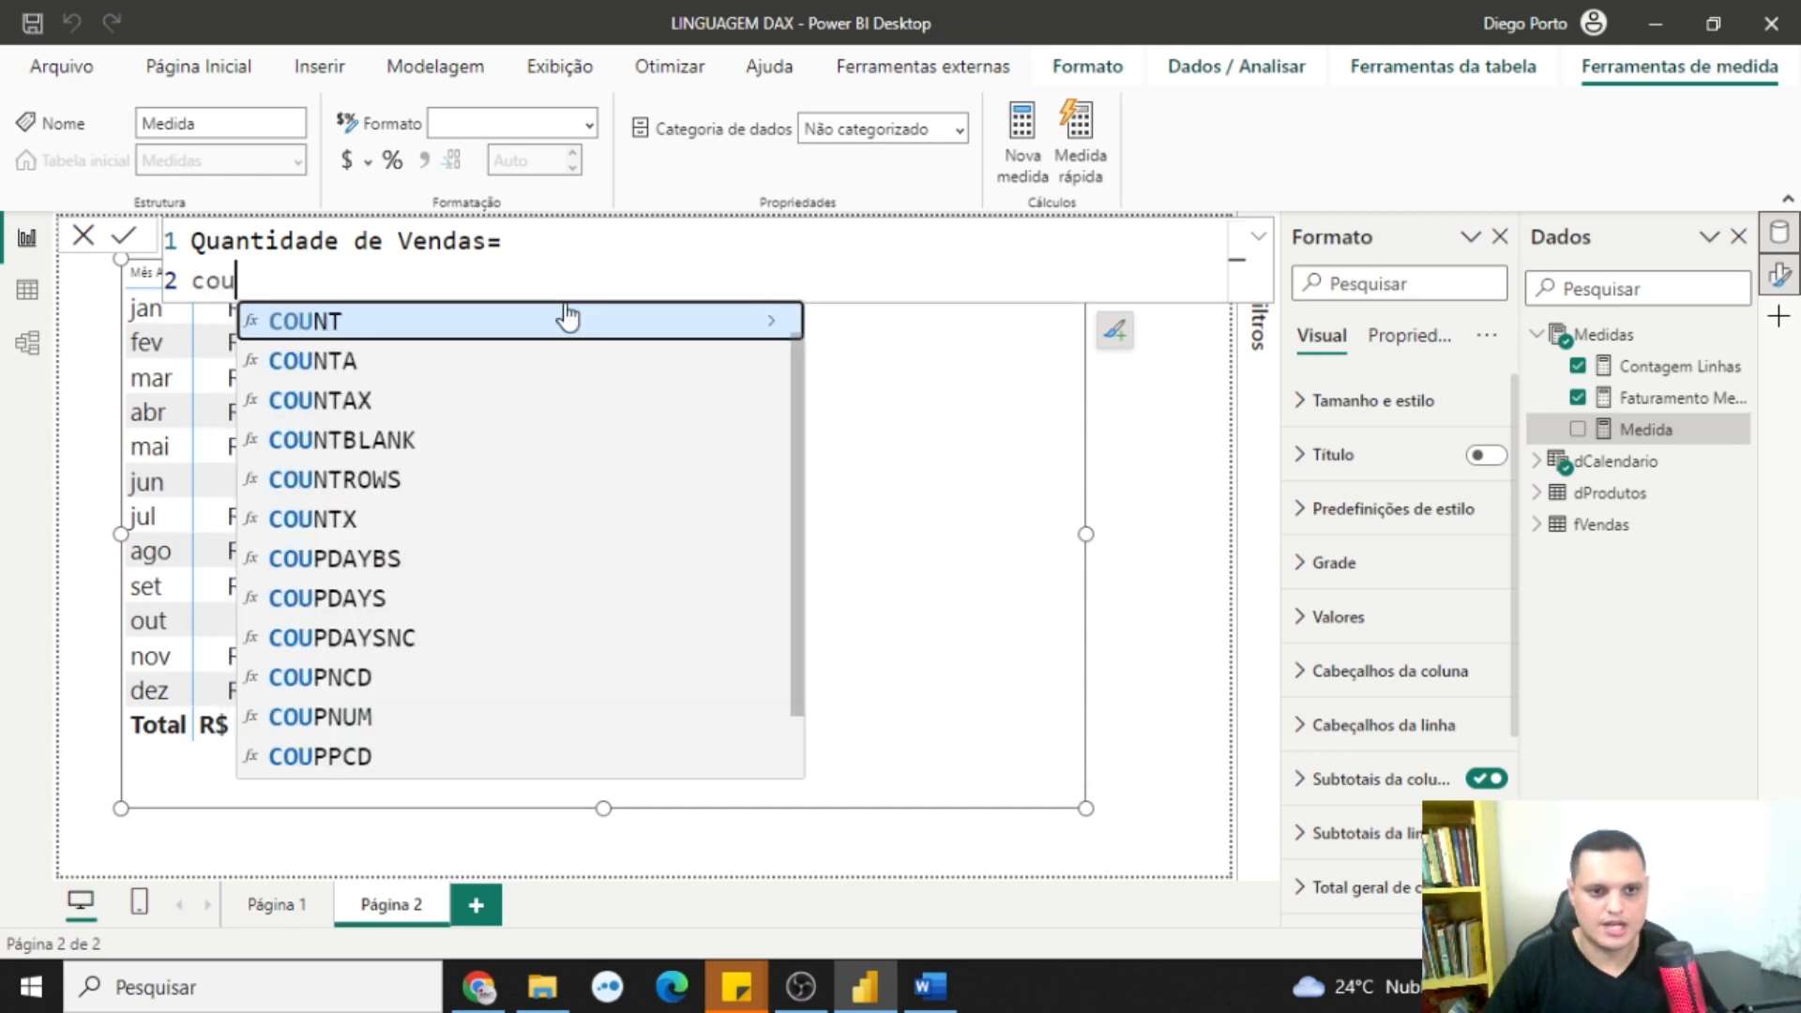
key(Tab)
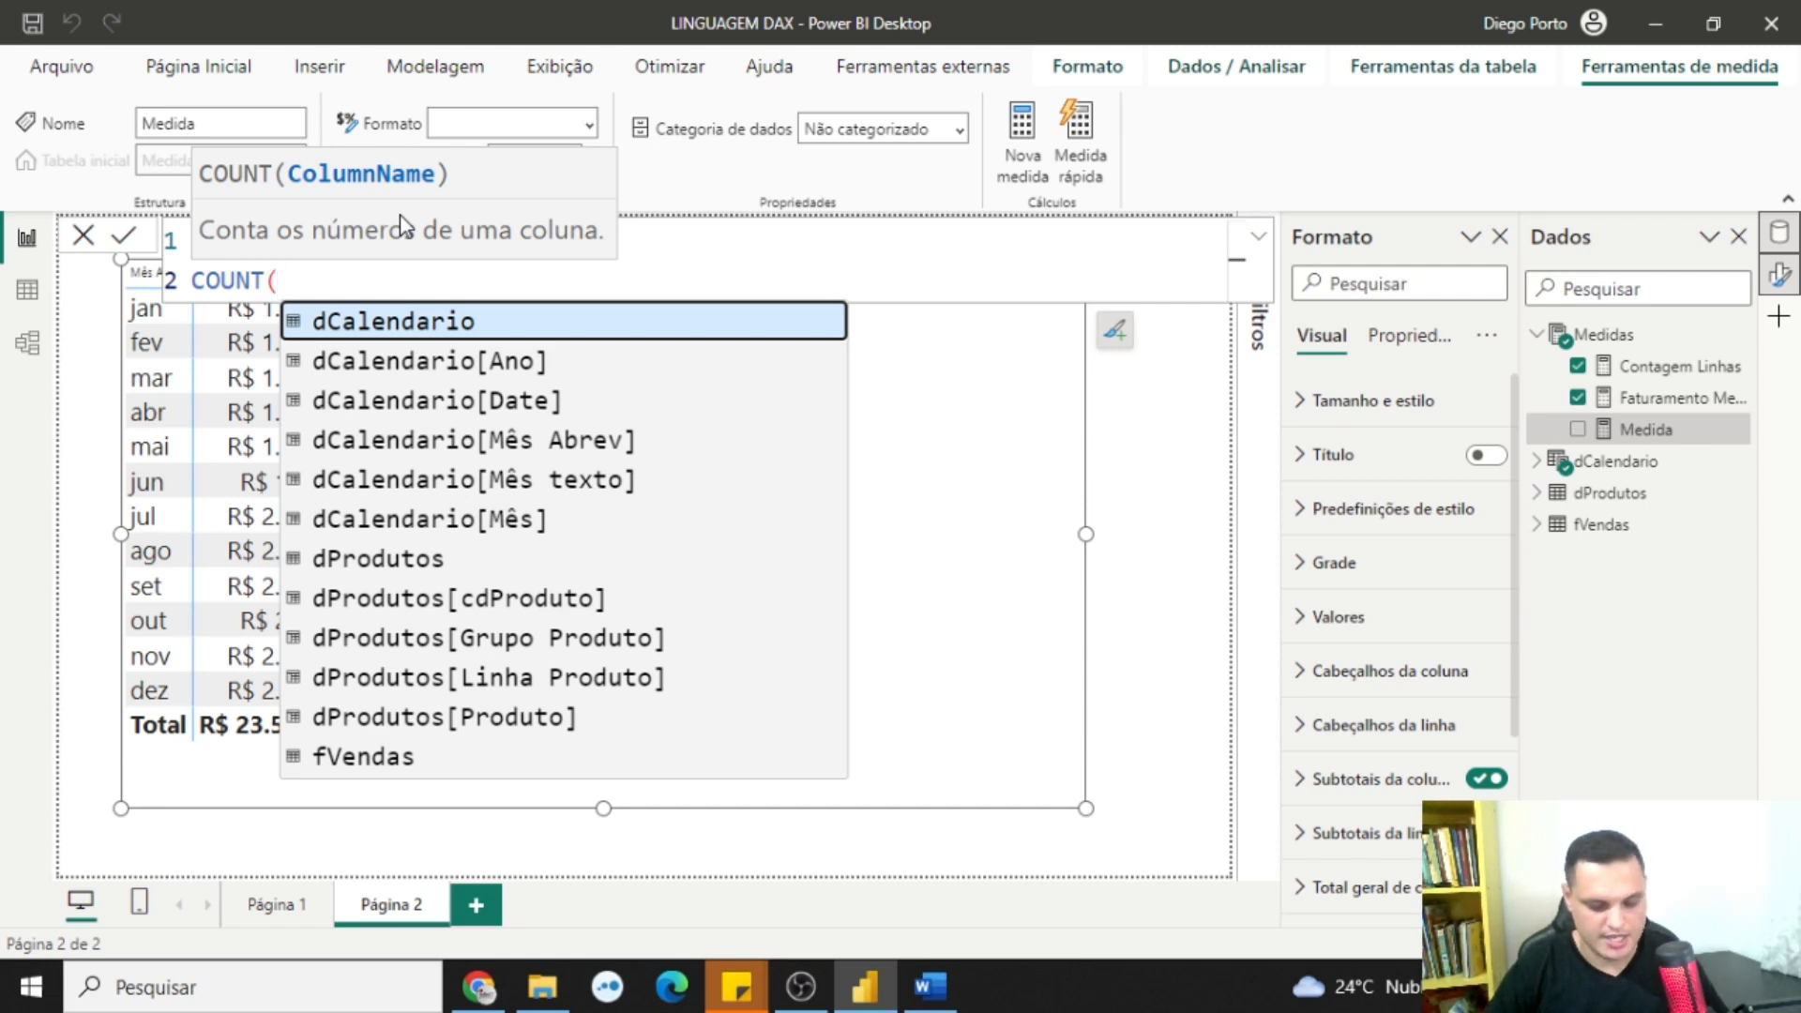
text(nfe)
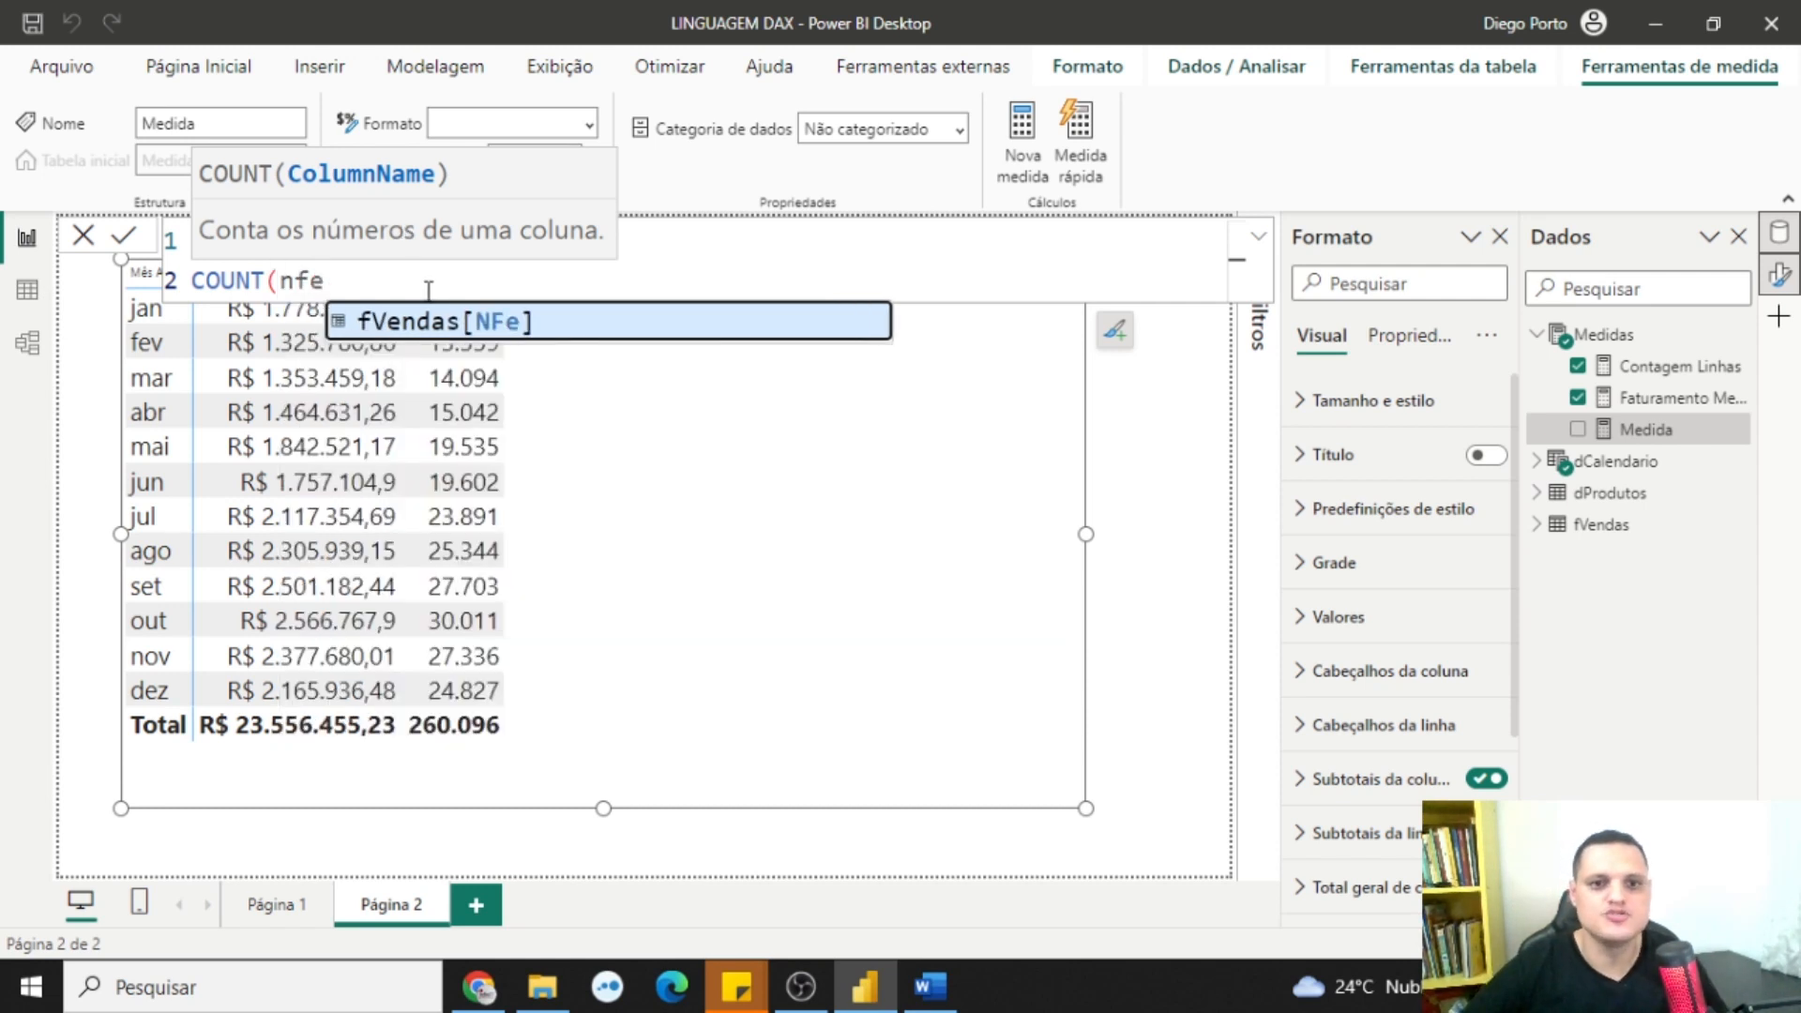
click(479, 325)
text())
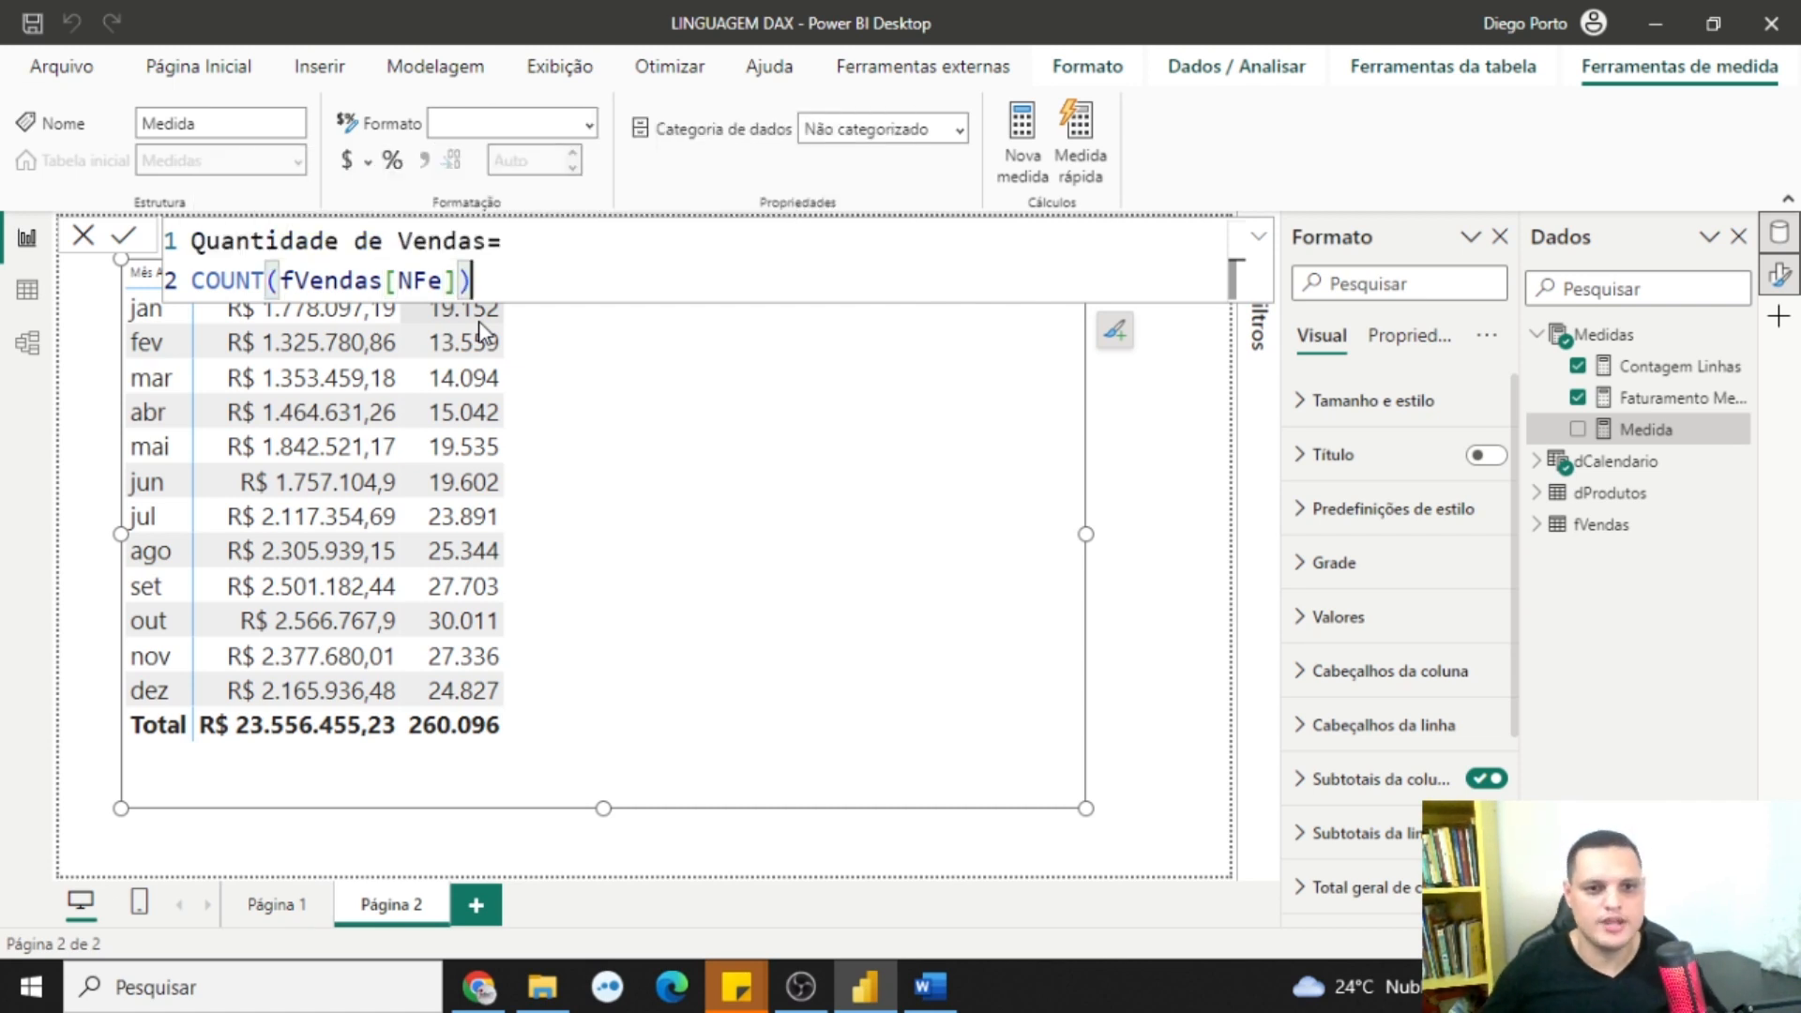
key(Return)
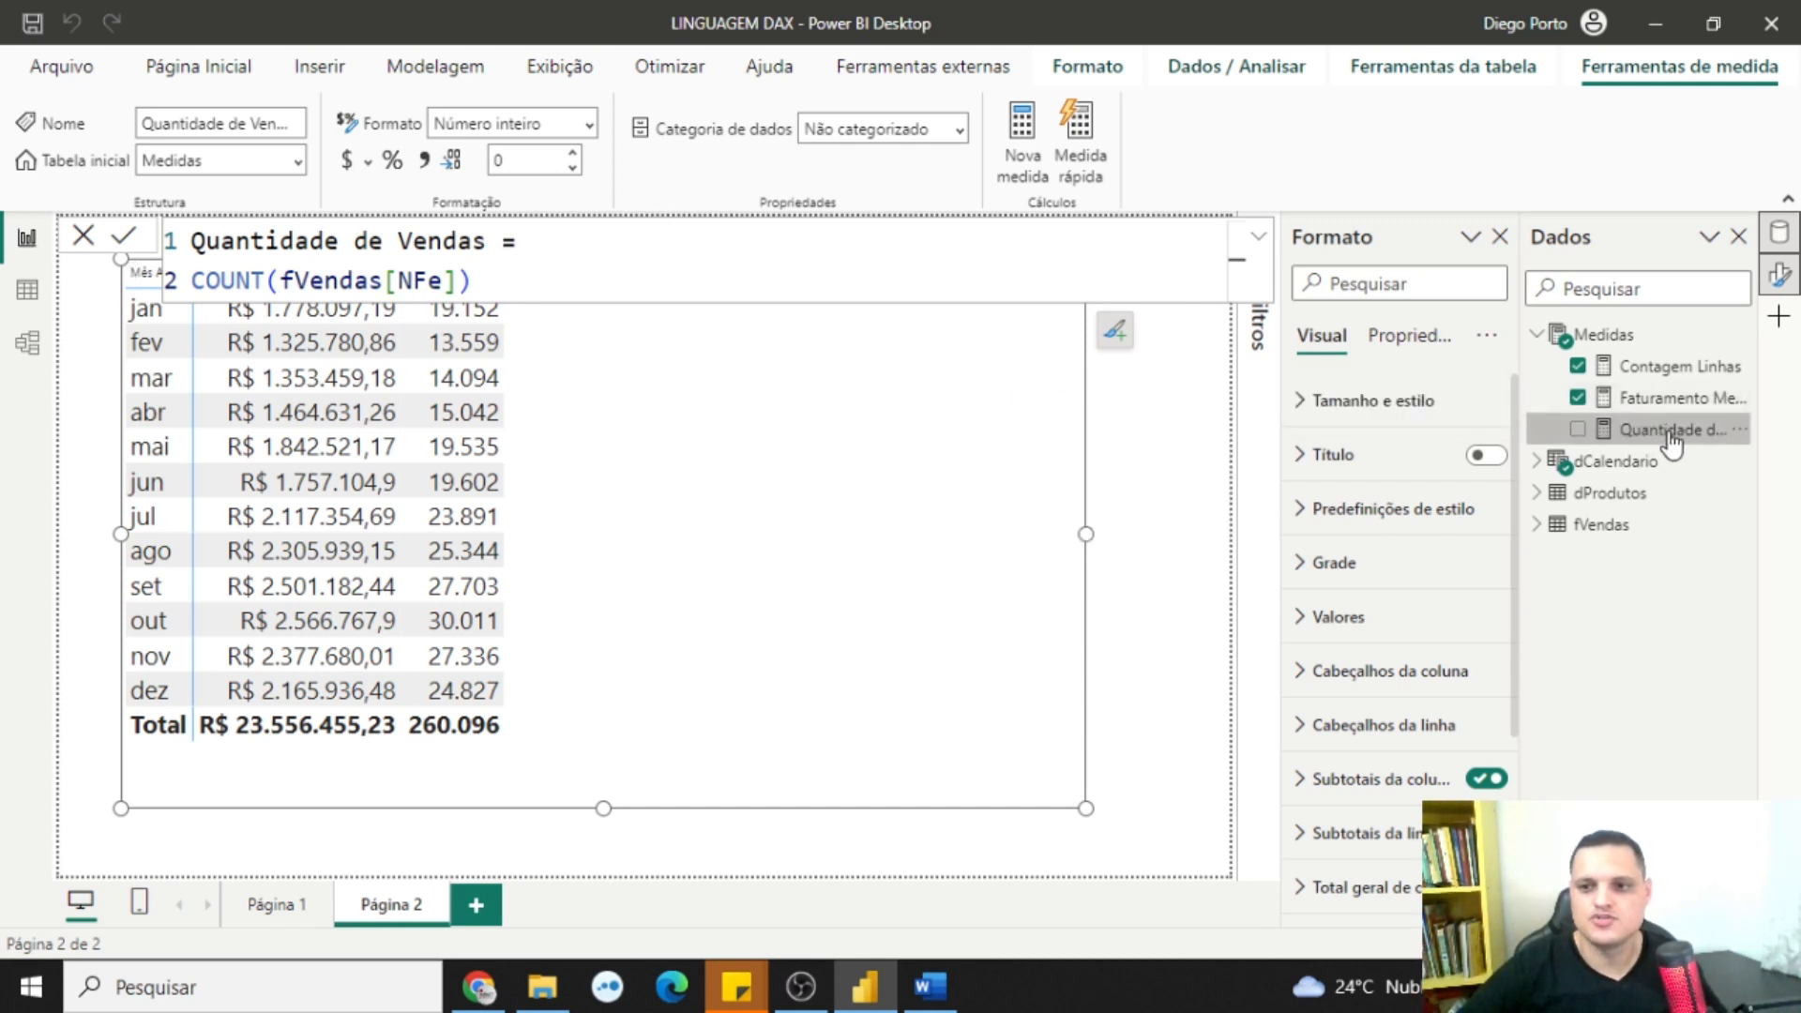
Add the Quantidade de Vendas measure to the monthly matrix and format it with a thousands separator
drag(1656, 431, 742, 356)
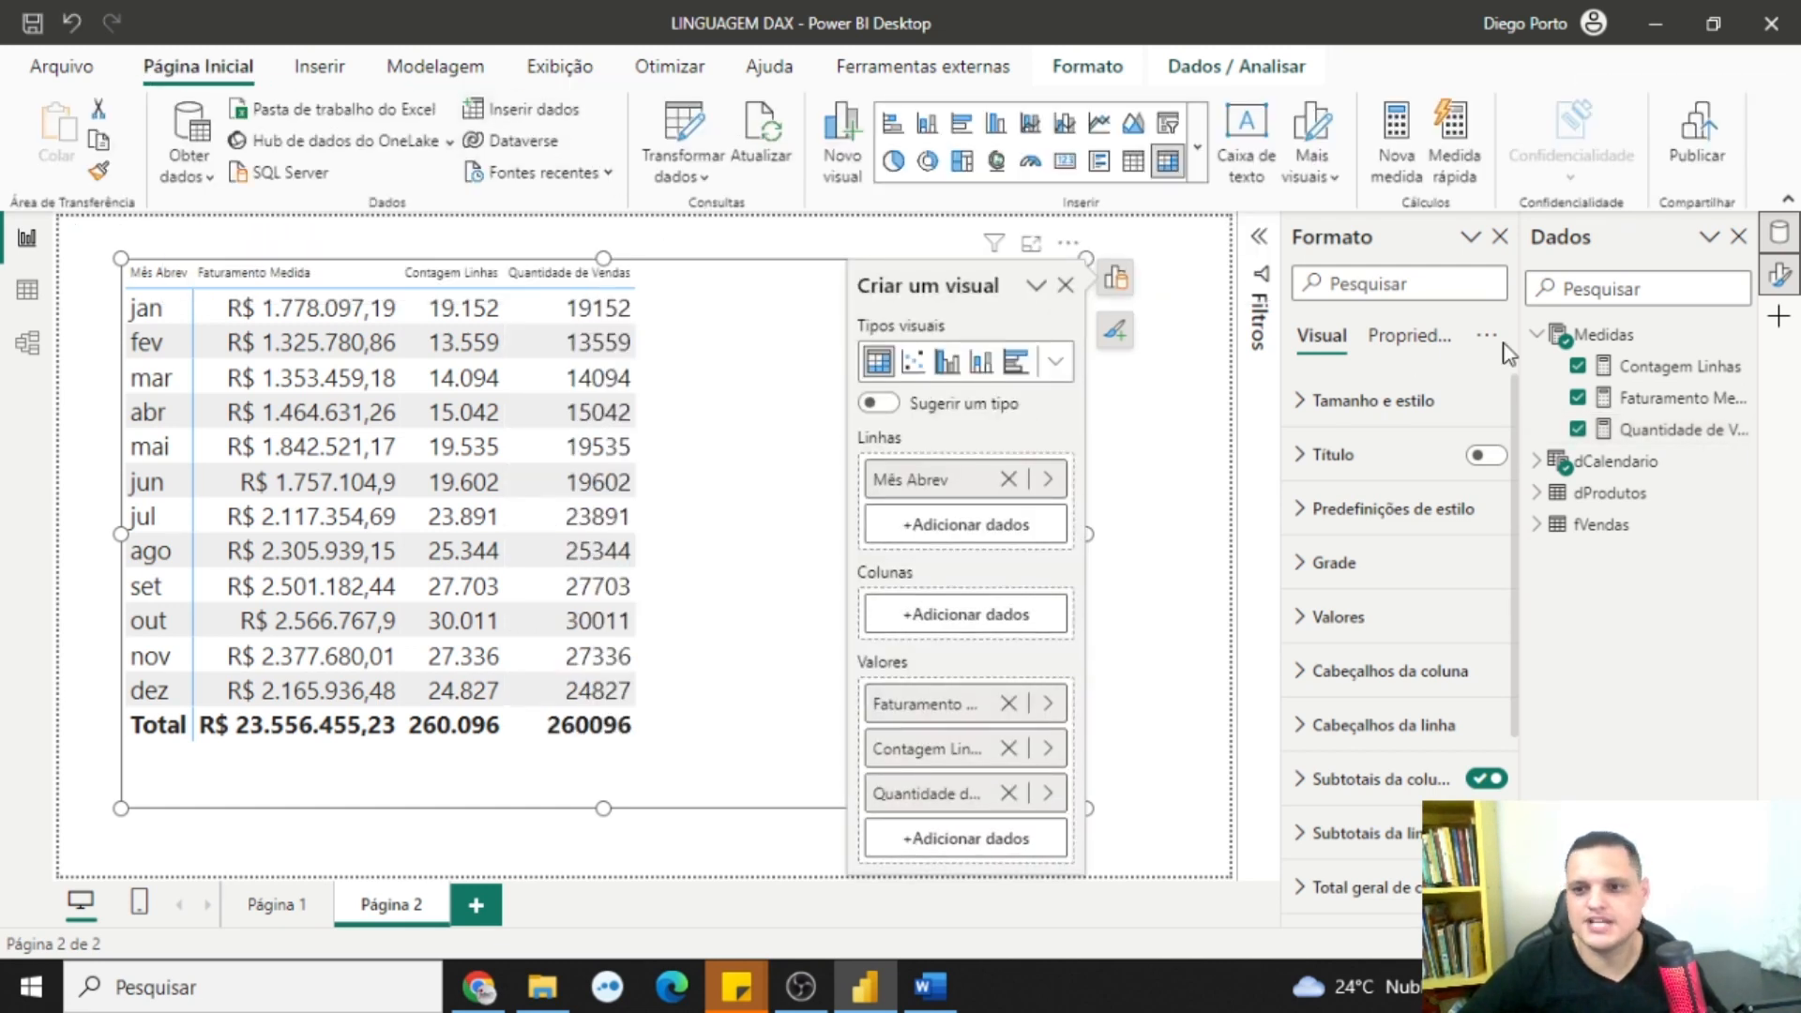
click(1672, 429)
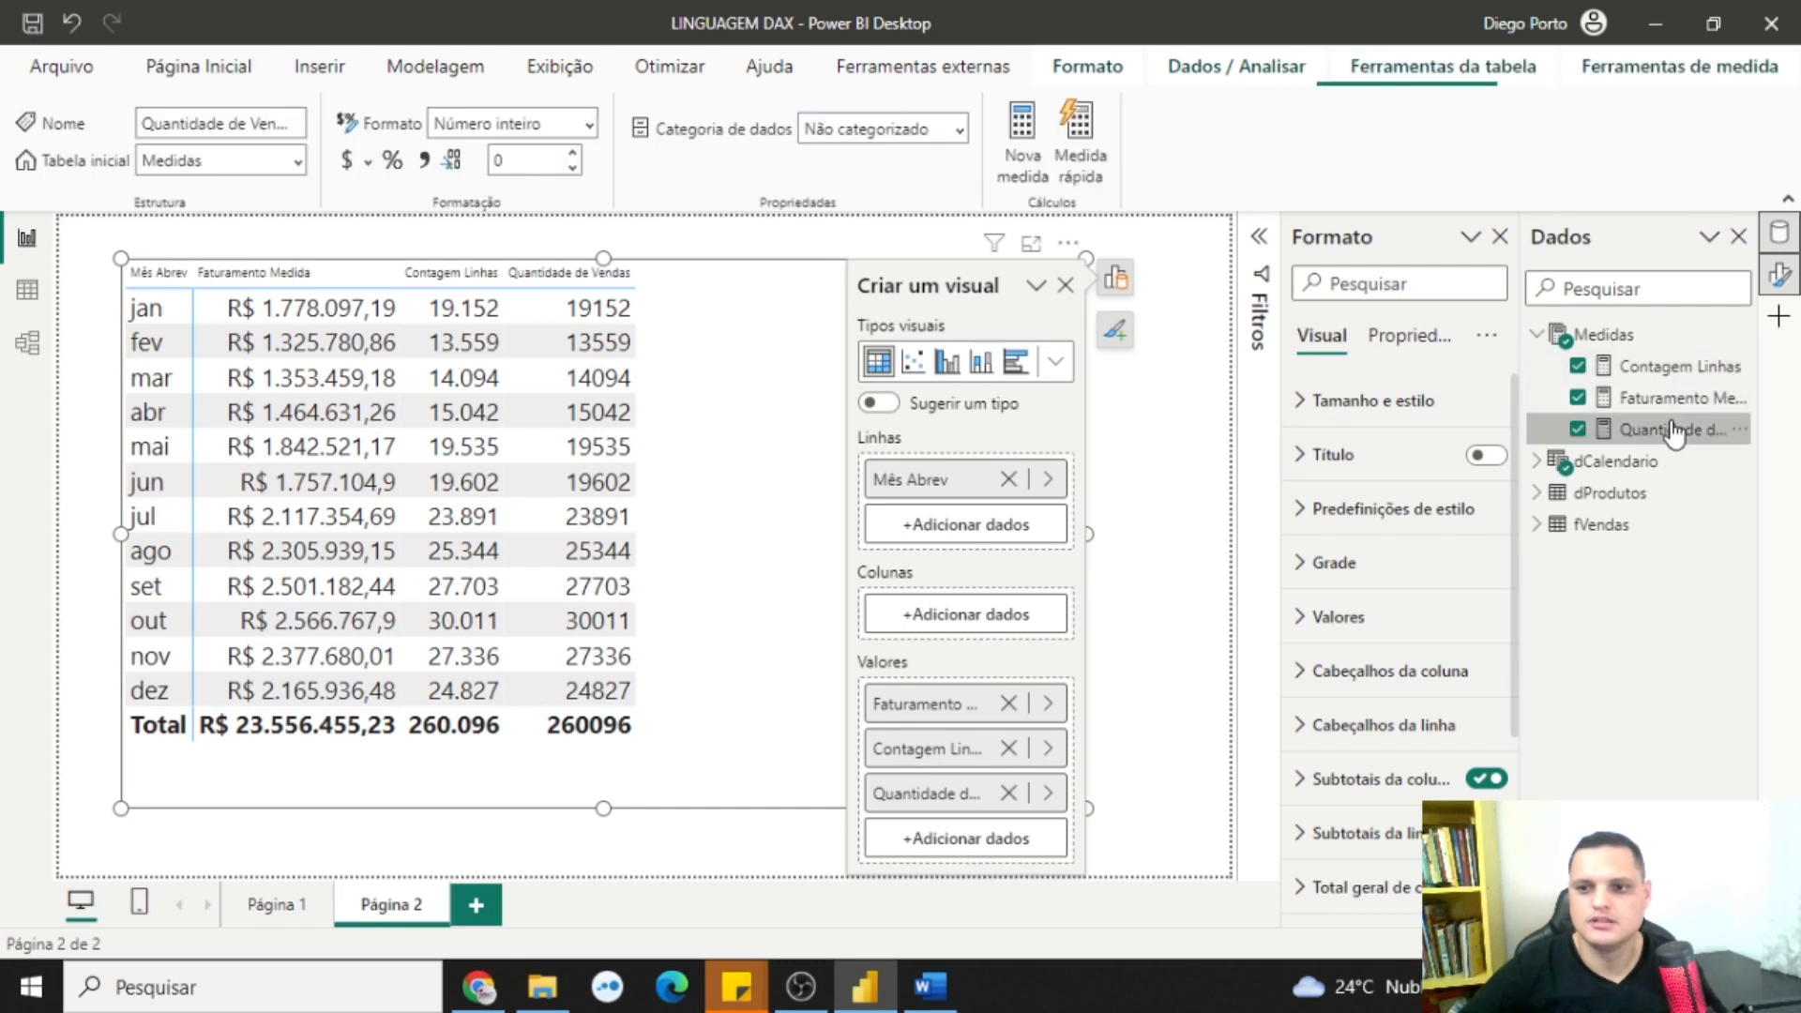
click(425, 157)
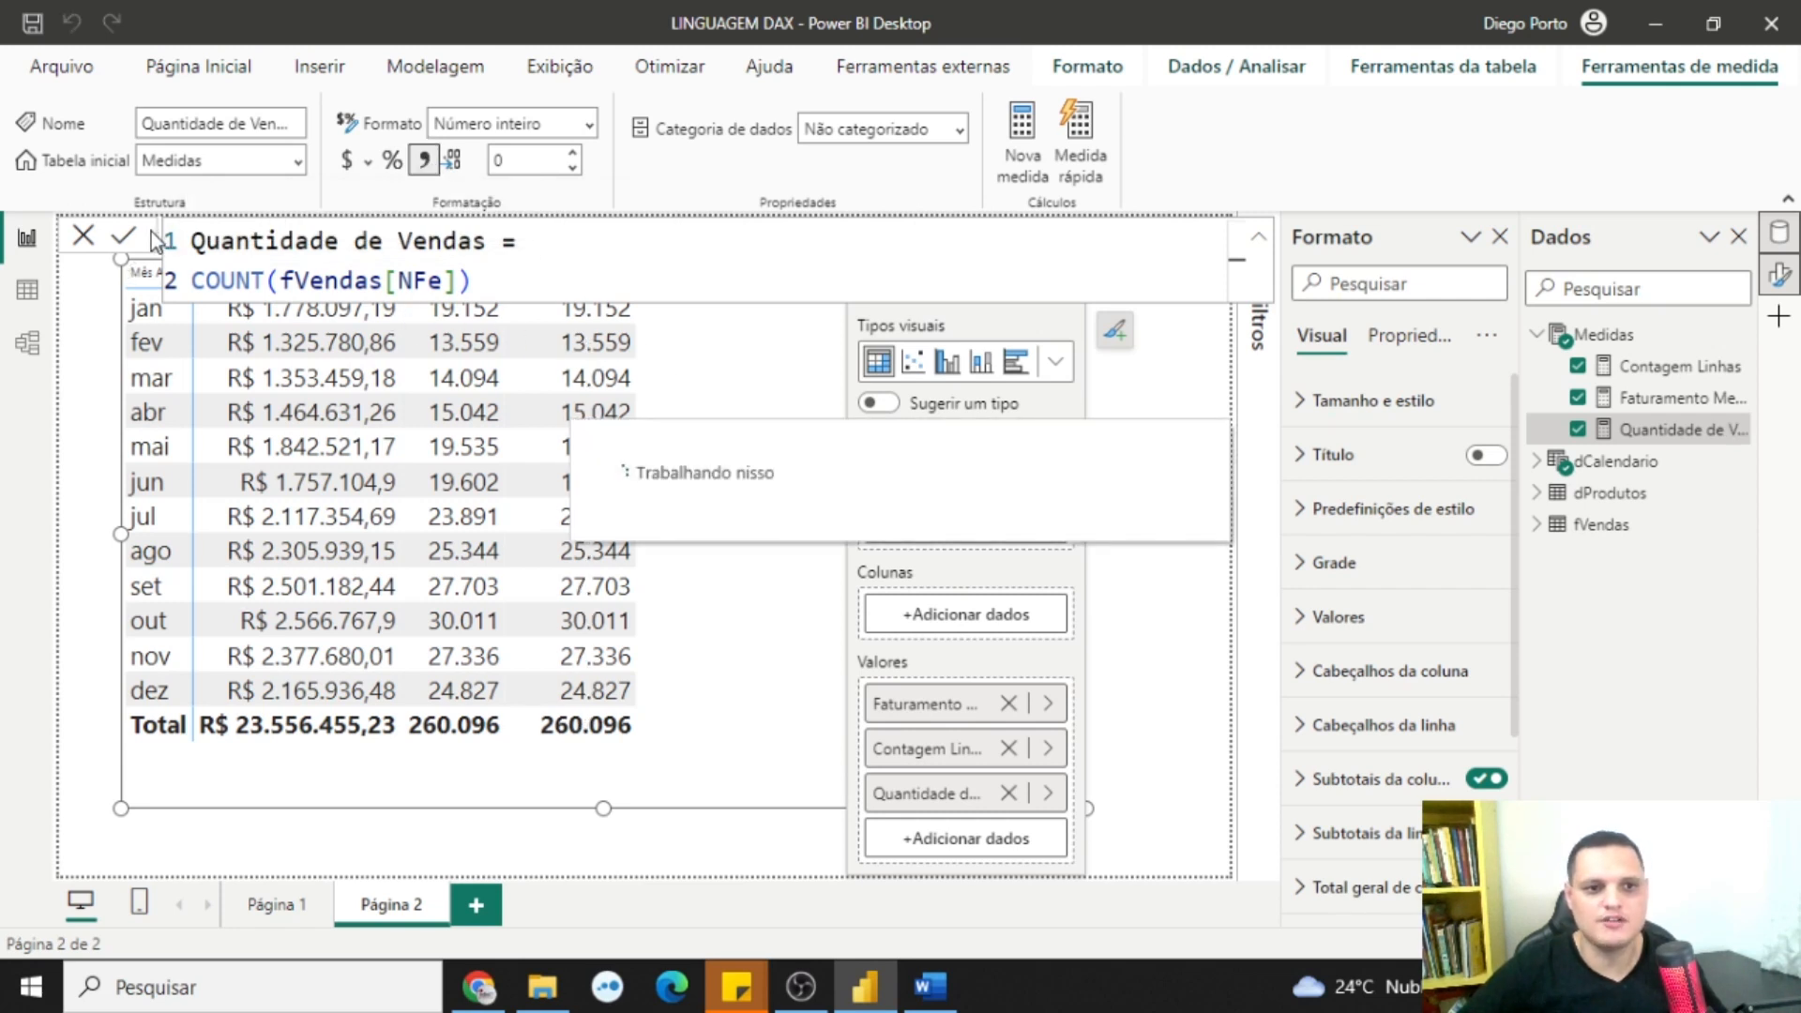
click(84, 236)
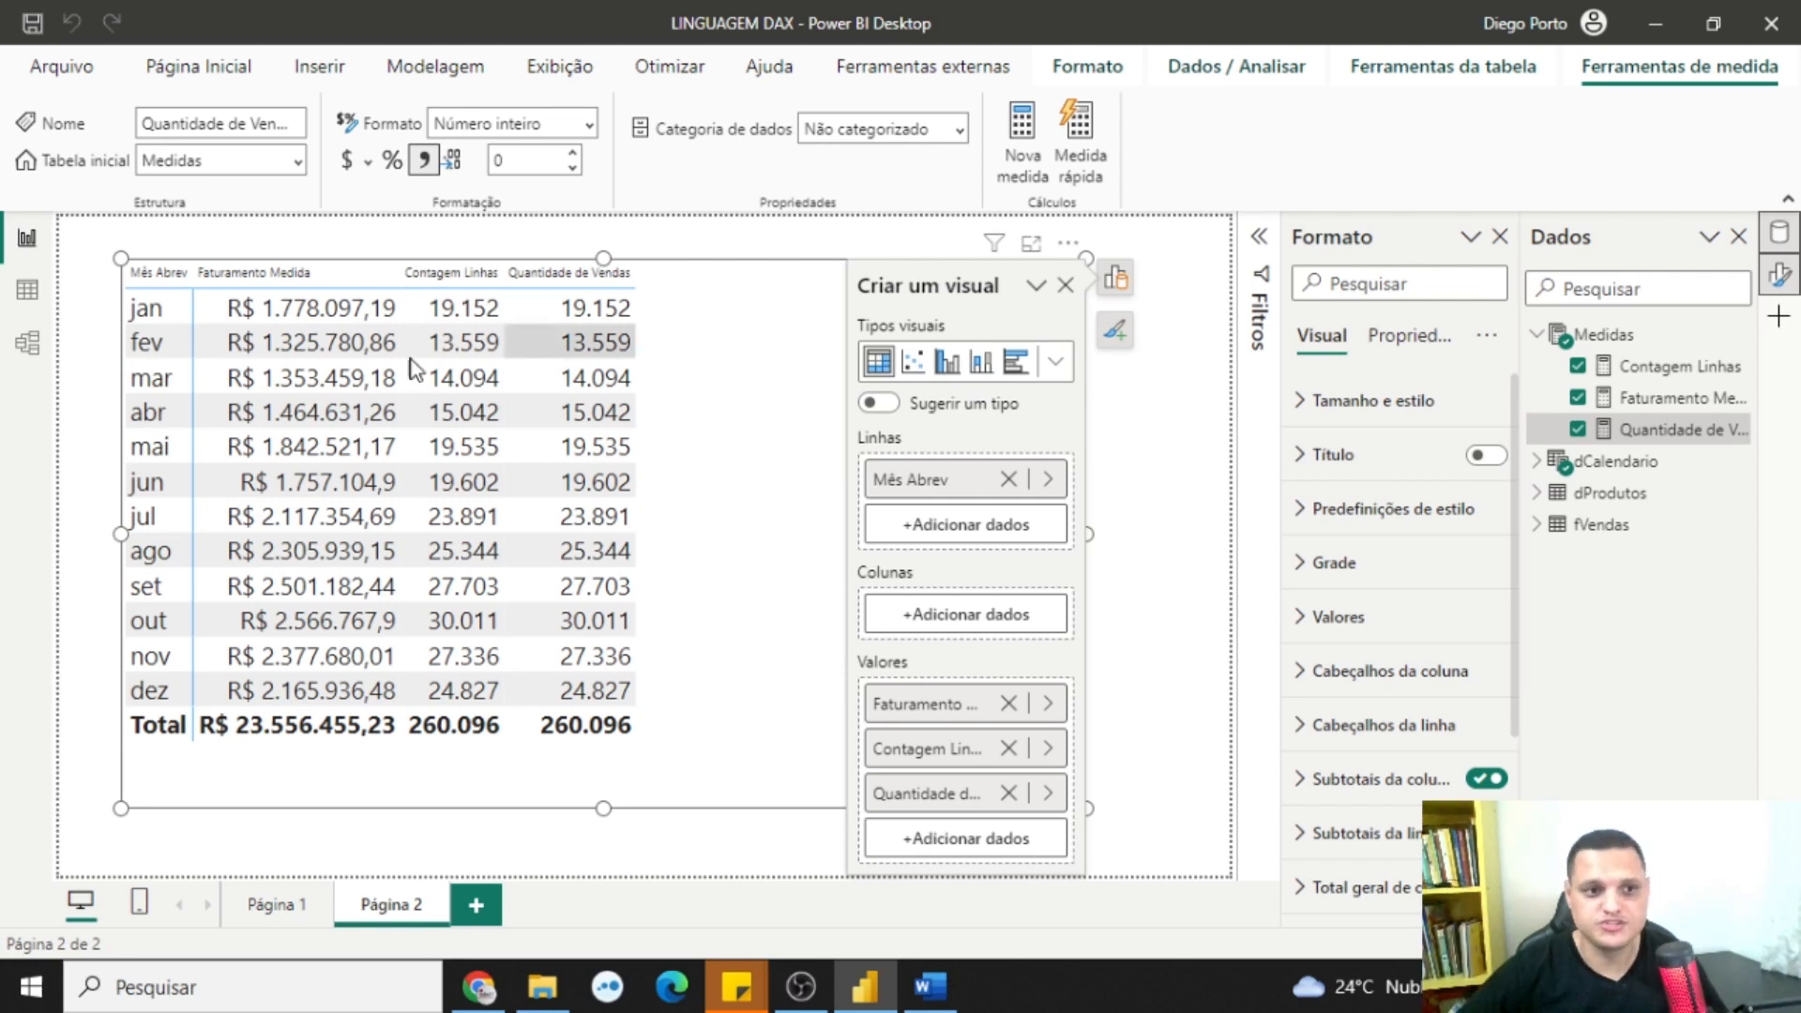
Examine the NFe column of the fVendas table for repeated invoice numbers, striking through the duplicates in the first rows
click(28, 290)
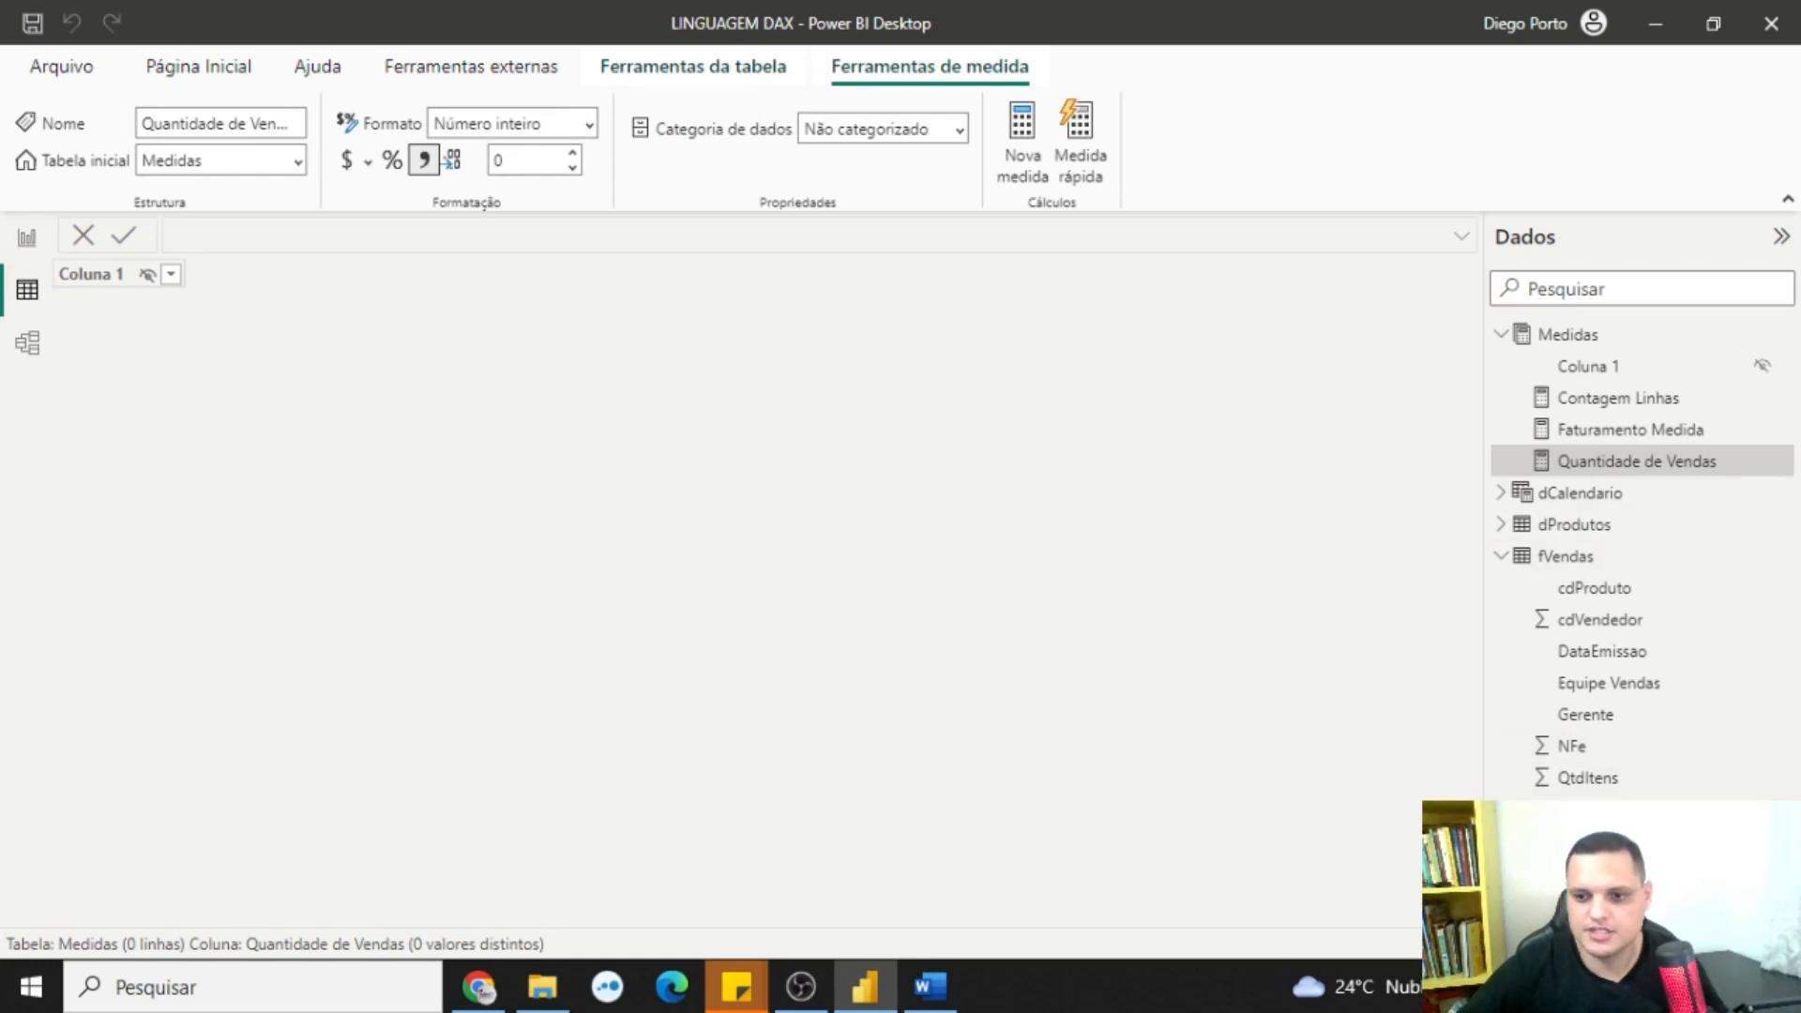
click(1562, 556)
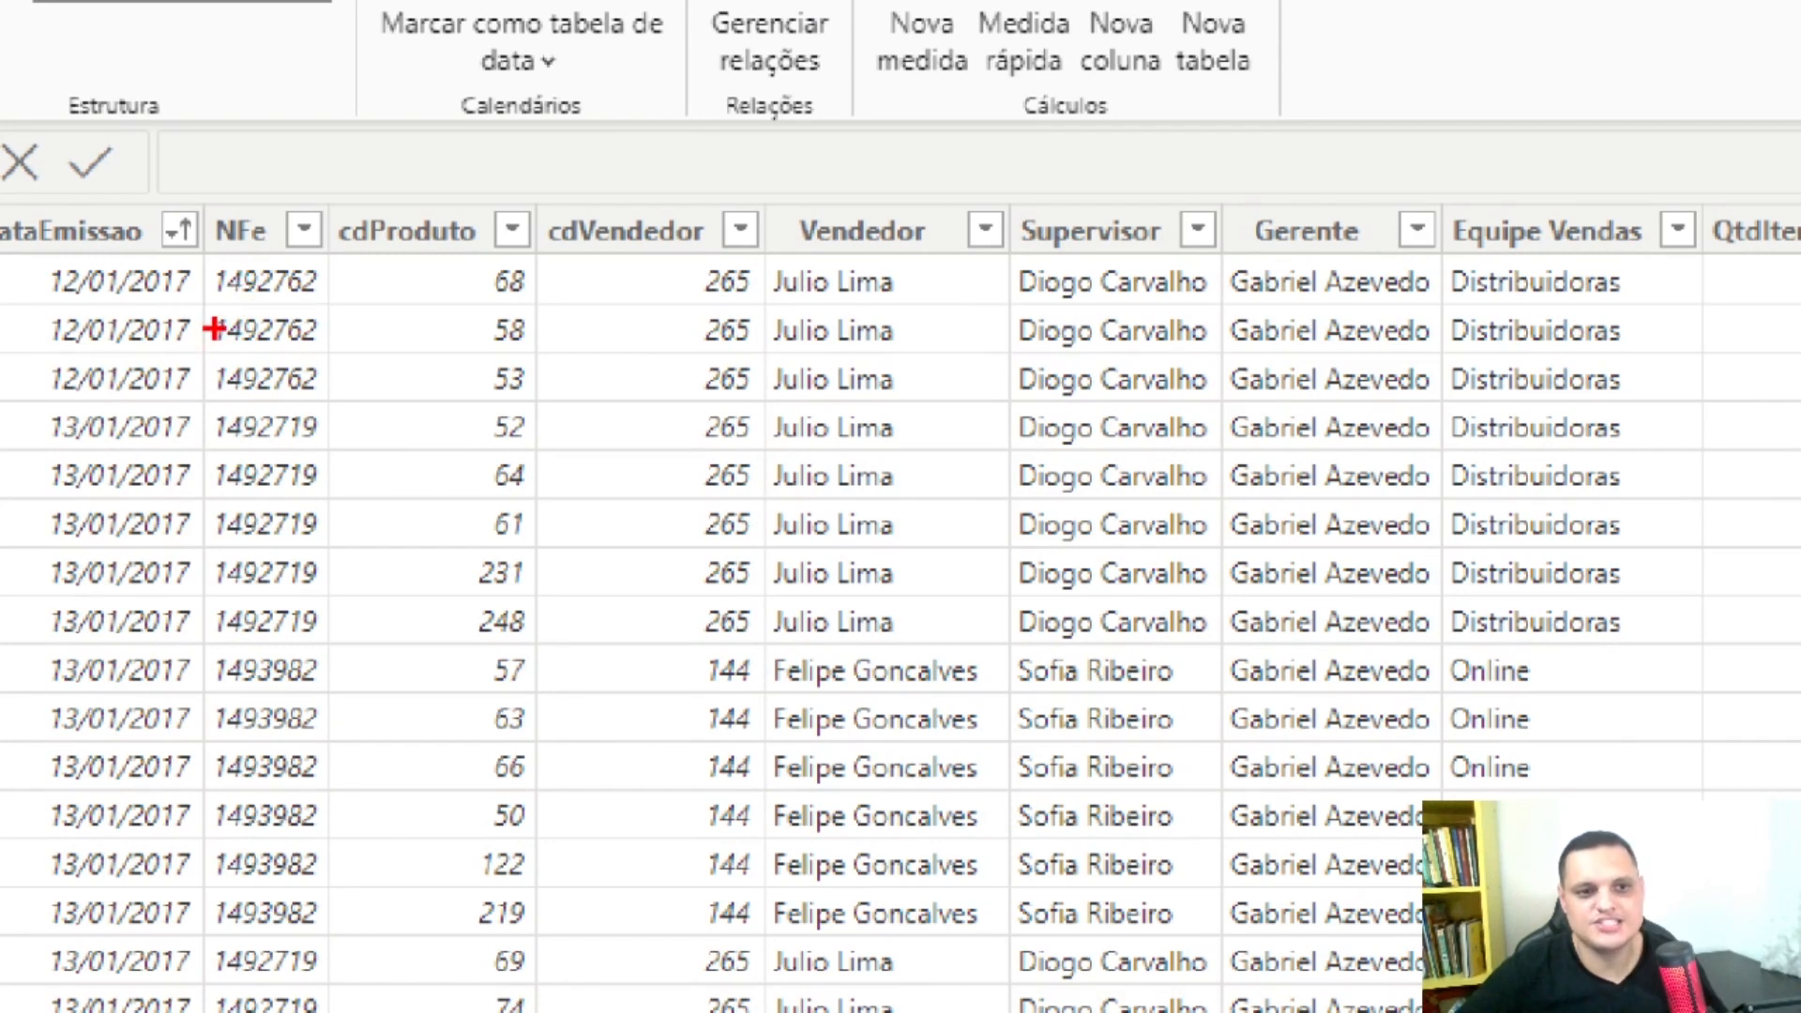
drag(215, 329, 298, 334)
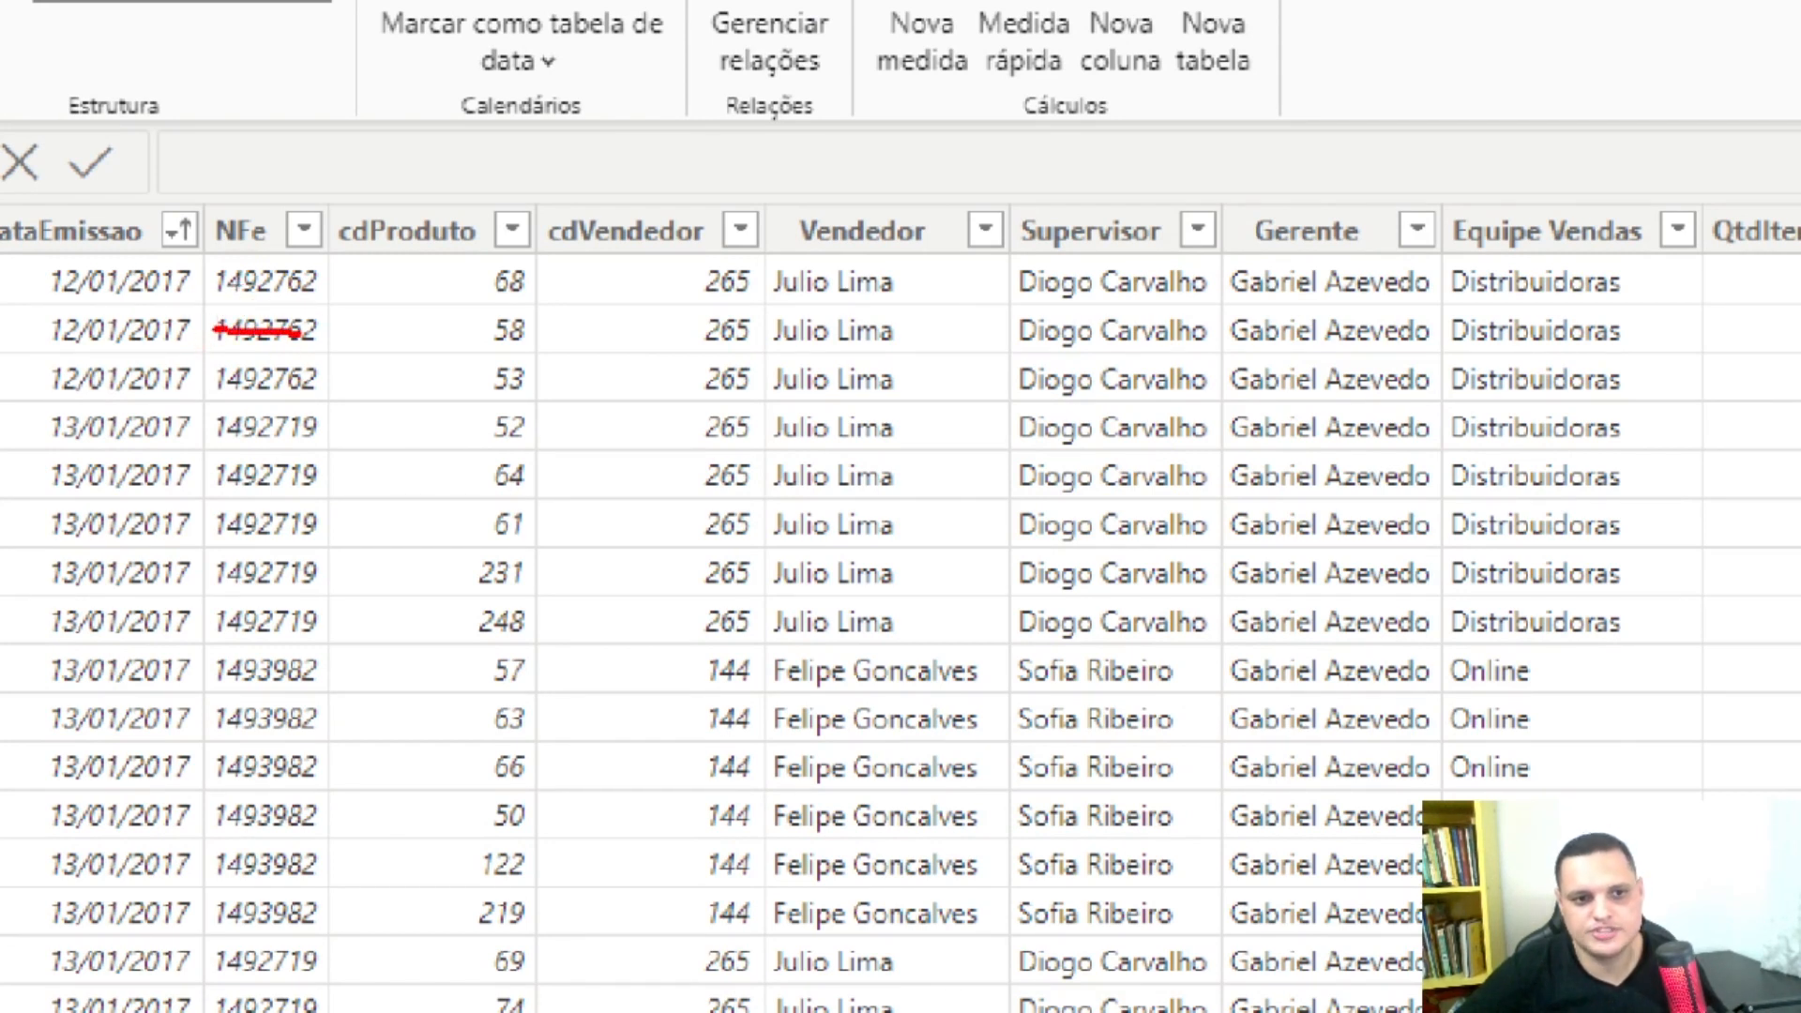
drag(201, 379, 327, 380)
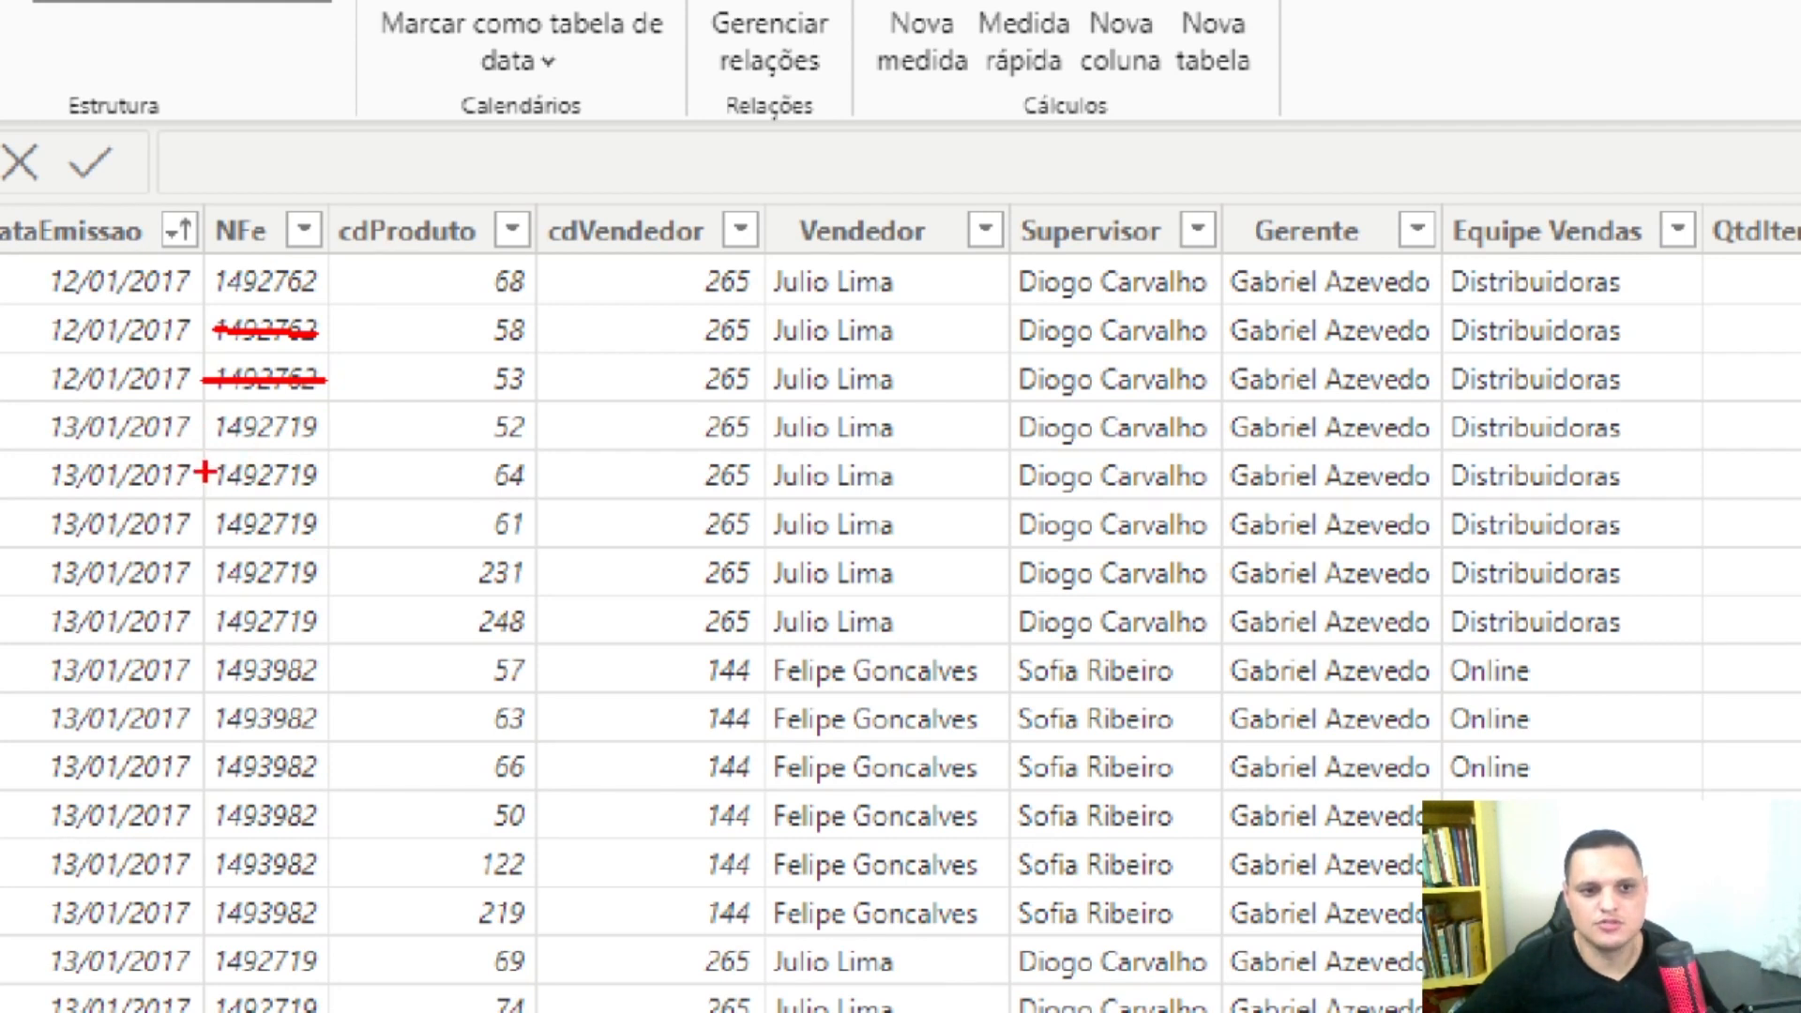
drag(213, 475, 310, 484)
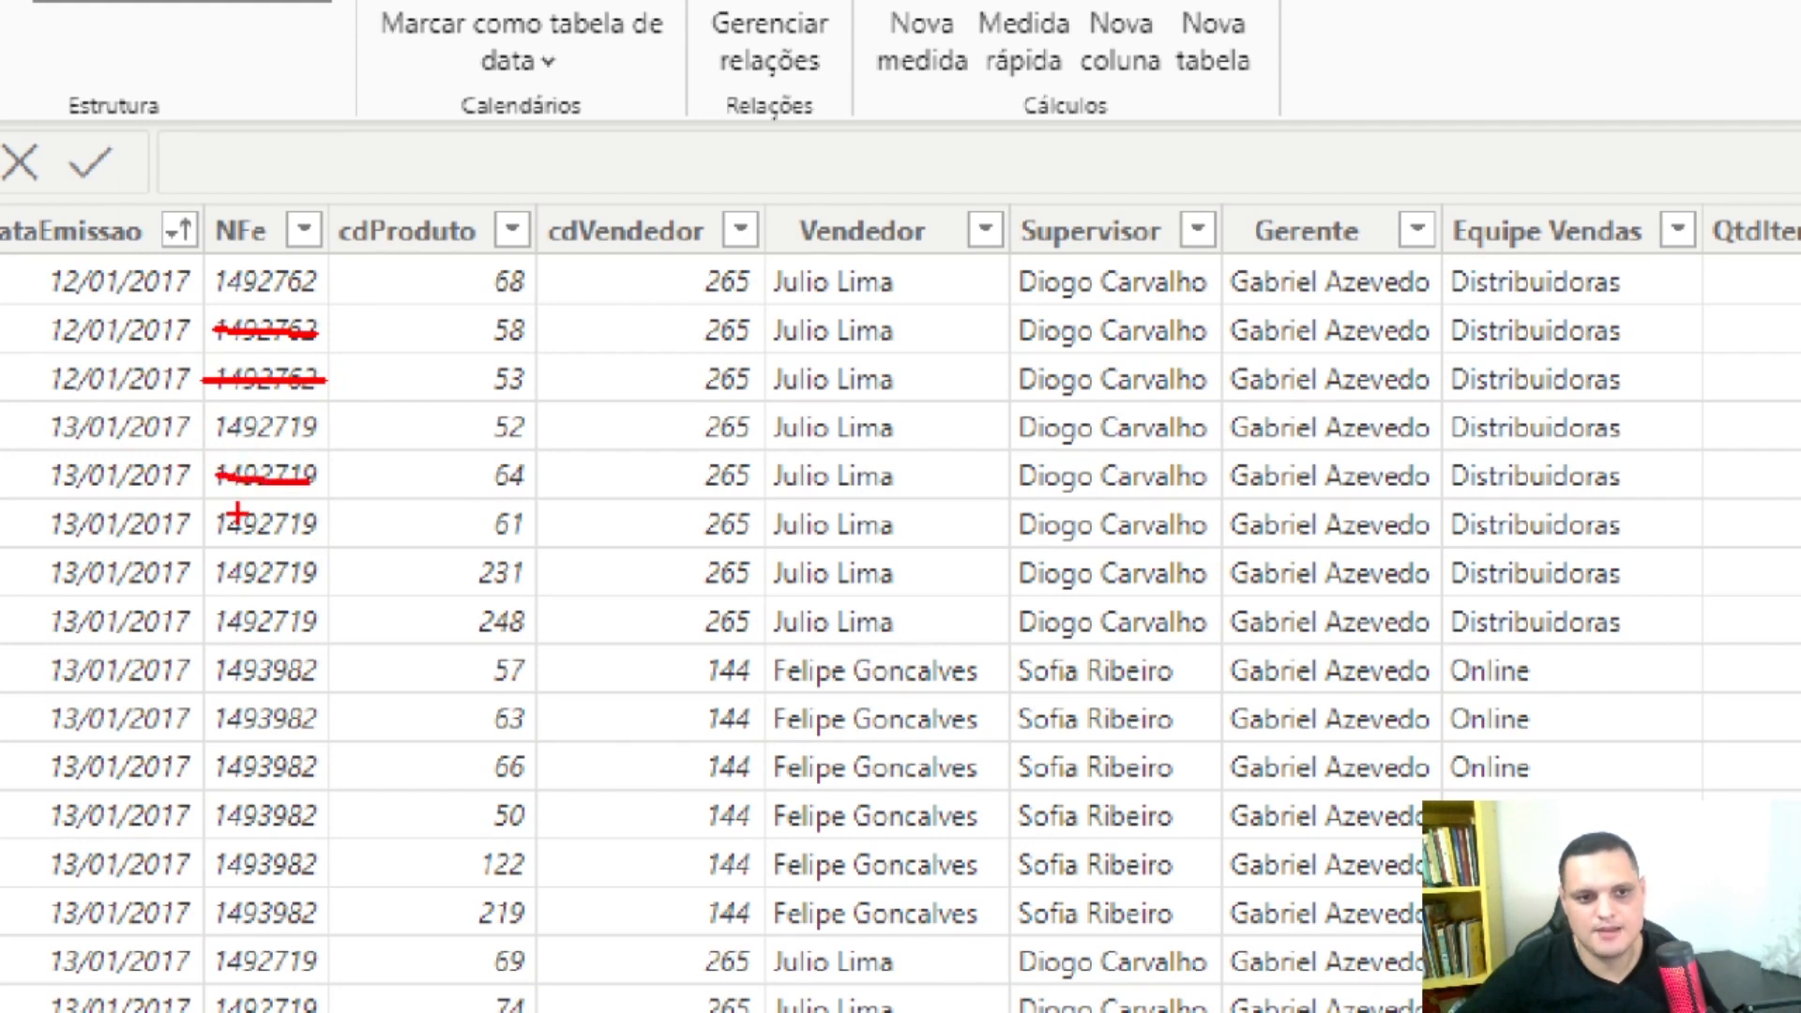
drag(210, 521, 318, 530)
drag(211, 572, 323, 568)
drag(223, 622, 328, 625)
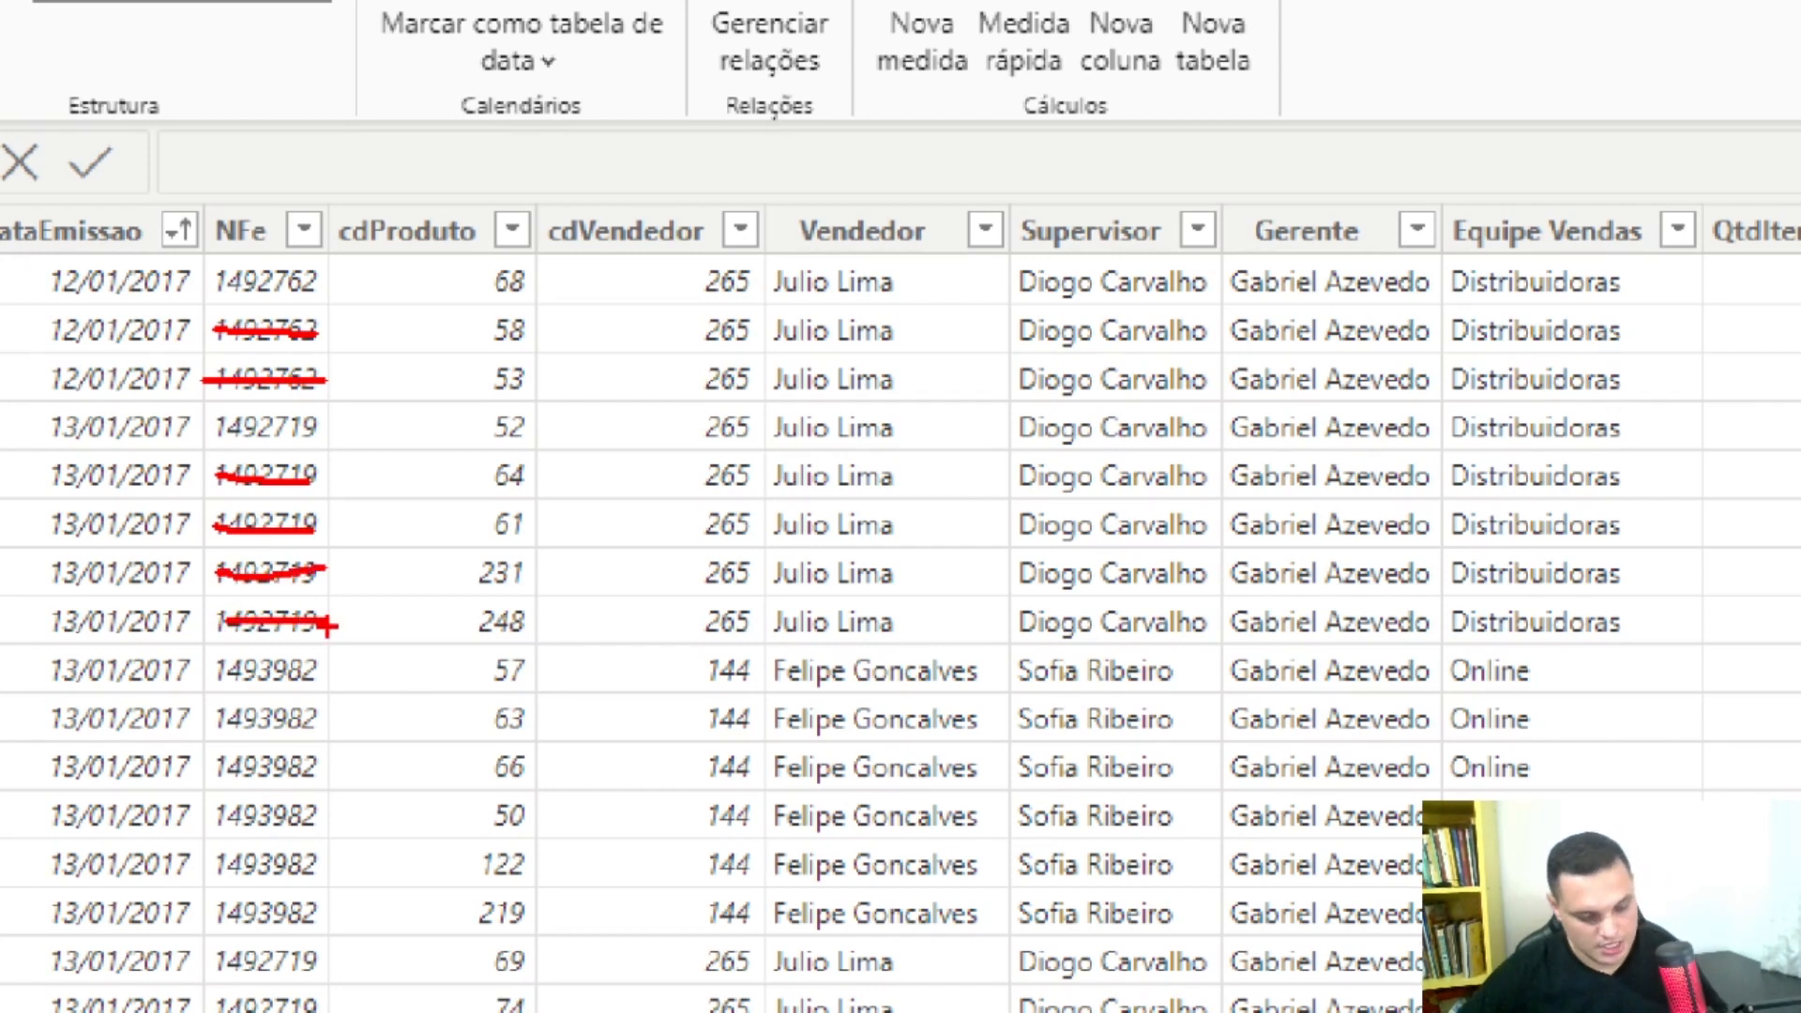
key(Escape)
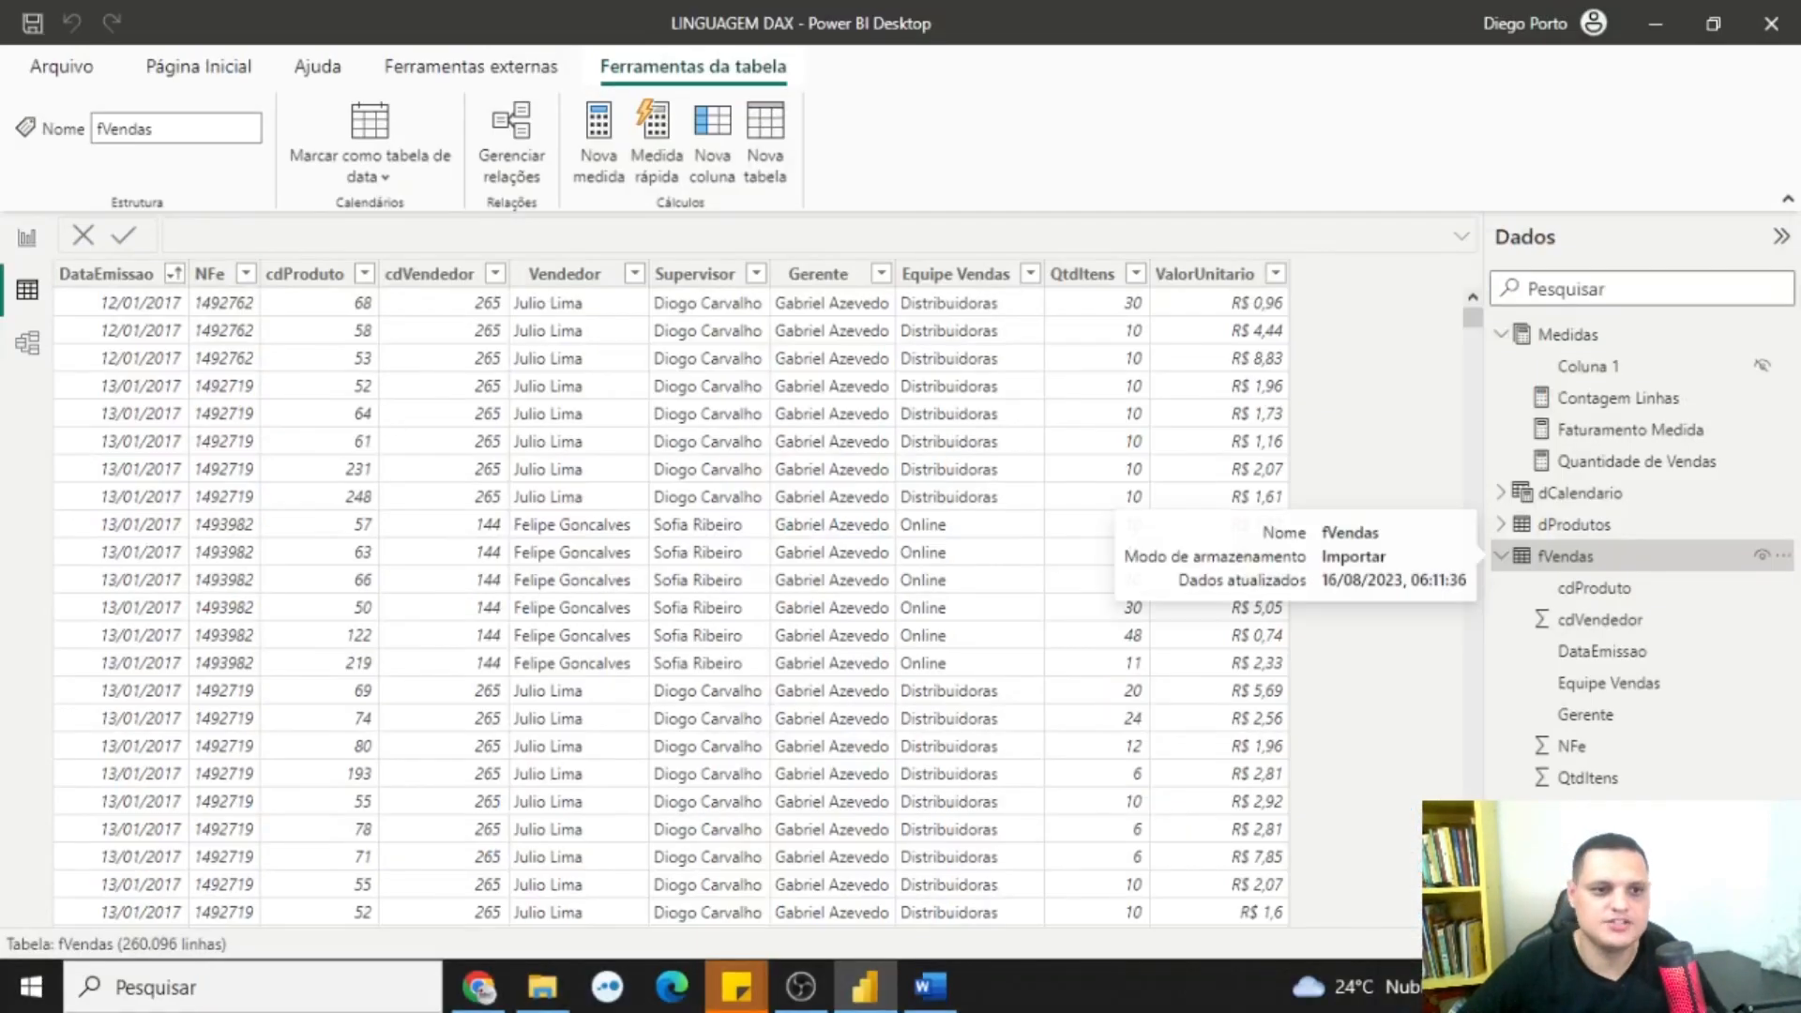
Replace COUNT with DISTINCTCOUNT in the Quantidade de Vendas measure, keeping fVendas[NFe] as its argument, and commit the formula from the report view
click(29, 240)
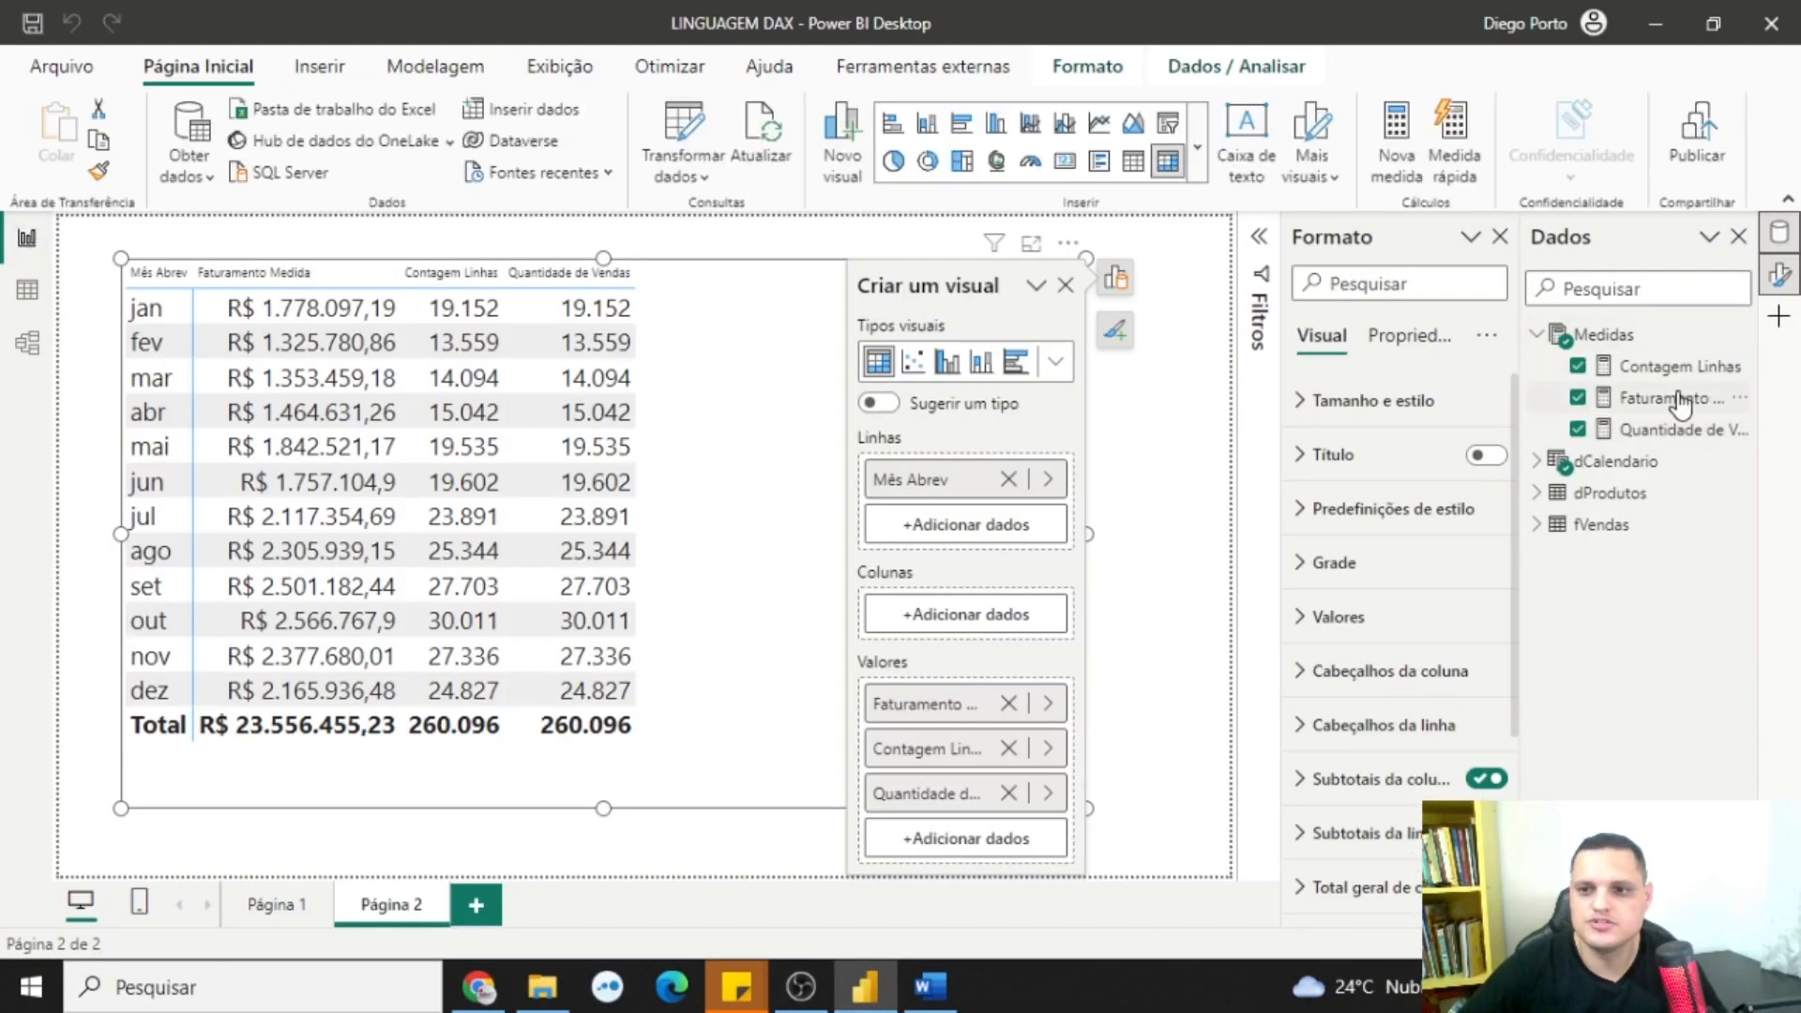
click(1668, 432)
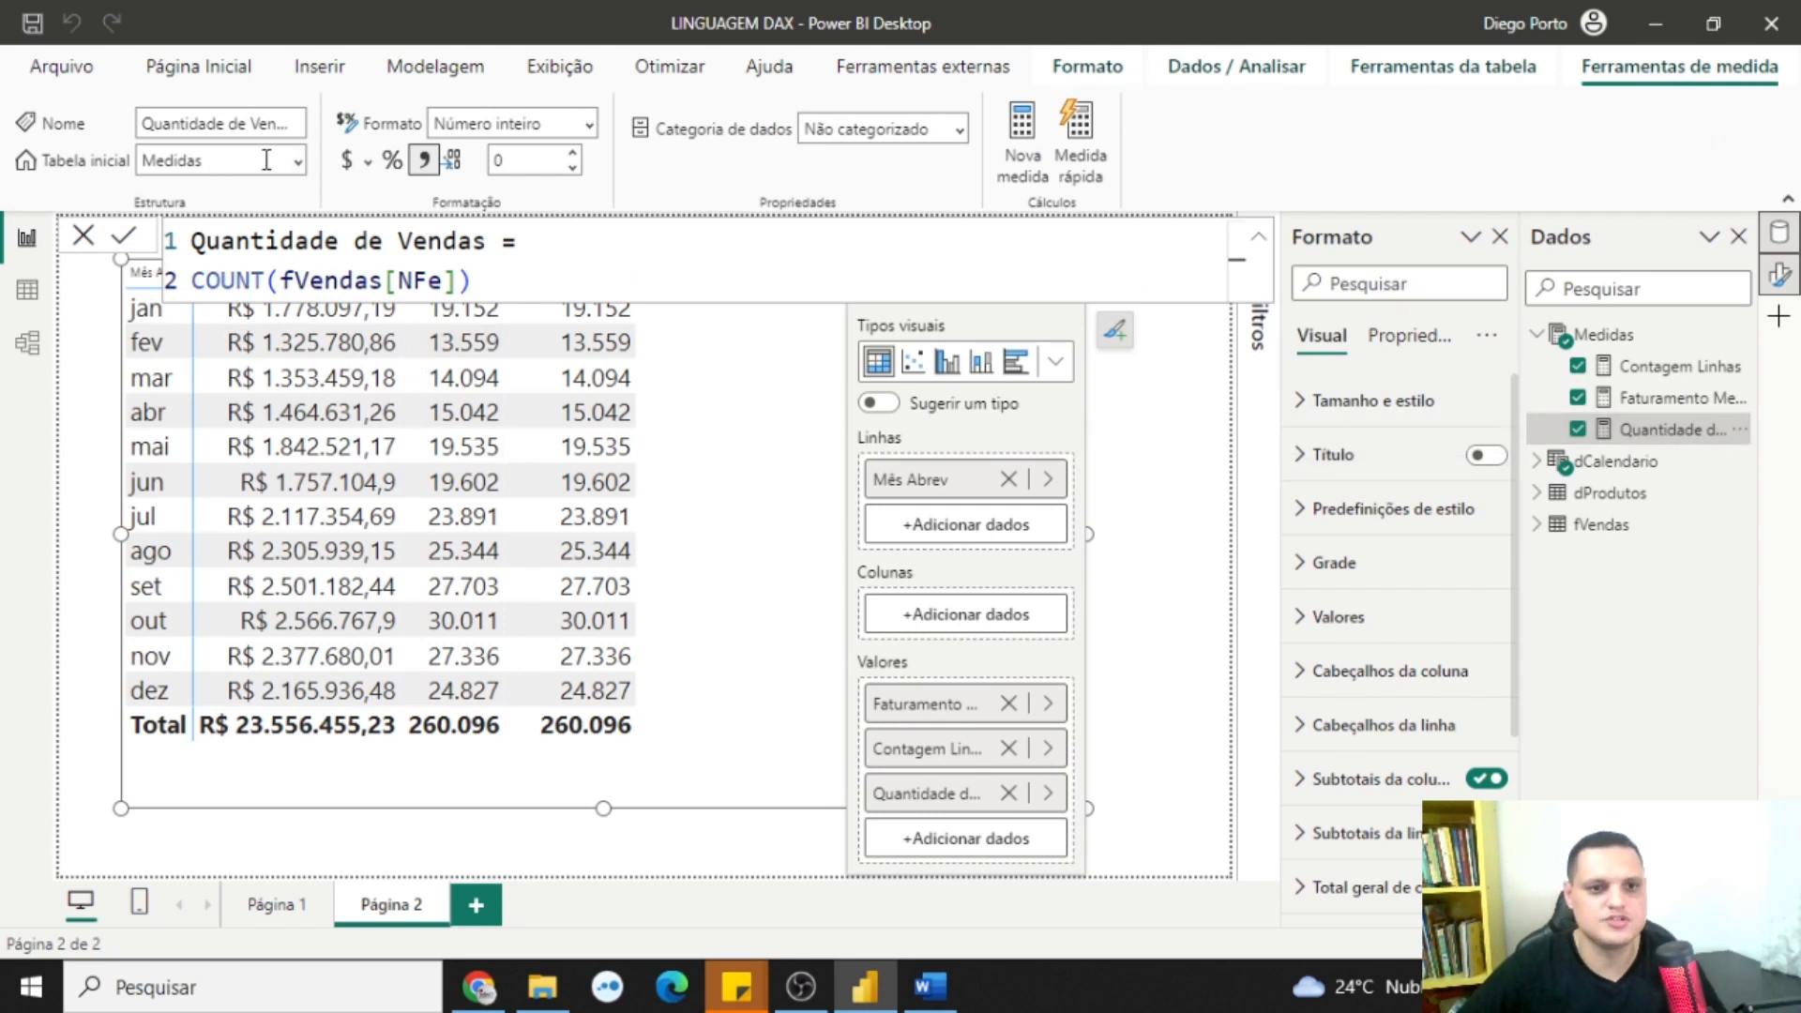
double_click(264, 280)
key(BackSpace)
key(BackSpace)
key(BackSpace)
key(BackSpace)
key(BackSpace)
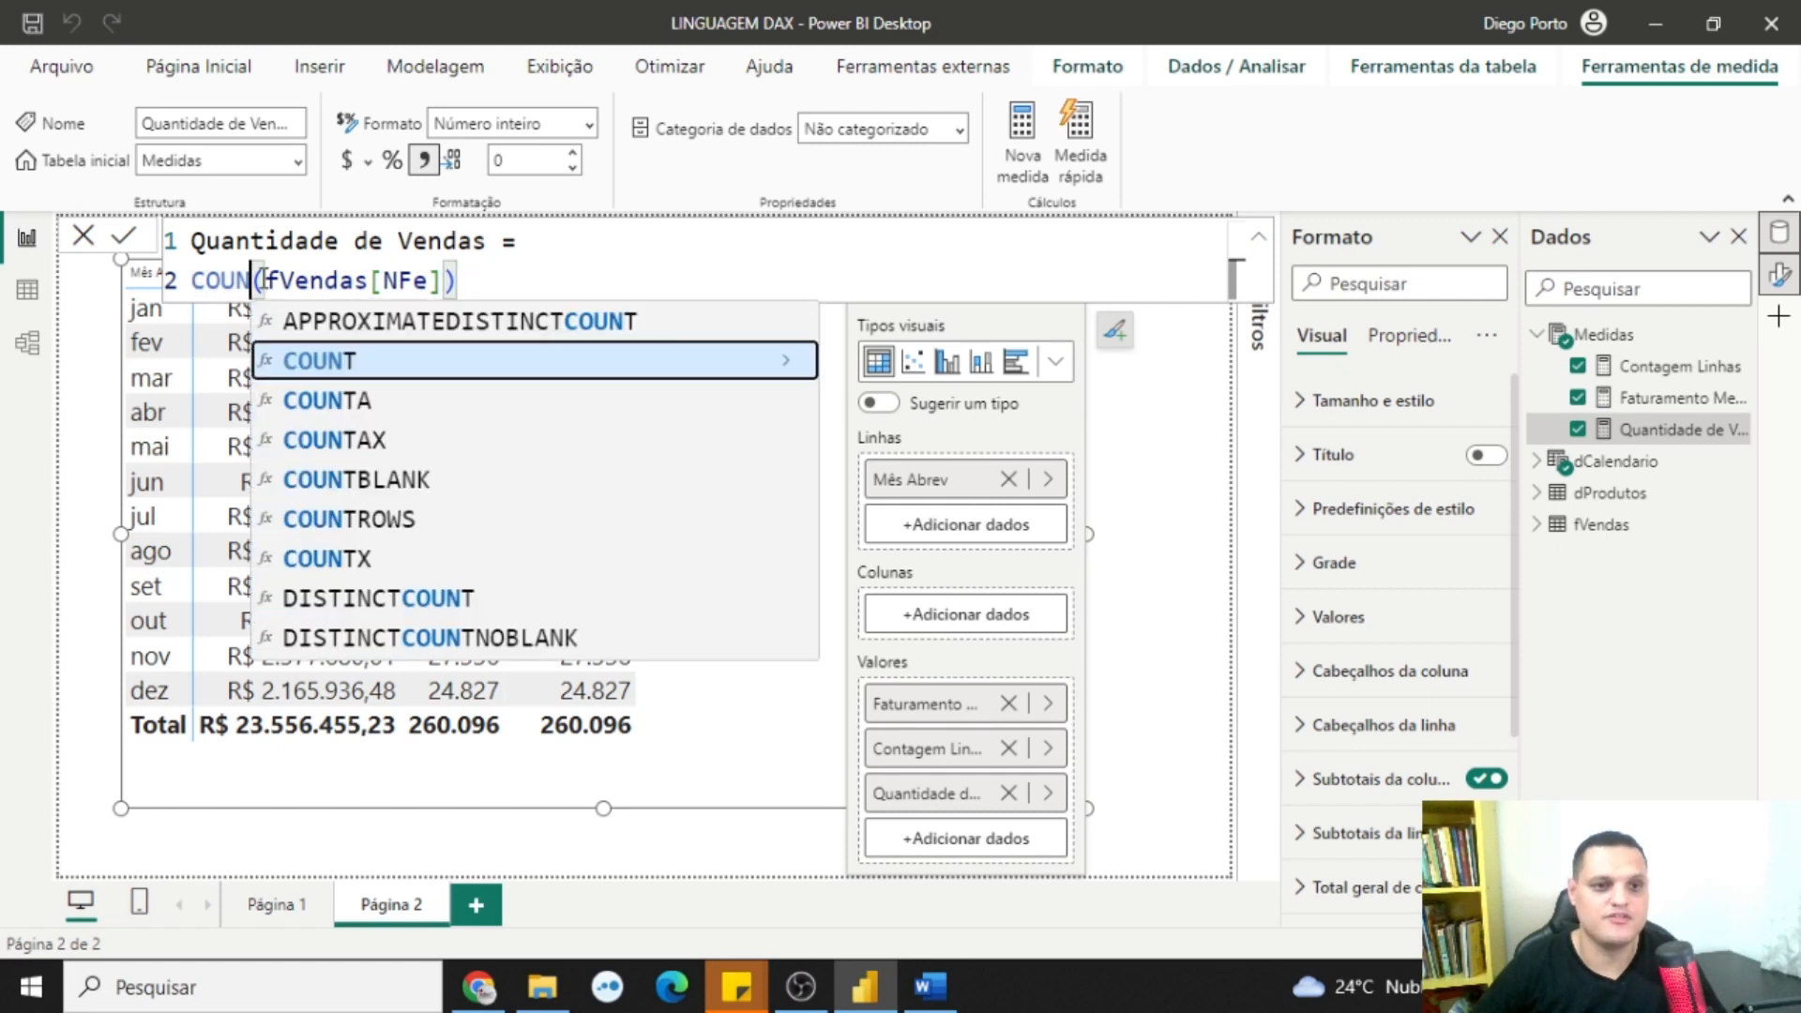
text(dis)
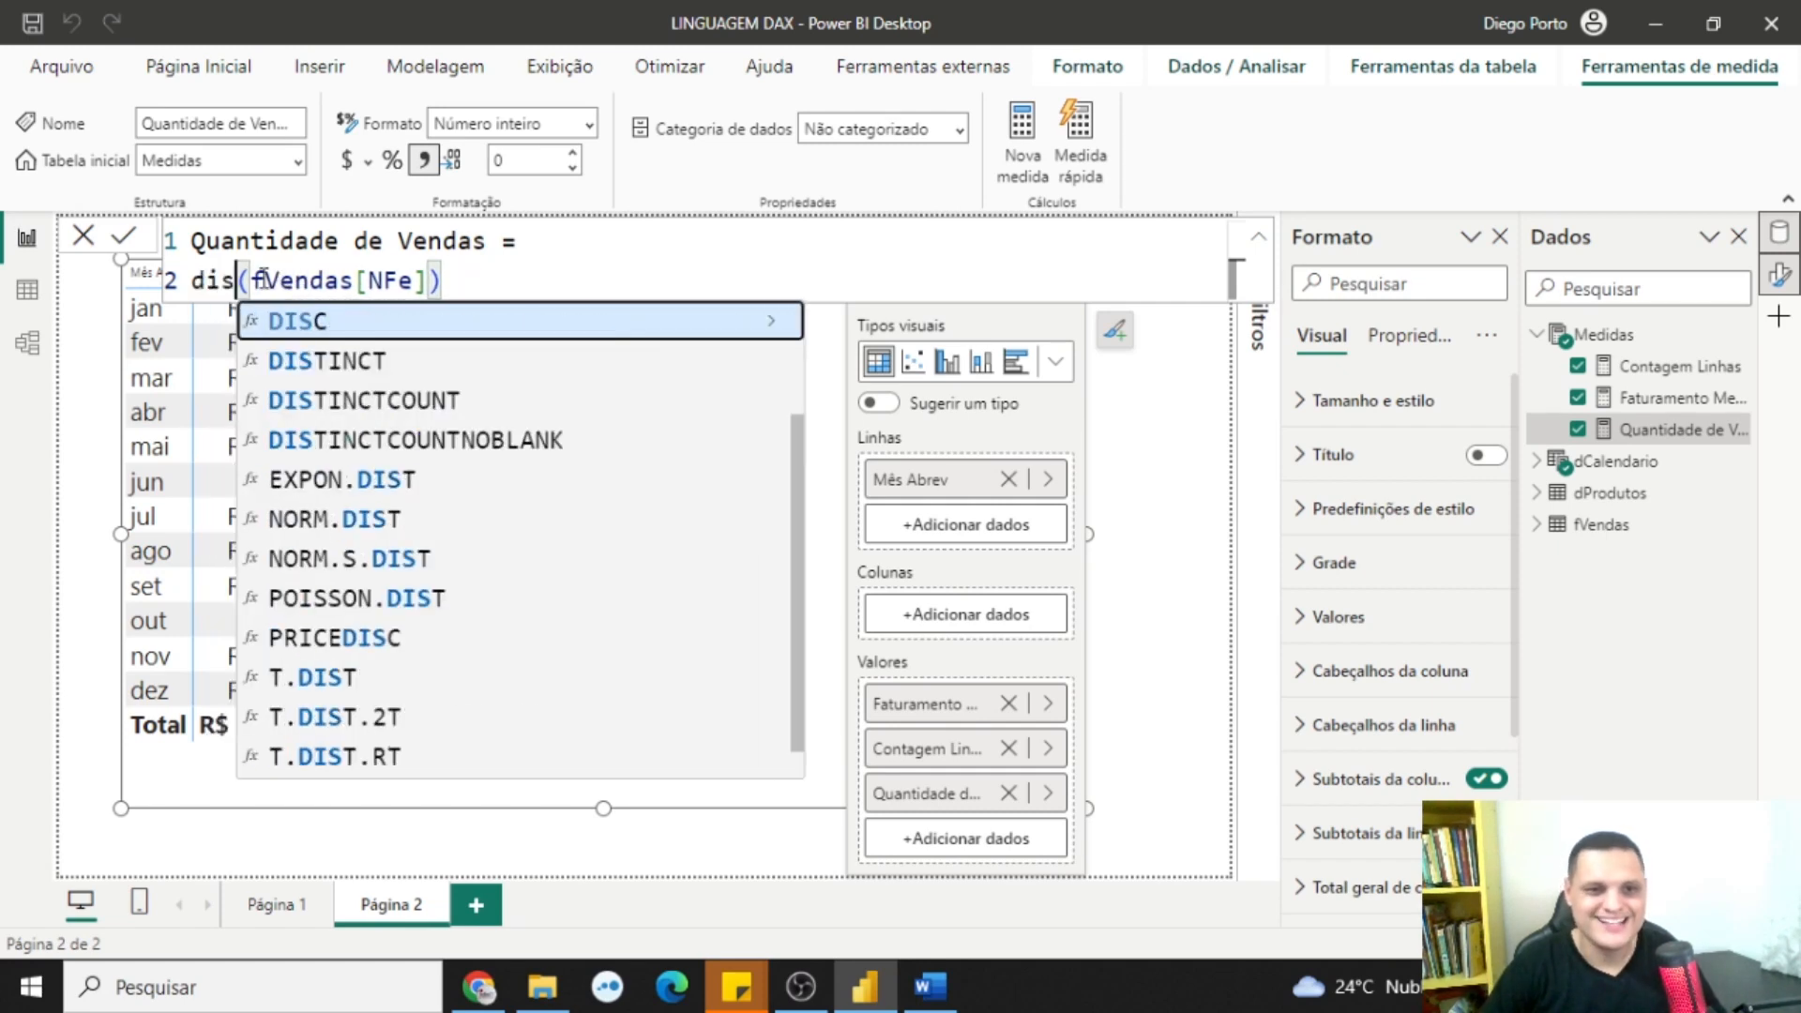
click(347, 422)
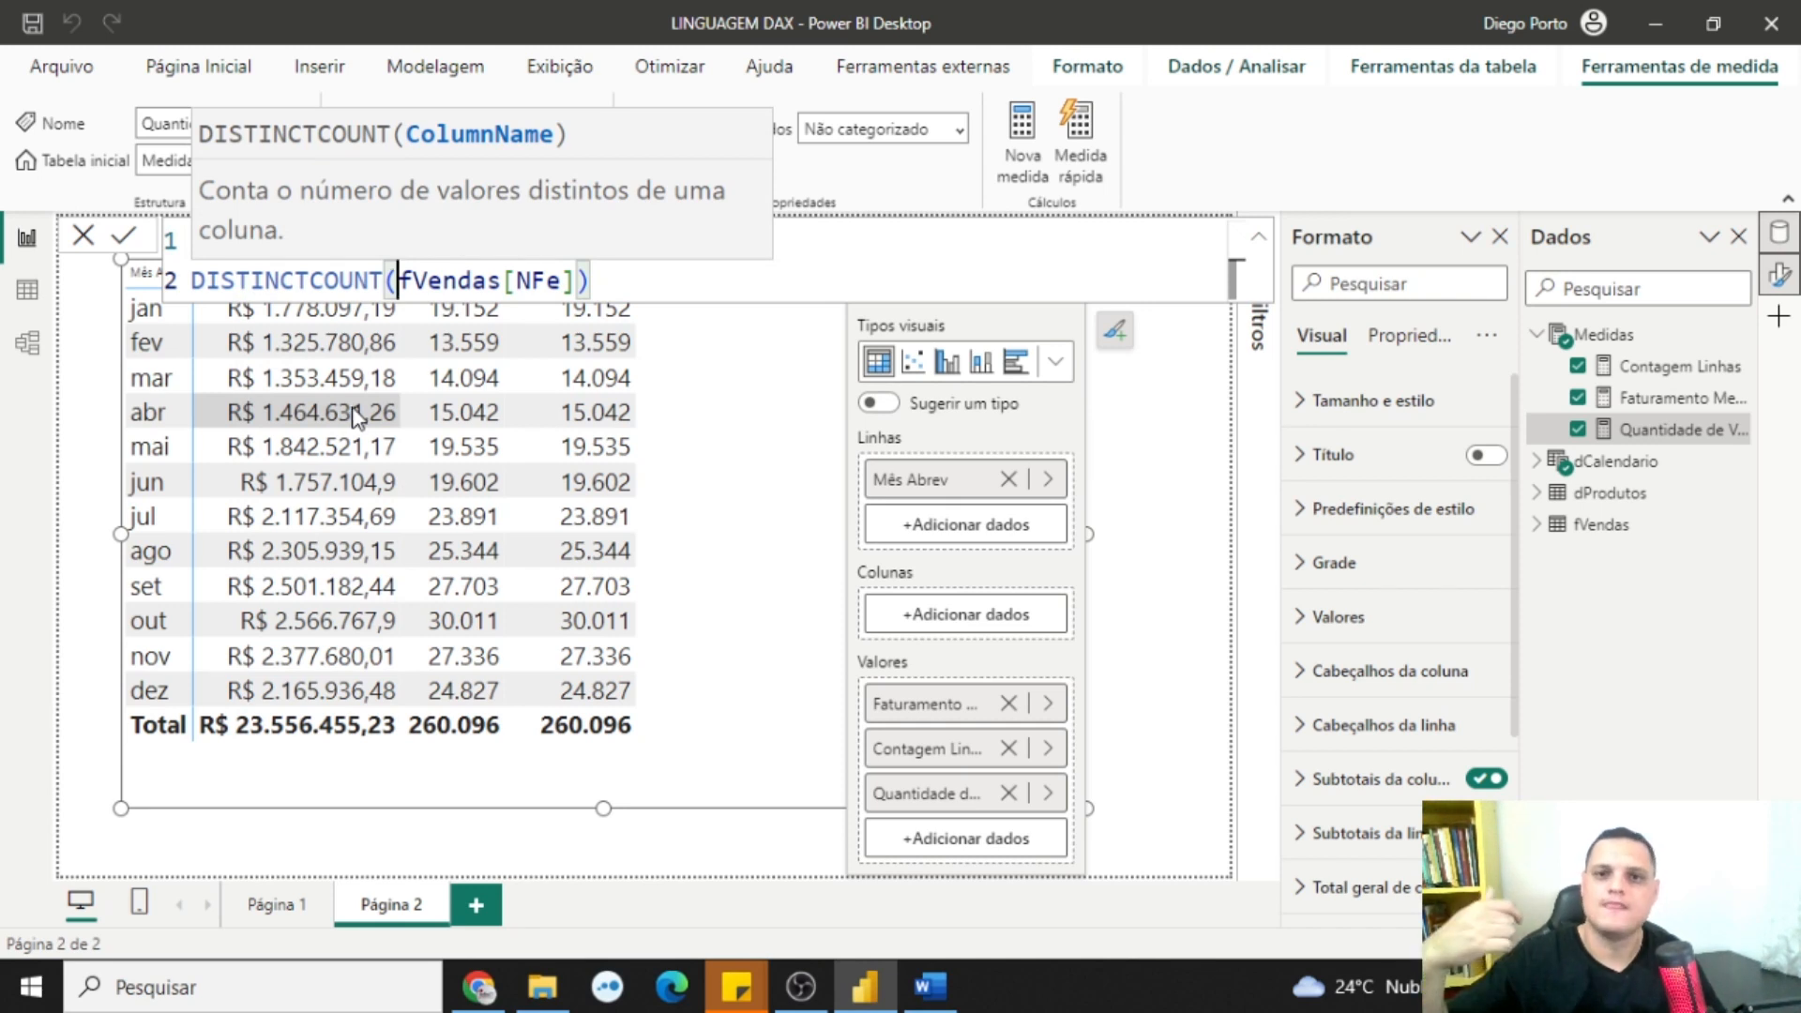
click(623, 296)
key(Return)
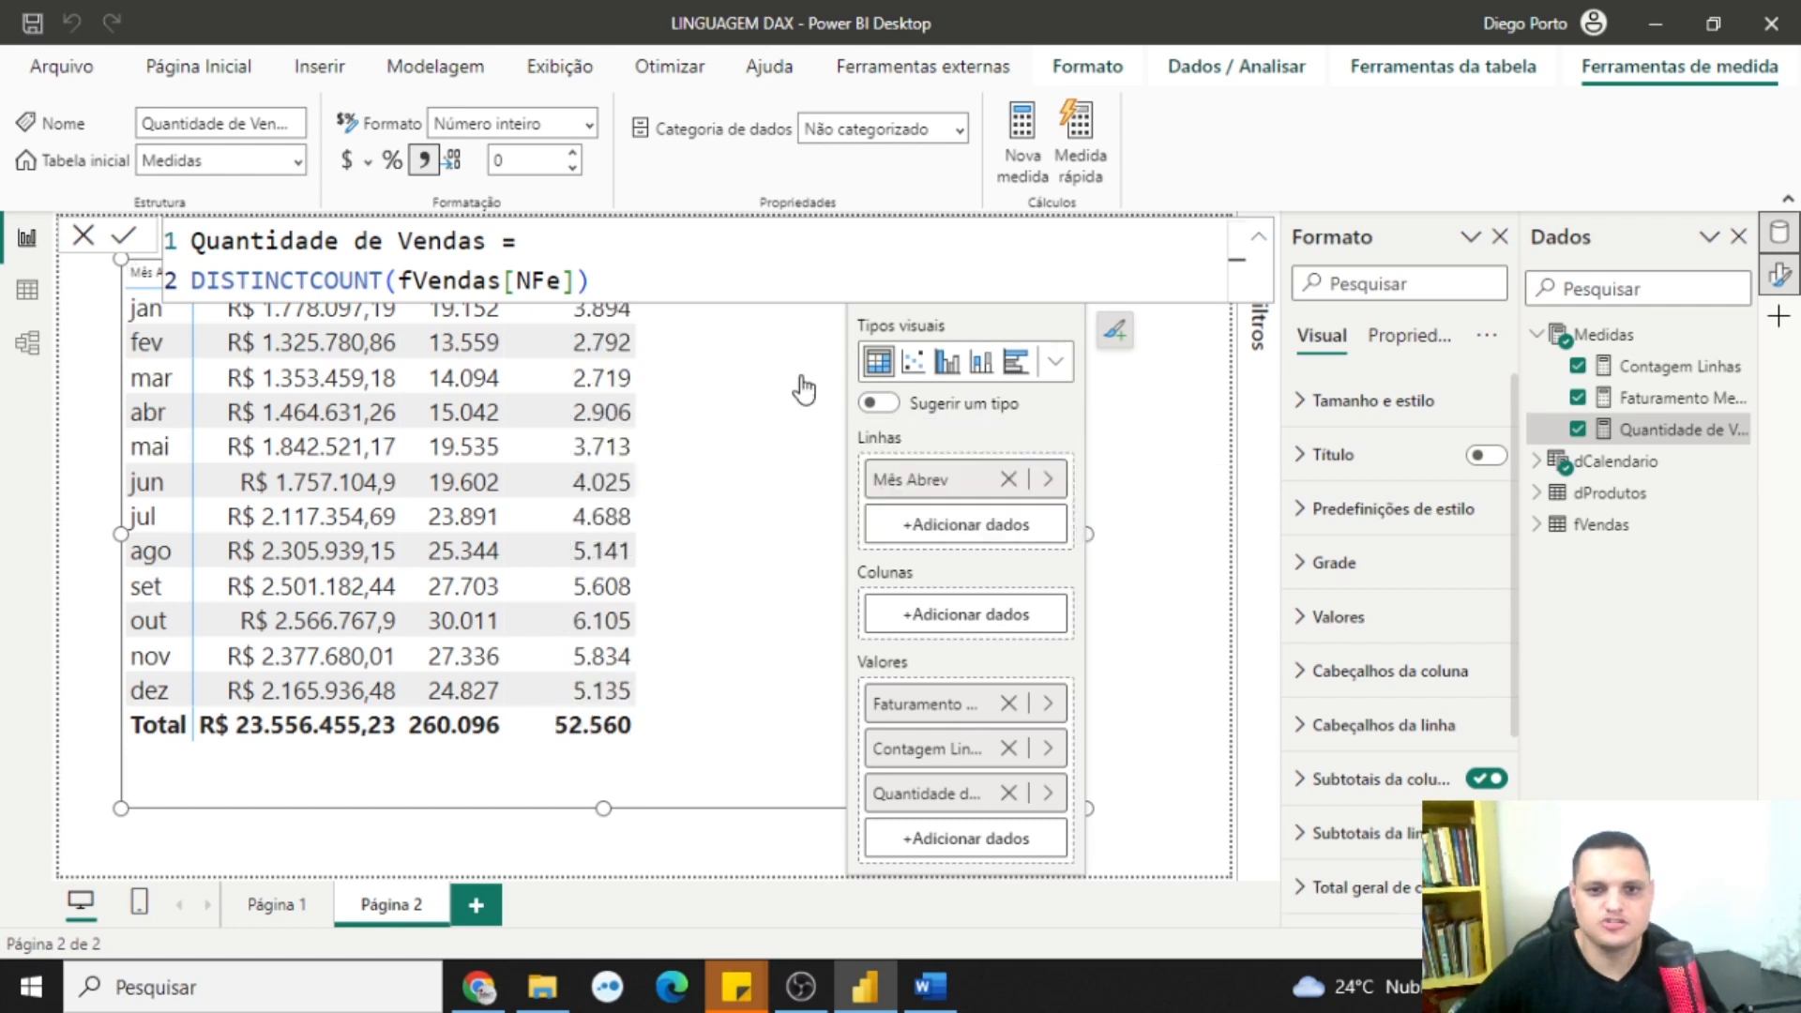
click(117, 239)
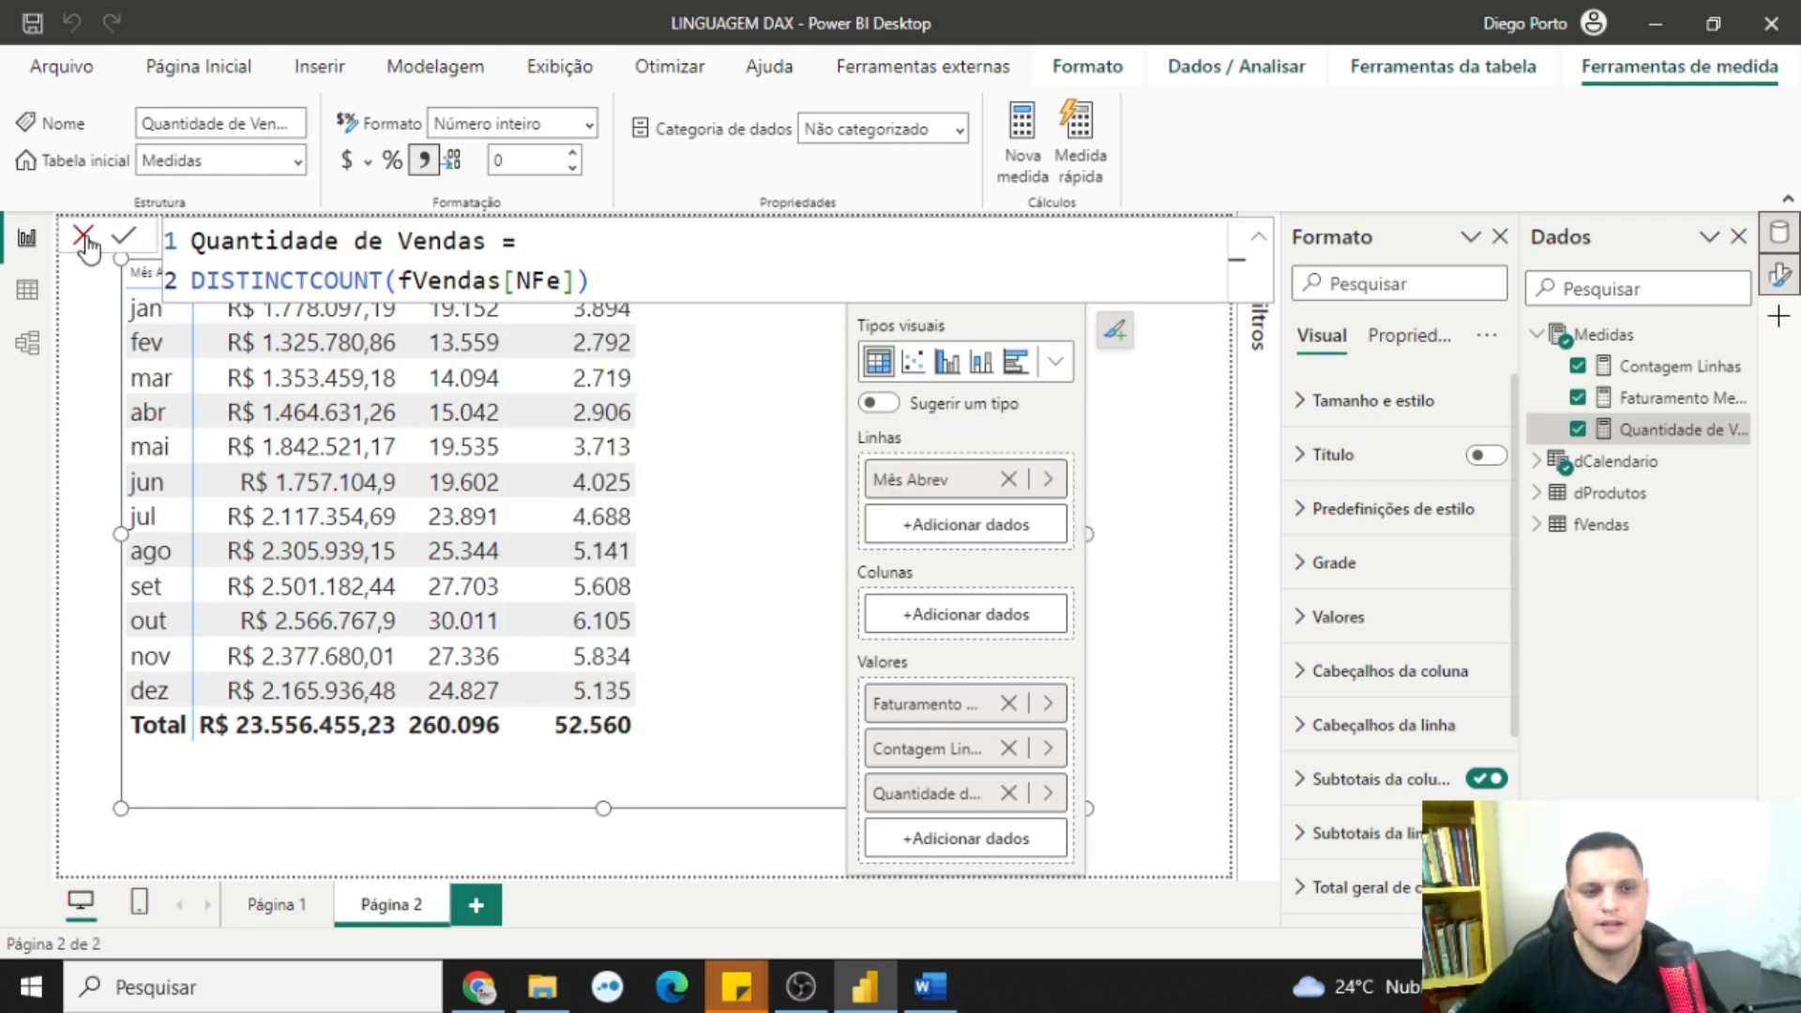